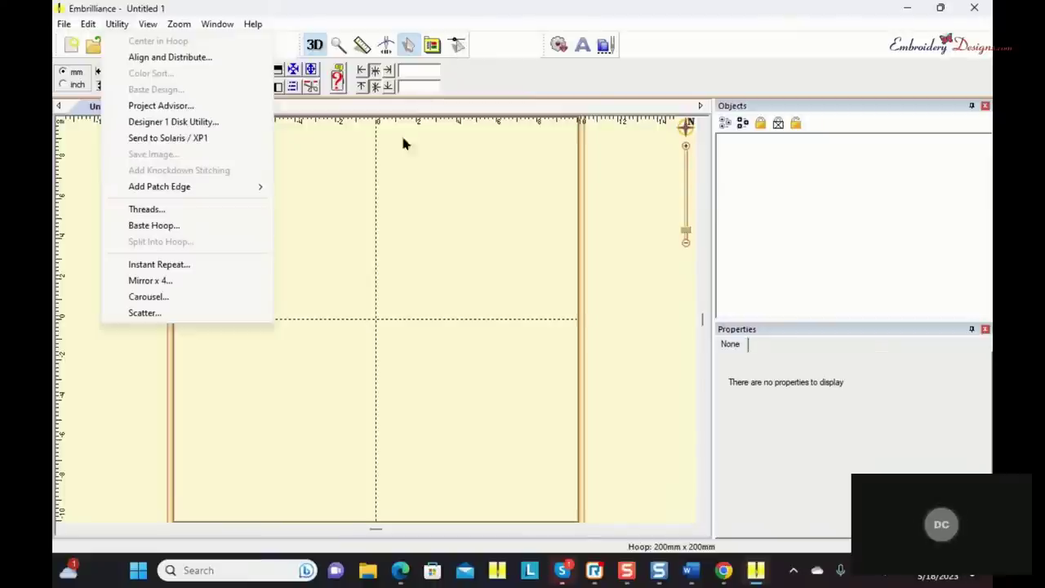
# Step: Add ABC lettering in the London #1 1.5 inch Stitchtopia font and enlarge it proportionally to about 130 × 59 mm
pyautogui.click(390, 179)
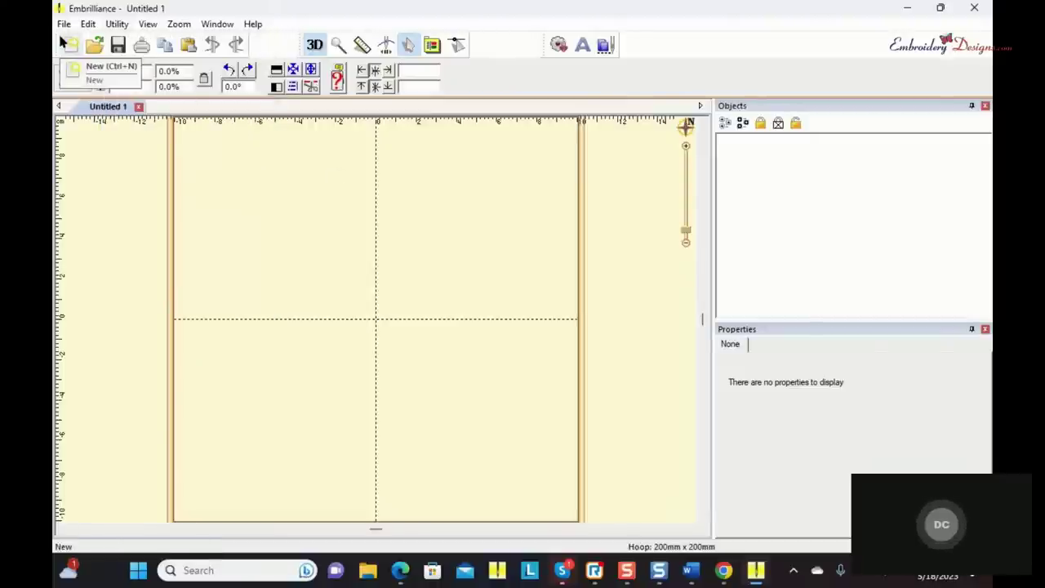
pyautogui.click(584, 47)
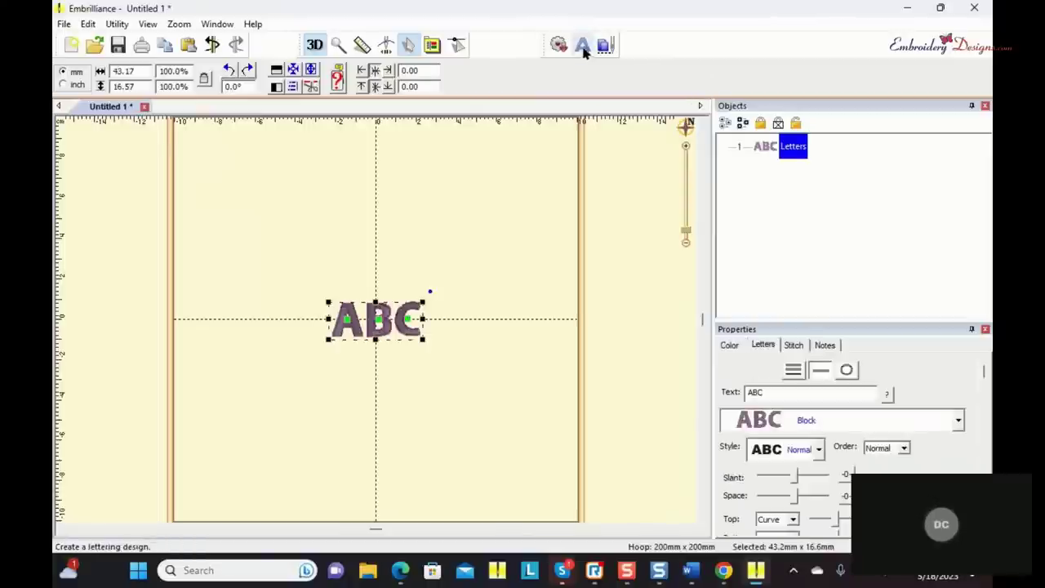
pyautogui.click(959, 421)
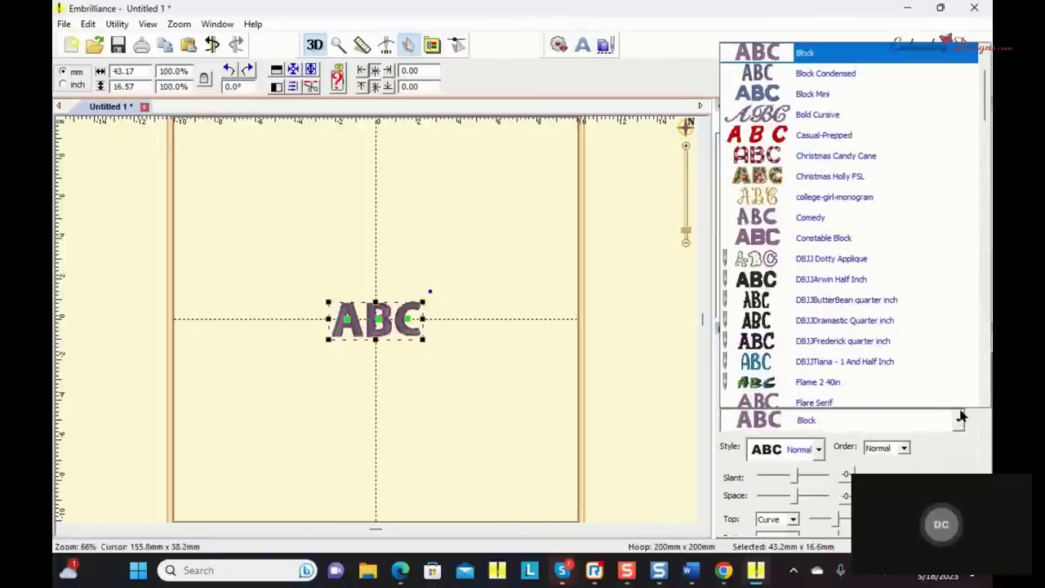
pyautogui.scroll(-5, 960, 421)
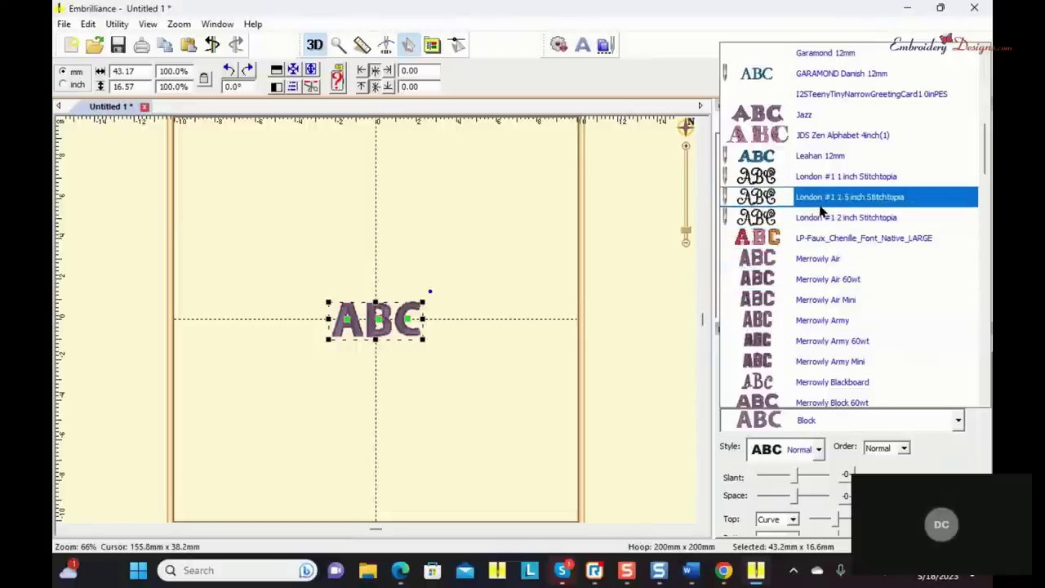
pyautogui.click(815, 200)
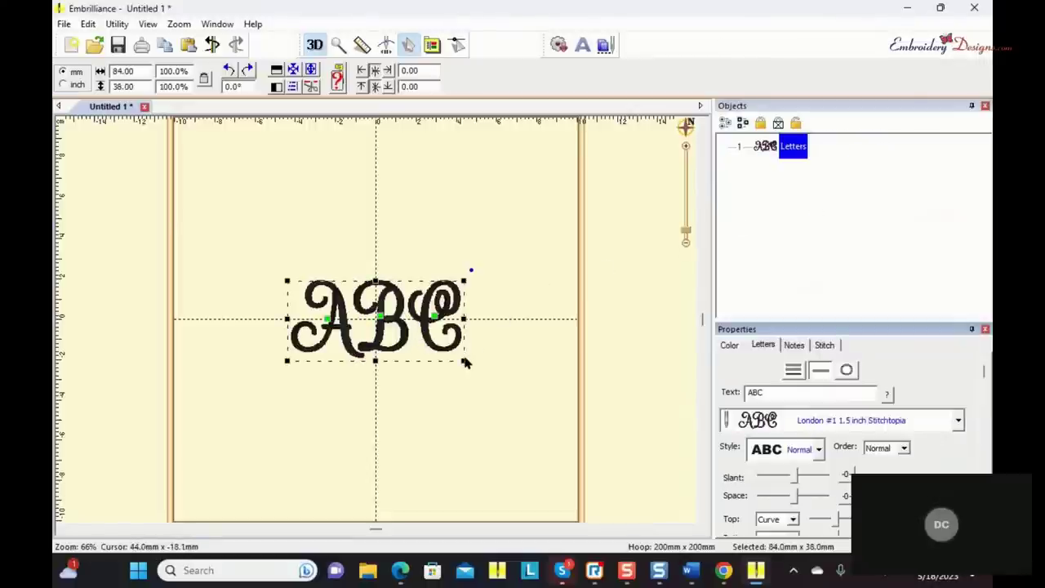
pyautogui.moveTo(464, 361); pyautogui.dragTo(551, 441)
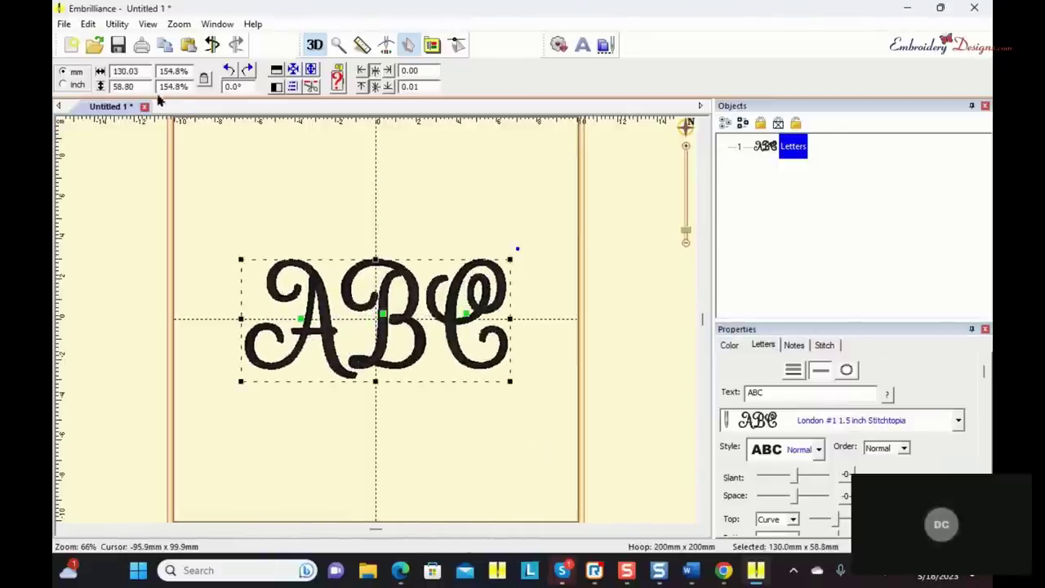
# Step: Add knockdown stitching behind the ABC lettering with 1.2 mm density and 3.0 mm inflation, leaving bi-directional off
pyautogui.click(112, 24)
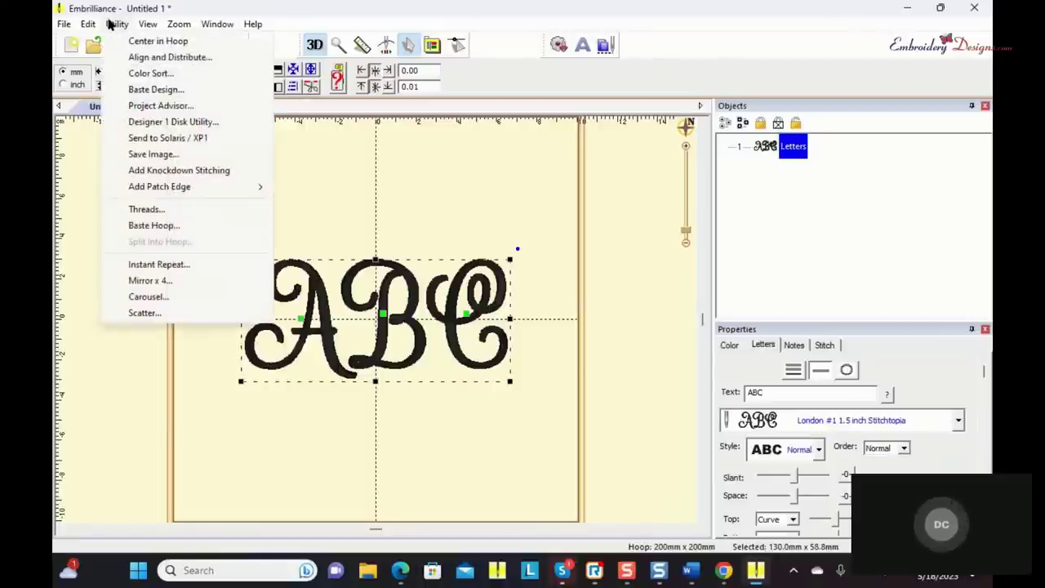
pyautogui.click(169, 171)
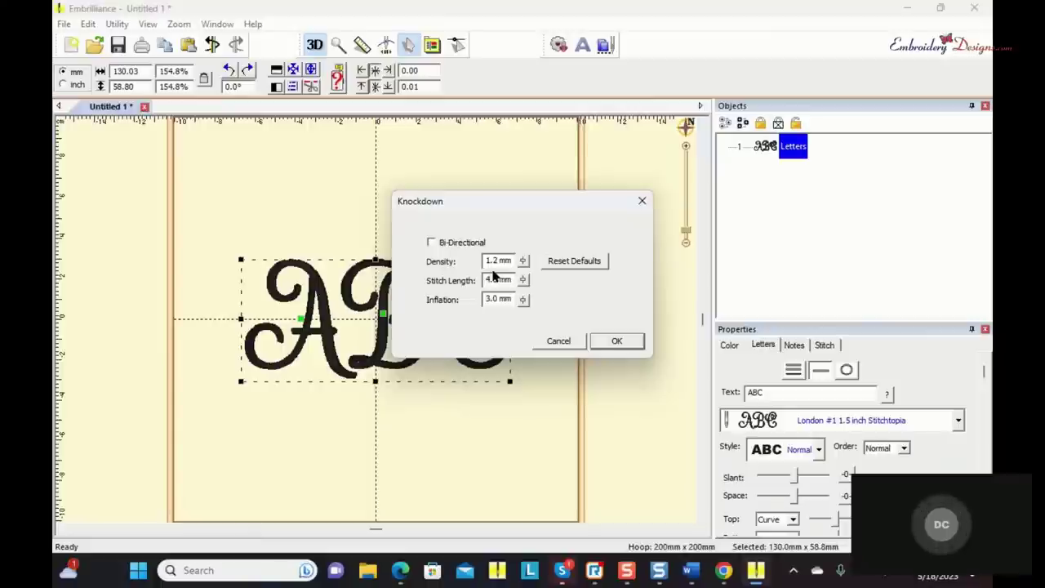
pyautogui.click(613, 343)
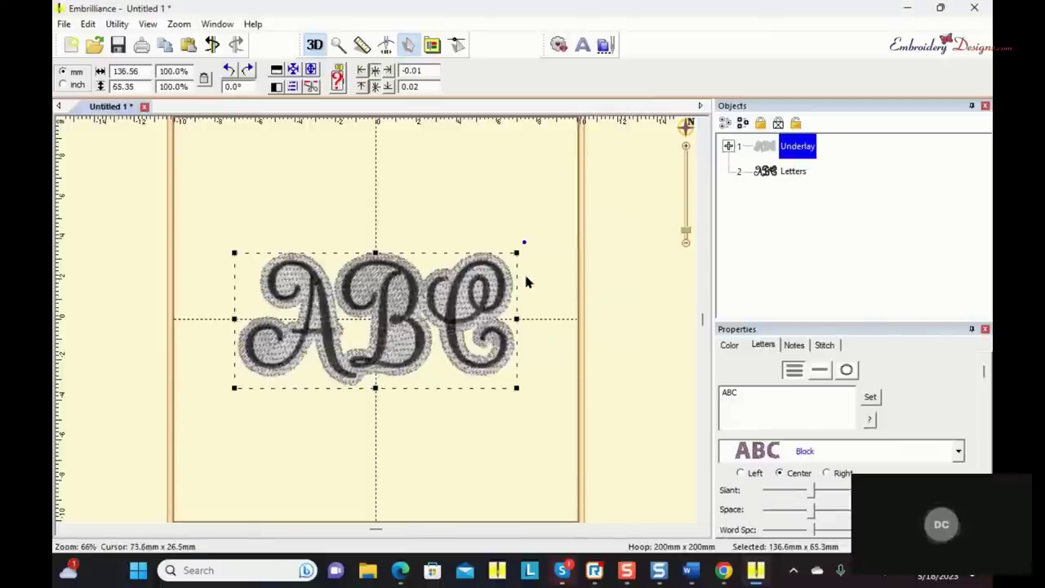
pyautogui.click(508, 205)
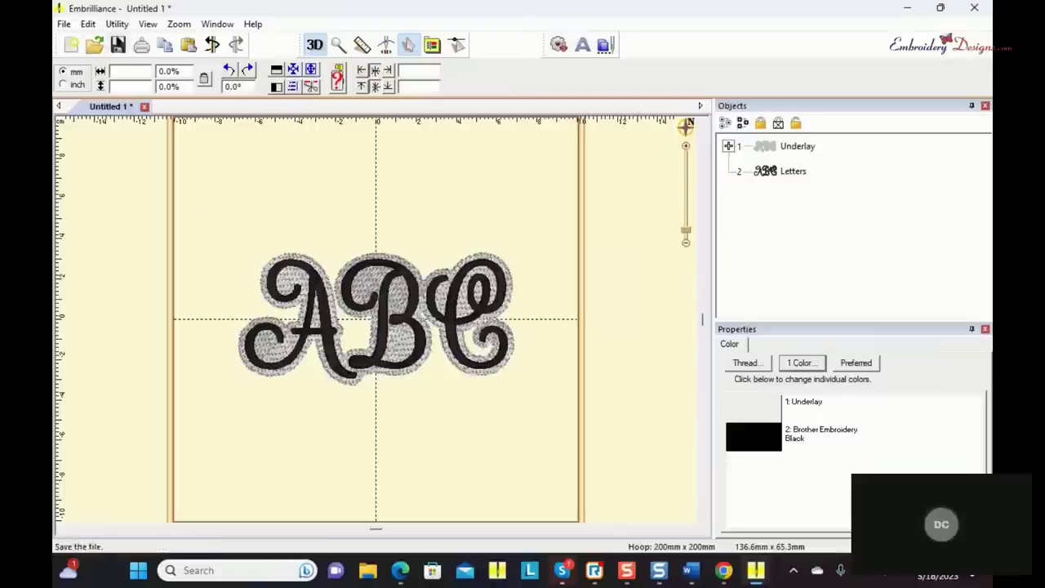
# Step: Create a new blank design page
pyautogui.click(65, 23)
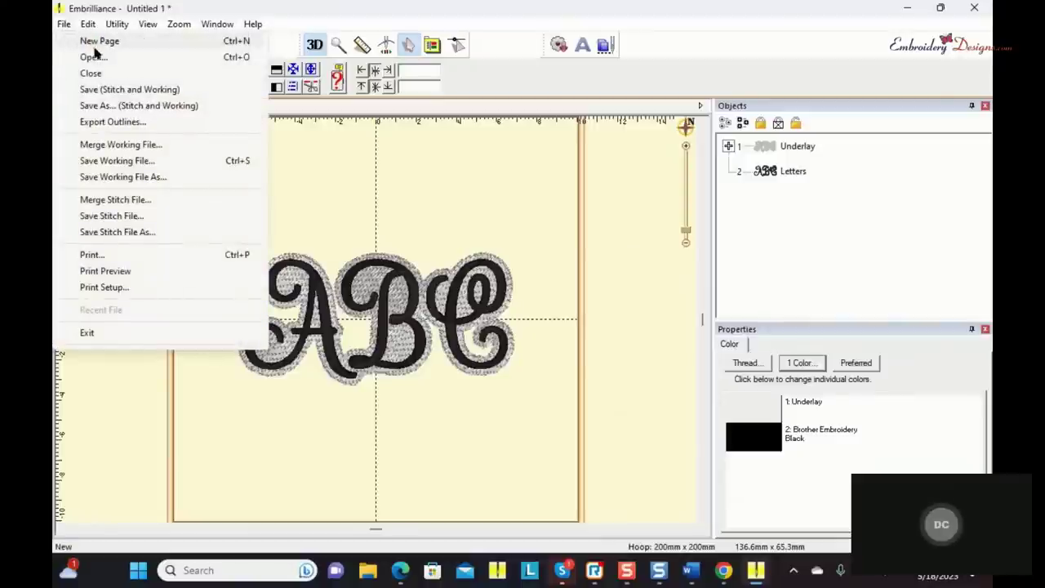
pyautogui.click(95, 43)
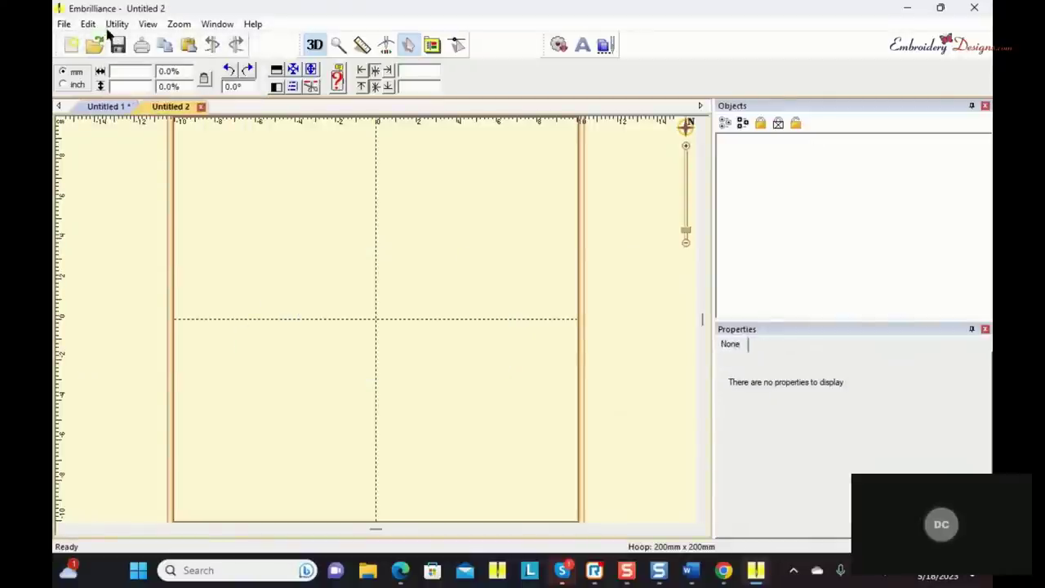
pyautogui.click(115, 25)
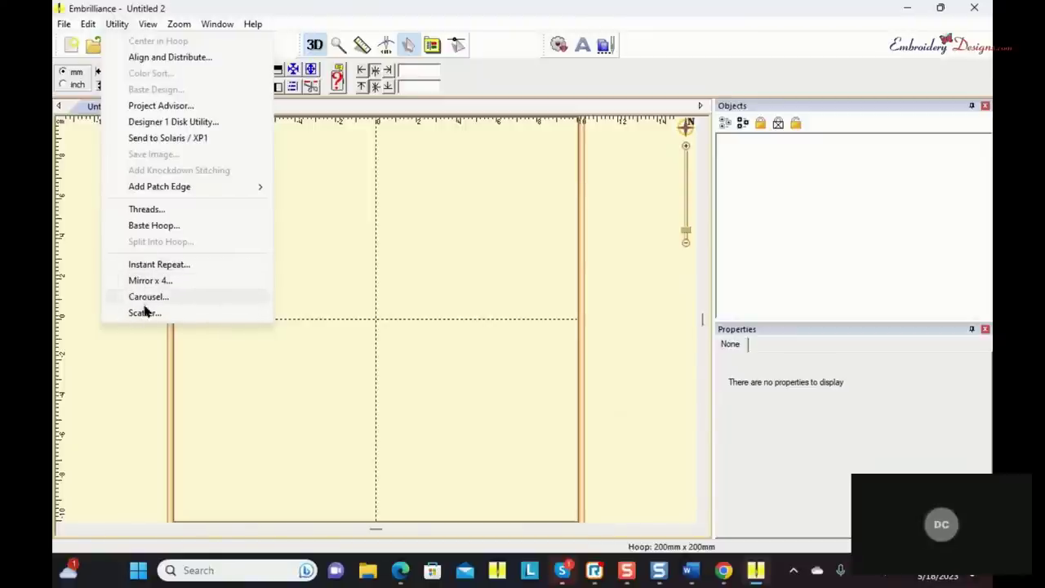
pyautogui.click(159, 265)
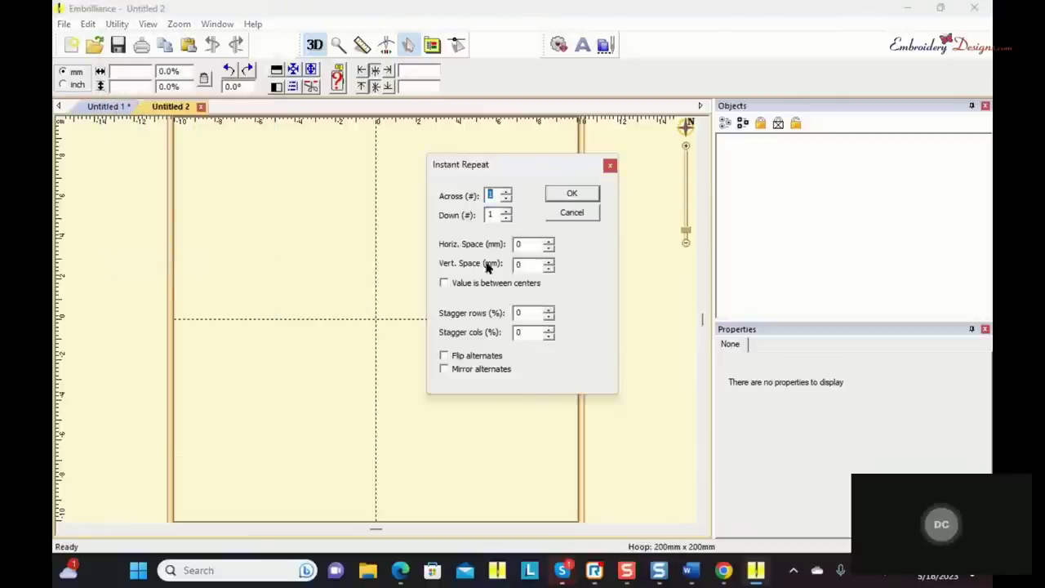
pyautogui.click(610, 165)
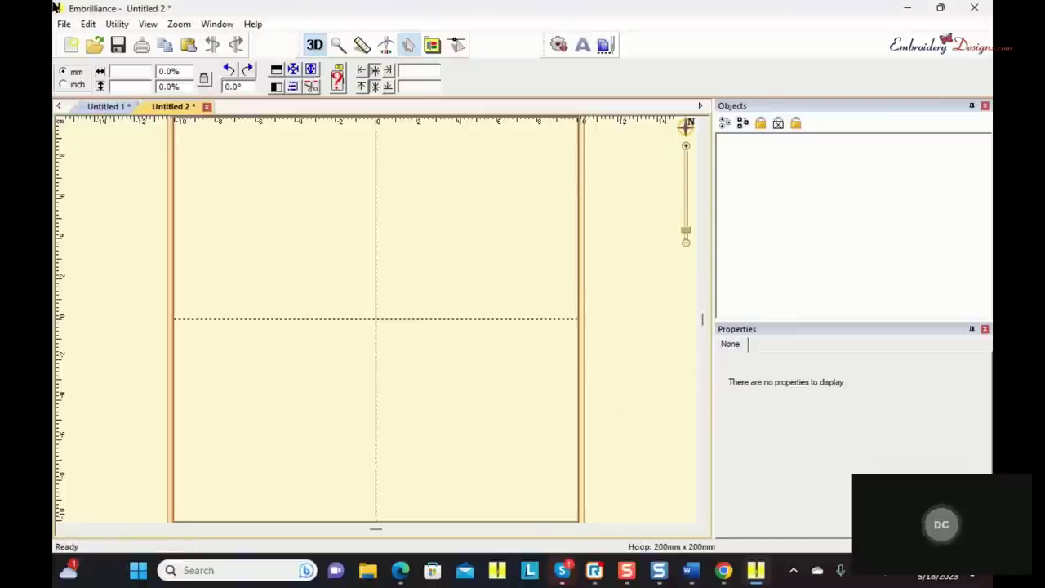
# Step: Merge the DoubleHolly.be design from the Demo Designs folder and move it into the hoop's upper-left corner
pyautogui.click(64, 25)
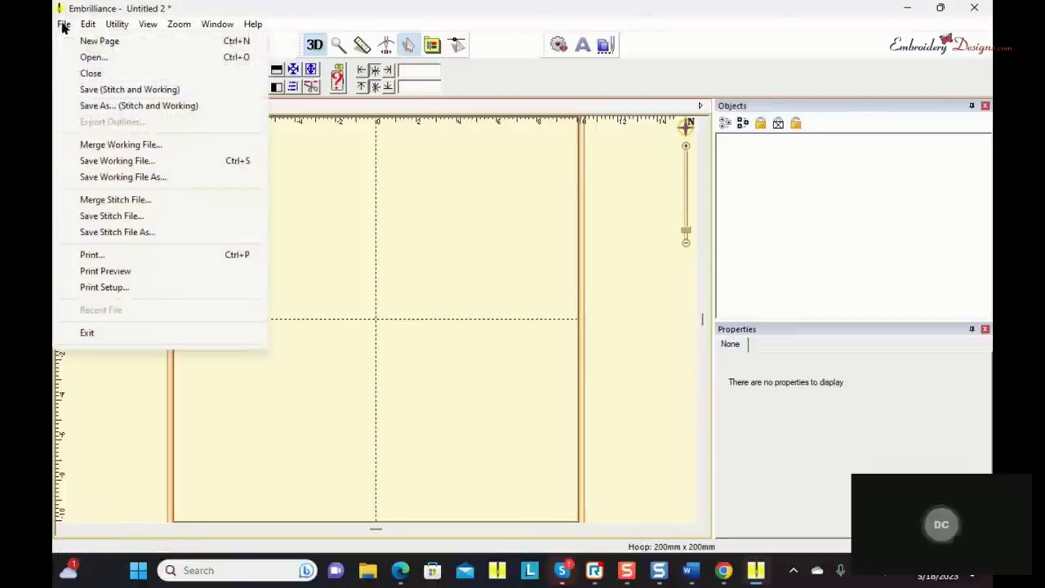
pyautogui.click(91, 201)
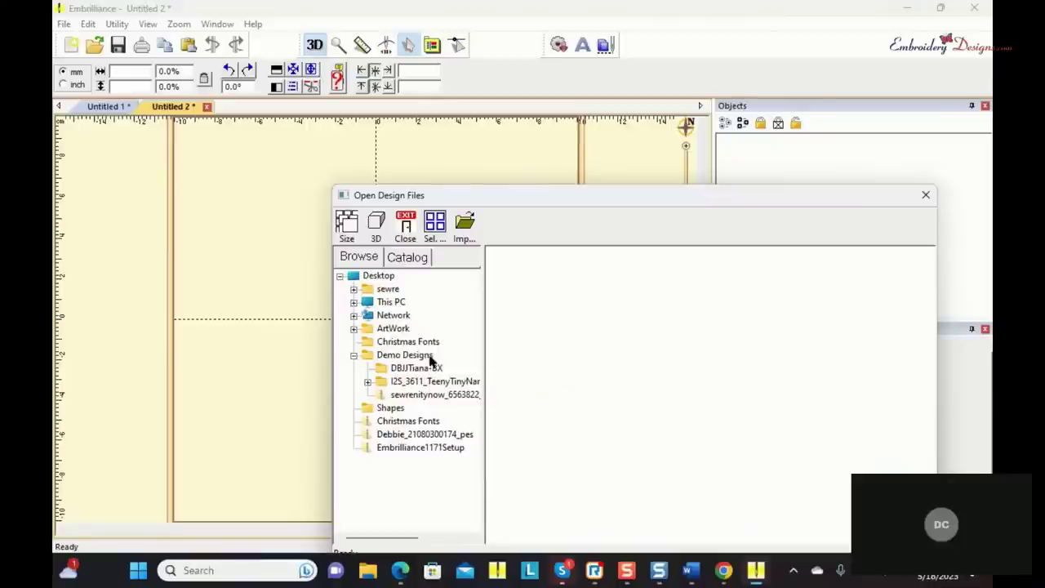
pyautogui.click(431, 359)
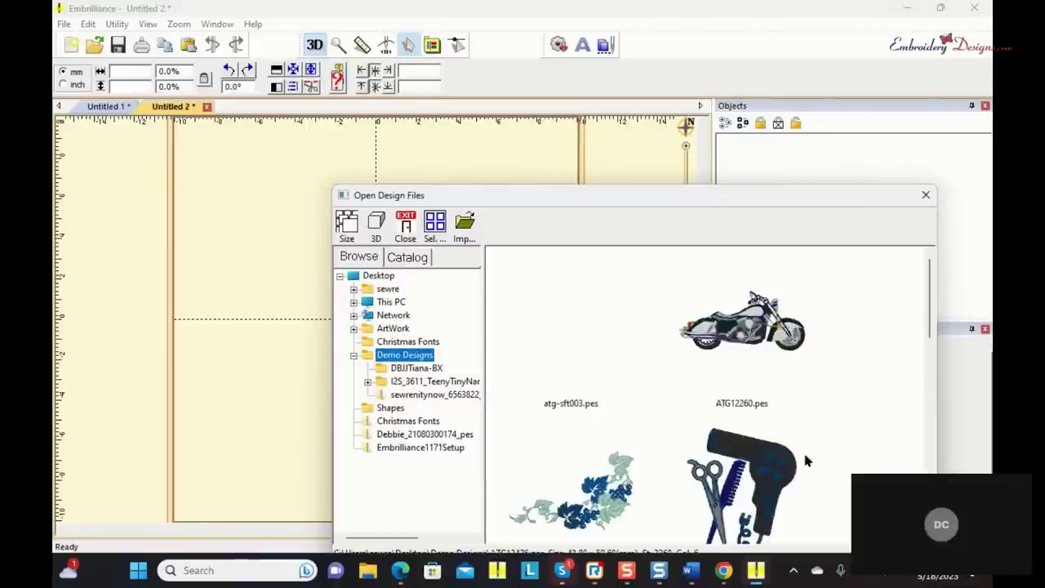
pyautogui.moveTo(924, 329); pyautogui.dragTo(944, 379)
pyautogui.click(572, 400)
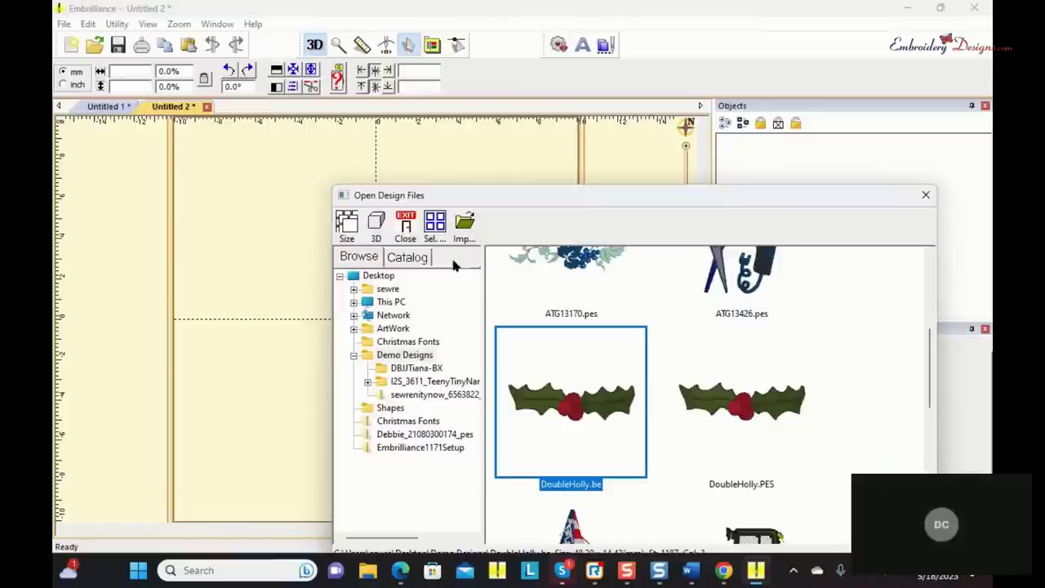
pyautogui.click(464, 222)
pyautogui.click(387, 316)
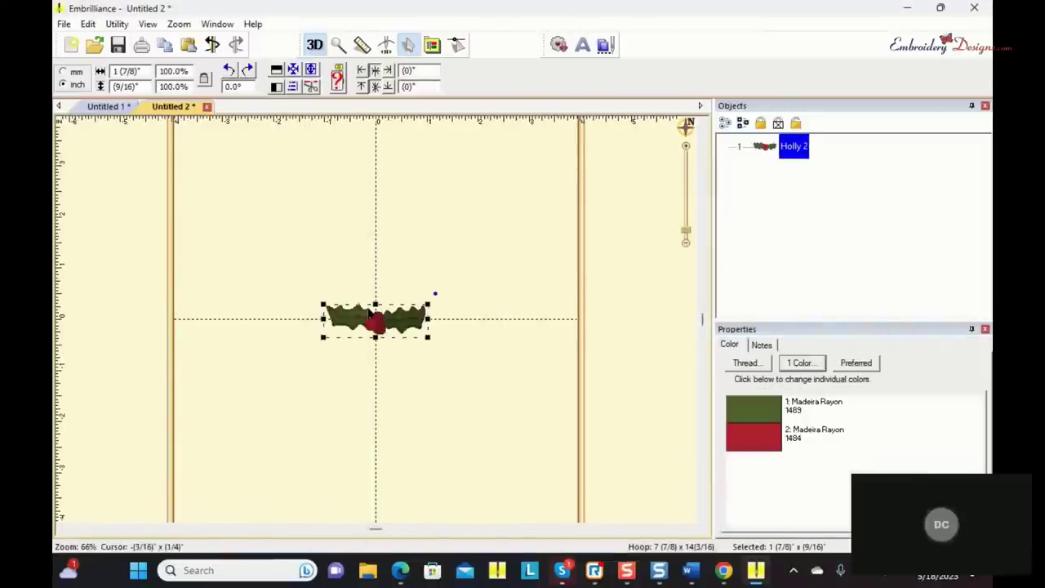
pyautogui.moveTo(369, 315); pyautogui.dragTo(225, 148)
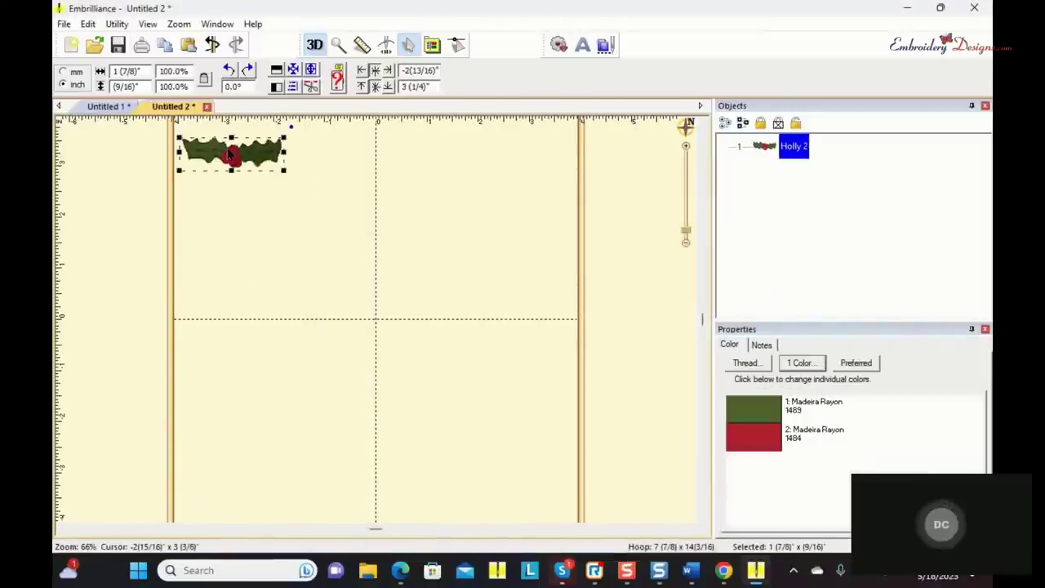
# Step: Start an Instant Repeat of the holly design with 4 copies across and 5 down
pyautogui.click(117, 24)
pyautogui.click(177, 268)
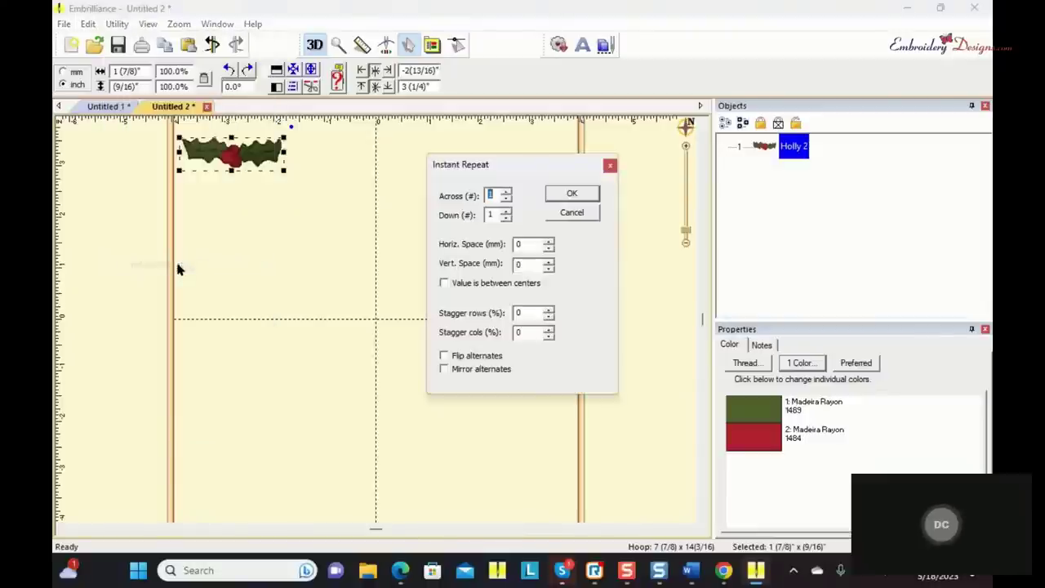
pyautogui.click(507, 193)
pyautogui.click(506, 192)
pyautogui.click(507, 192)
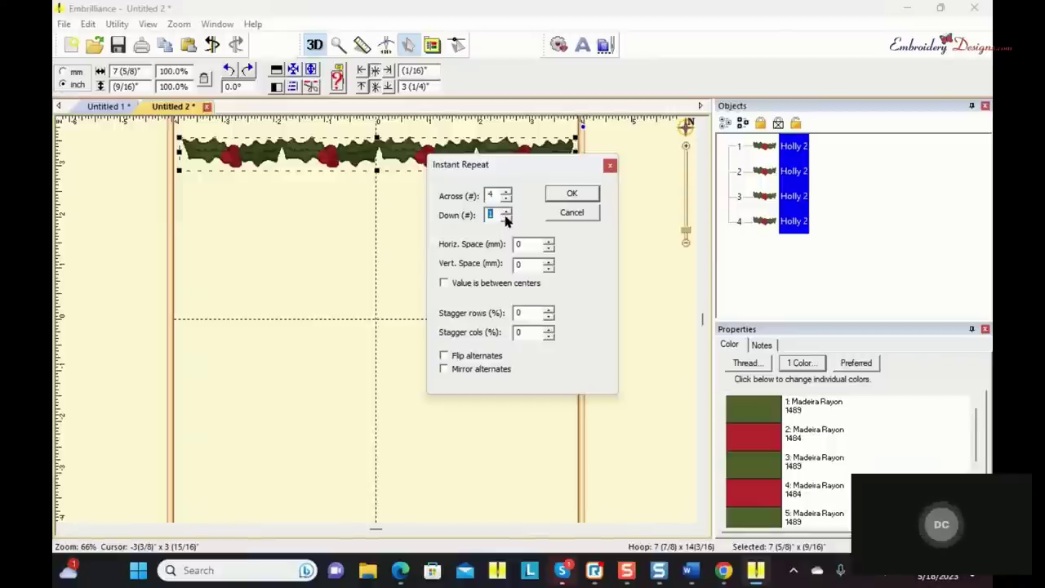
pyautogui.click(506, 210)
pyautogui.click(506, 211)
pyautogui.click(506, 211)
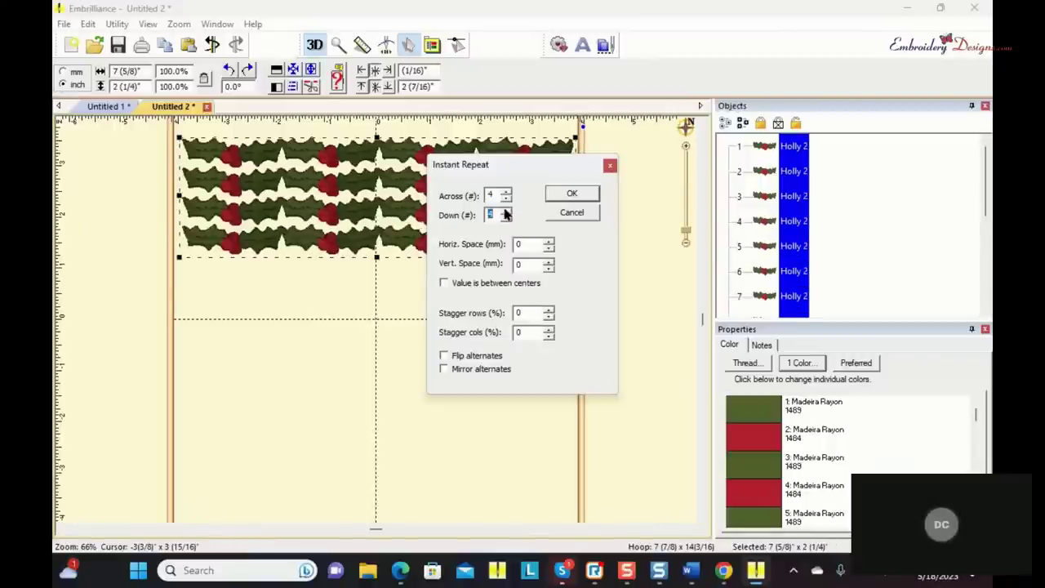
pyautogui.click(506, 210)
# Step: Move the repeat settings clear of the design and set the vertical spacing between copies to 8 mm
pyautogui.moveTo(523, 161); pyautogui.dragTo(693, 200)
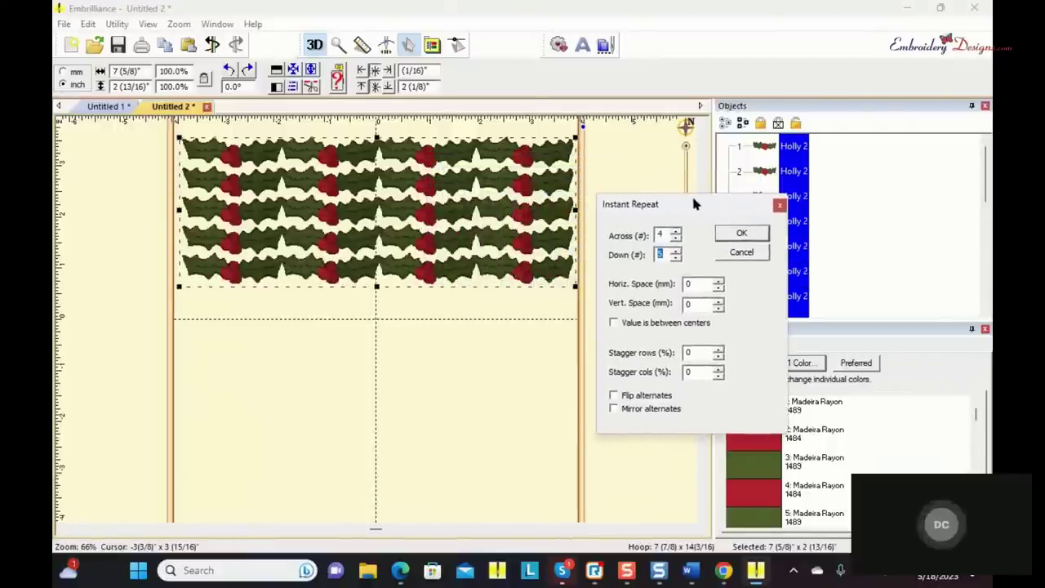
pyautogui.click(719, 301)
pyautogui.click(719, 302)
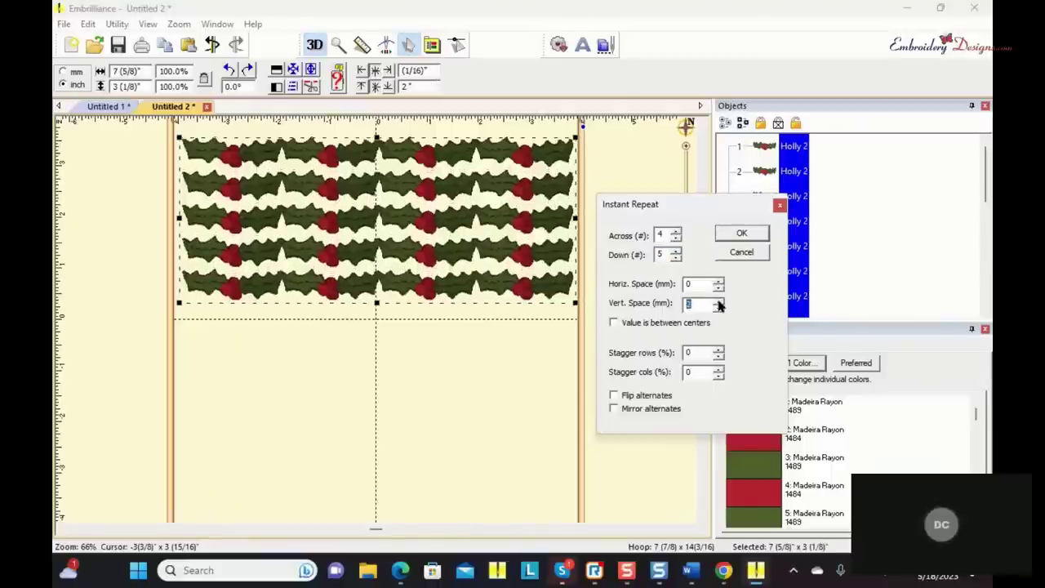
pyautogui.click(719, 301)
pyautogui.click(718, 302)
pyautogui.click(718, 301)
pyautogui.click(718, 301)
pyautogui.click(719, 301)
pyautogui.click(719, 301)
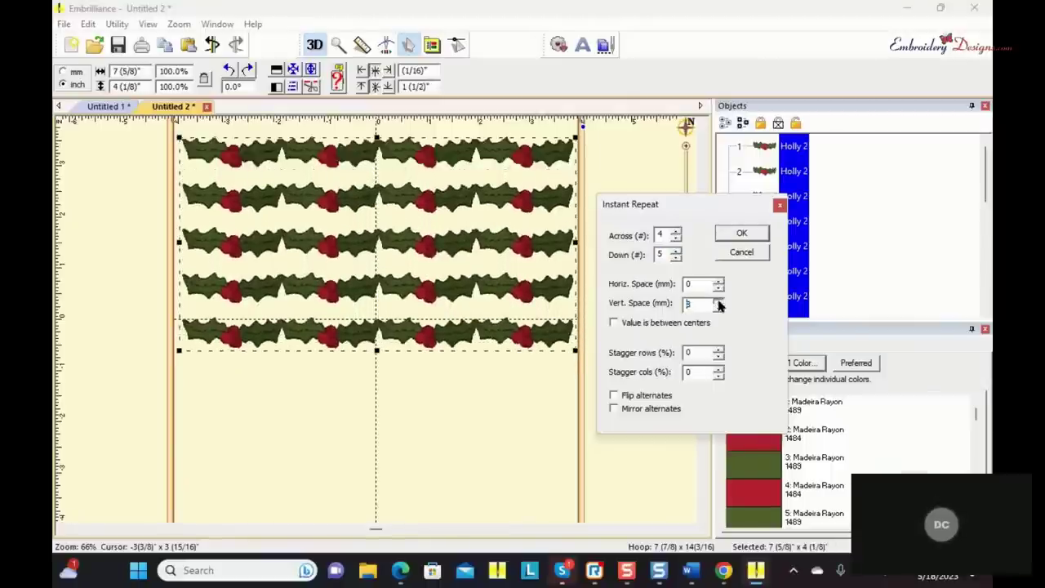
# Step: Reduce the holly repeat to 3 copies across and set the horizontal spacing to 17 mm
pyautogui.click(676, 239)
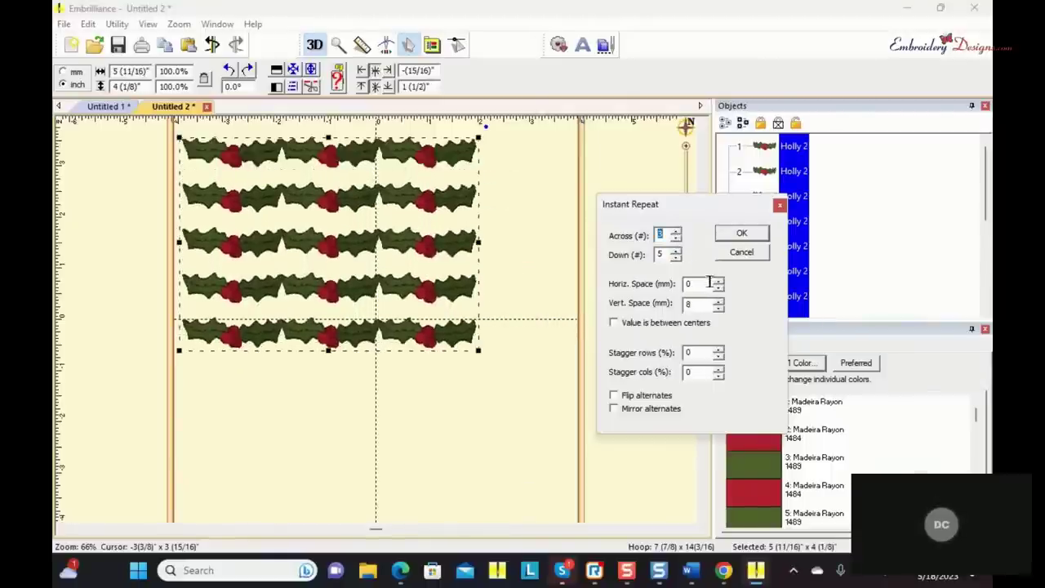
pyautogui.click(719, 281)
pyautogui.click(719, 281)
pyautogui.click(719, 281)
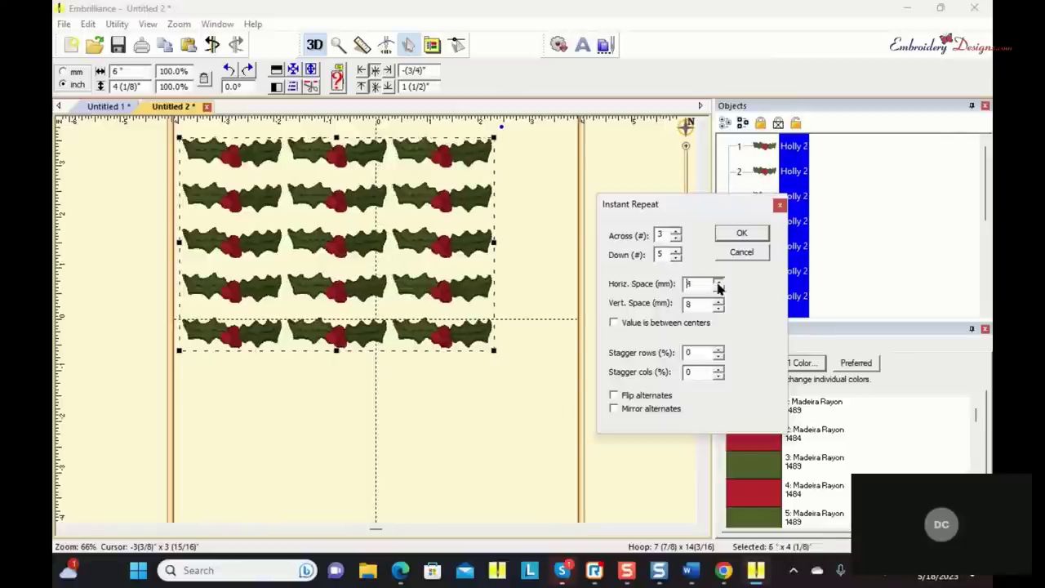
pyautogui.click(719, 280)
pyautogui.click(719, 282)
pyautogui.click(719, 281)
pyautogui.click(718, 282)
pyautogui.click(718, 282)
pyautogui.click(718, 281)
pyautogui.click(718, 281)
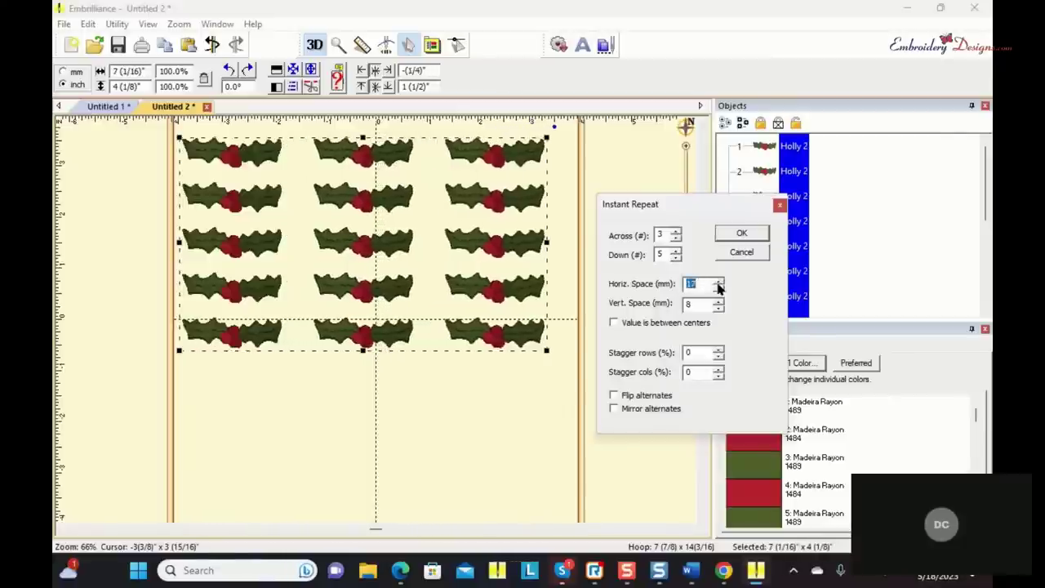
# Step: Stagger the holly pattern's rows by 40% and its columns by 30%
pyautogui.click(717, 349)
pyautogui.click(717, 349)
pyautogui.click(717, 350)
pyautogui.click(717, 350)
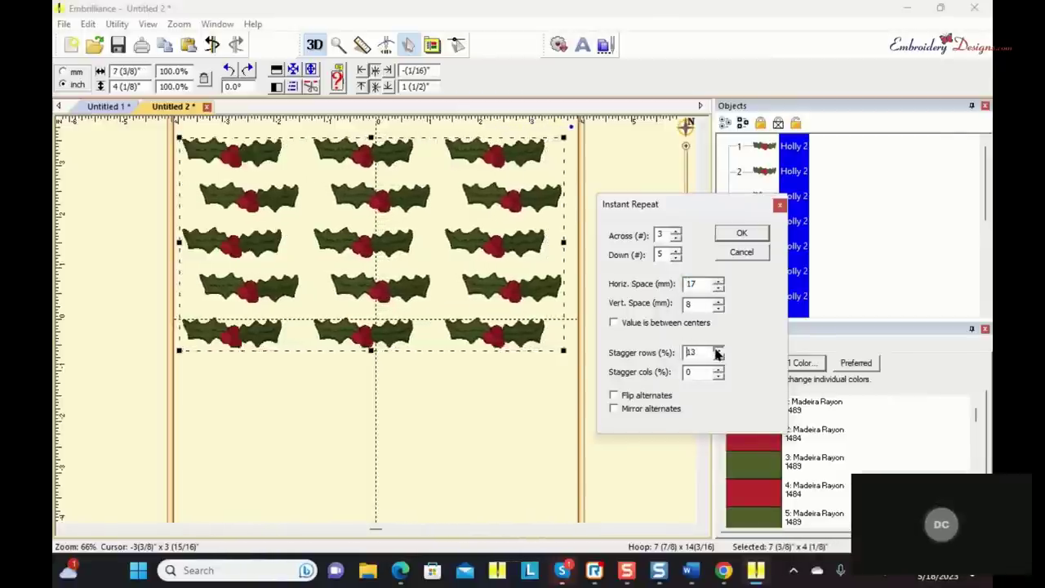
pyautogui.click(717, 349)
pyautogui.click(717, 350)
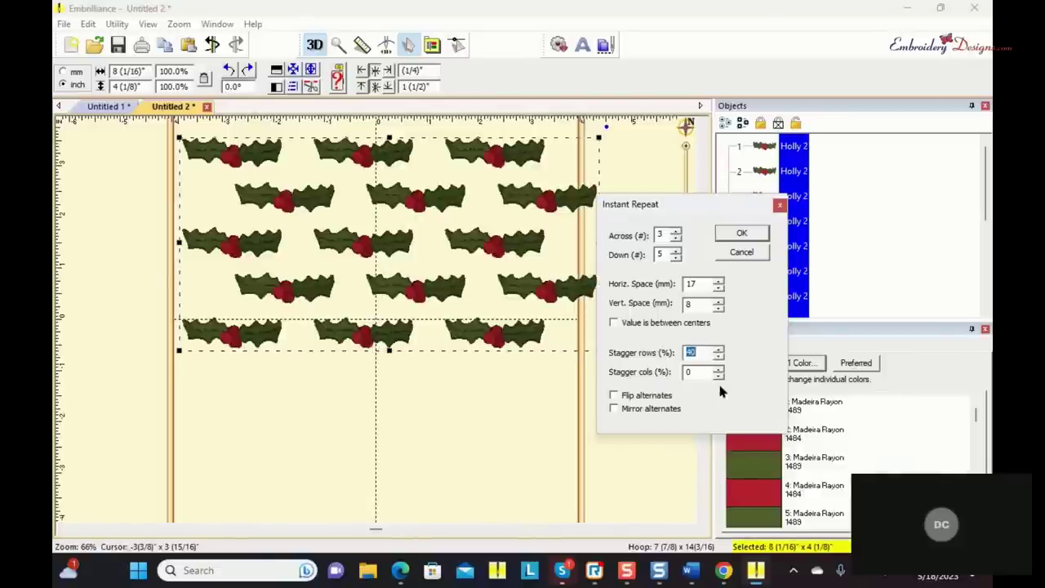
pyautogui.click(717, 369)
pyautogui.click(717, 369)
pyautogui.click(717, 369)
pyautogui.click(717, 369)
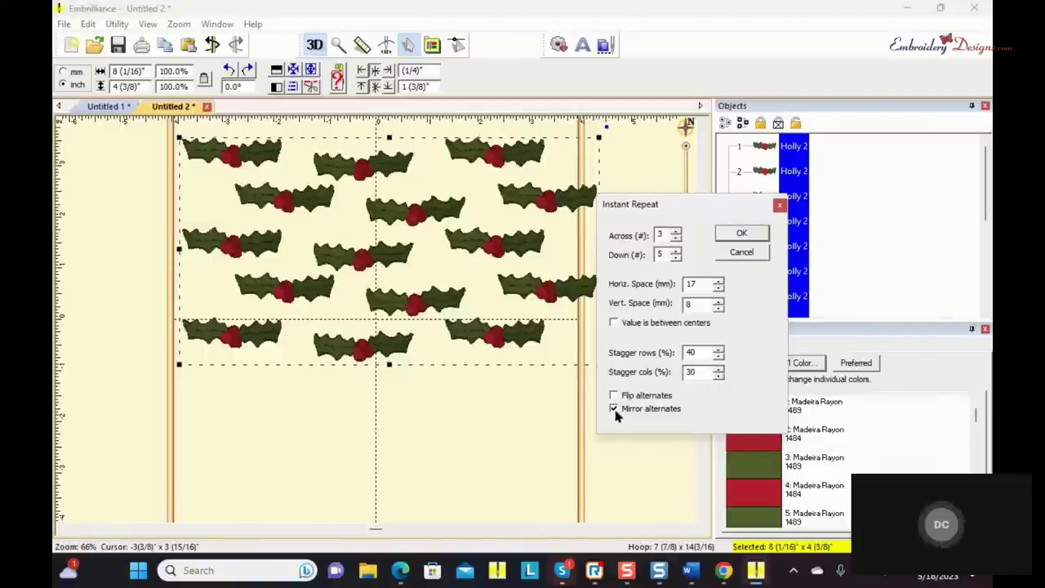
# Step: Try flipping the alternate copies instead of mirroring them, and discard the holly repeat
pyautogui.click(614, 396)
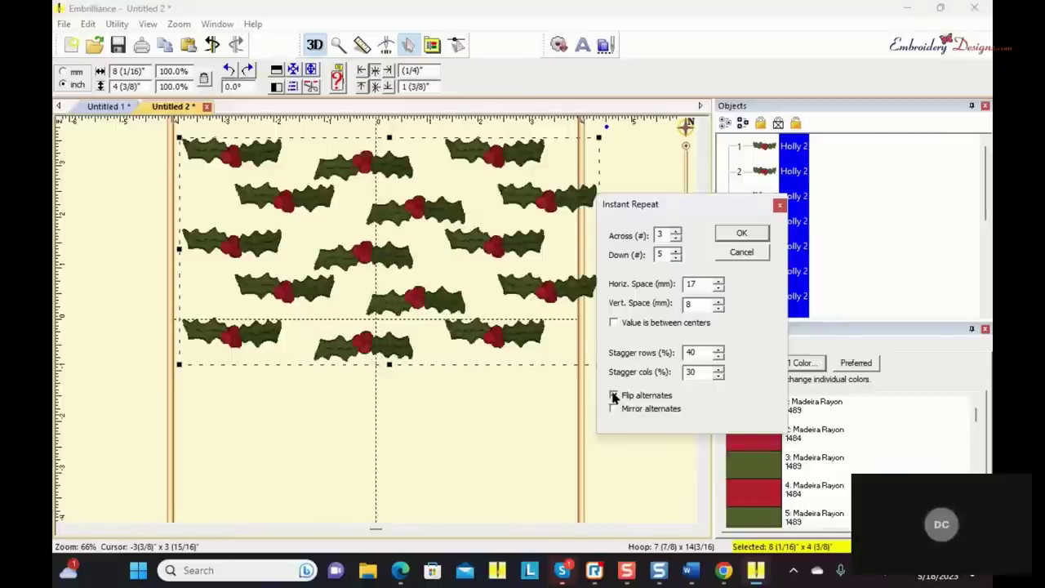
pyautogui.click(742, 234)
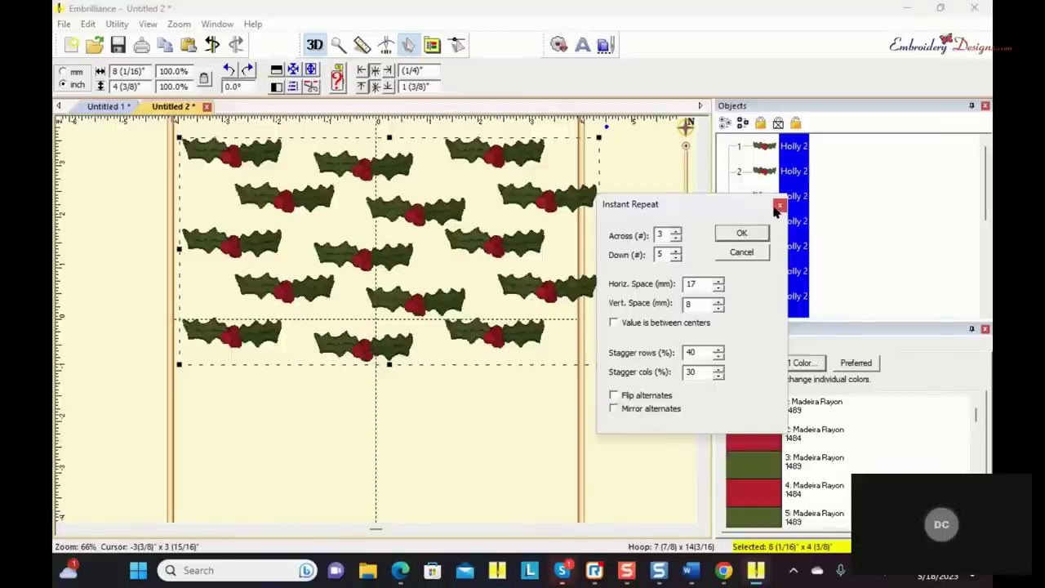
pyautogui.click(740, 251)
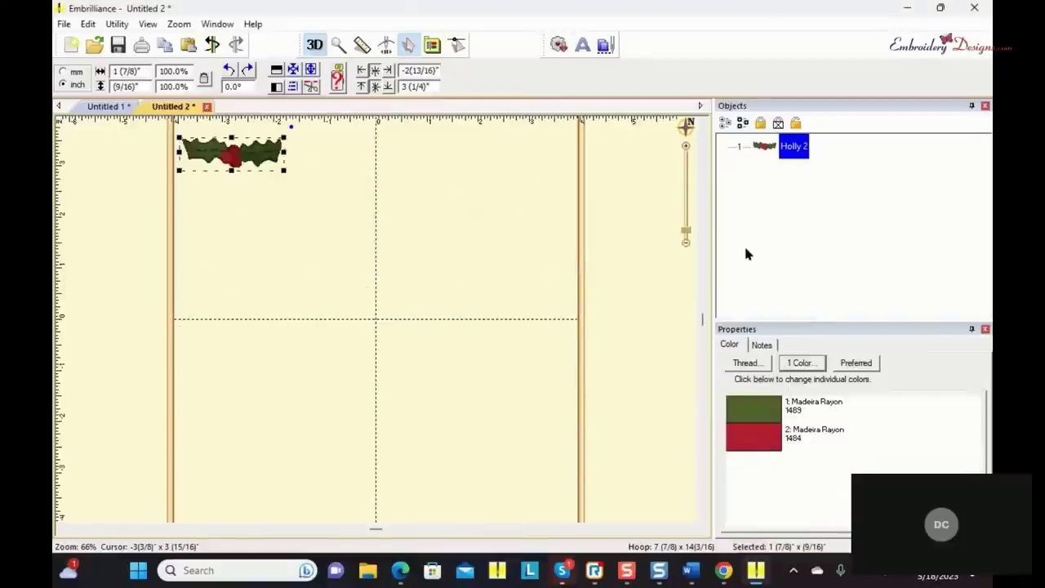
# Step: Move the single holly design to the hoop's centre and start a Mirror x 4 with its settings clear of the preview
pyautogui.moveTo(237, 160); pyautogui.dragTo(380, 322)
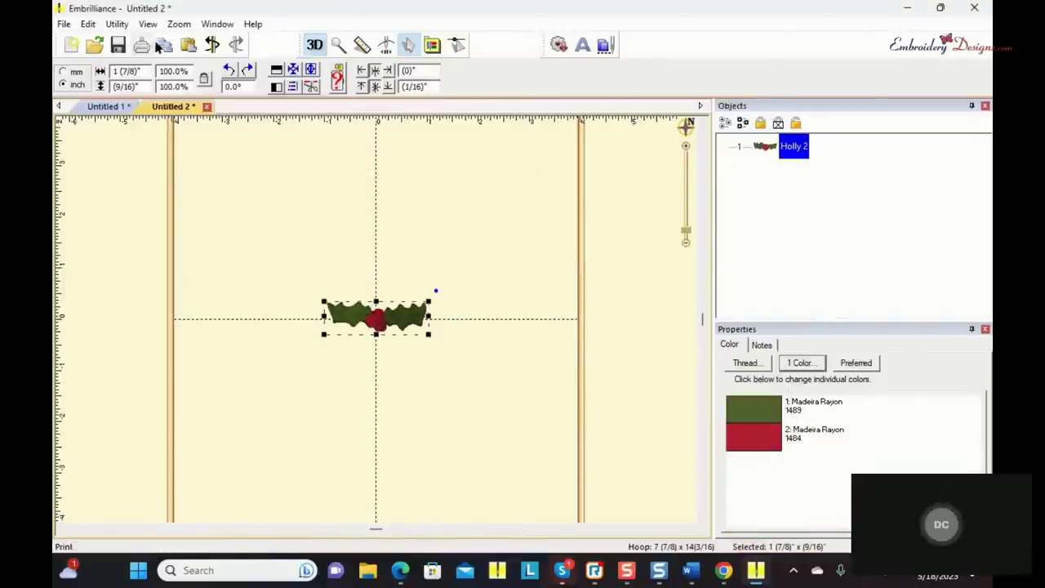
pyautogui.click(119, 25)
pyautogui.click(151, 280)
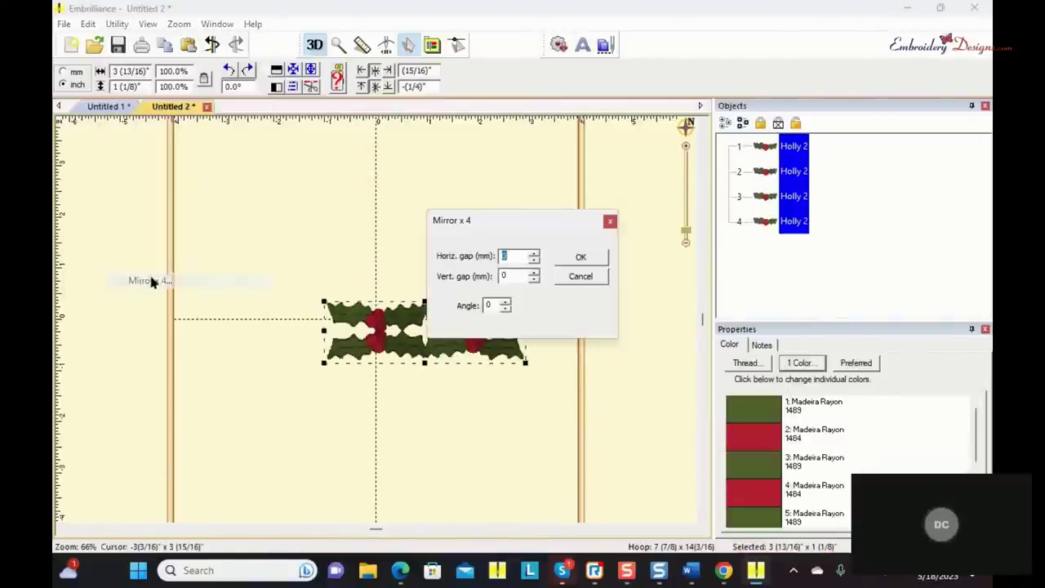
pyautogui.moveTo(559, 221); pyautogui.dragTo(637, 134)
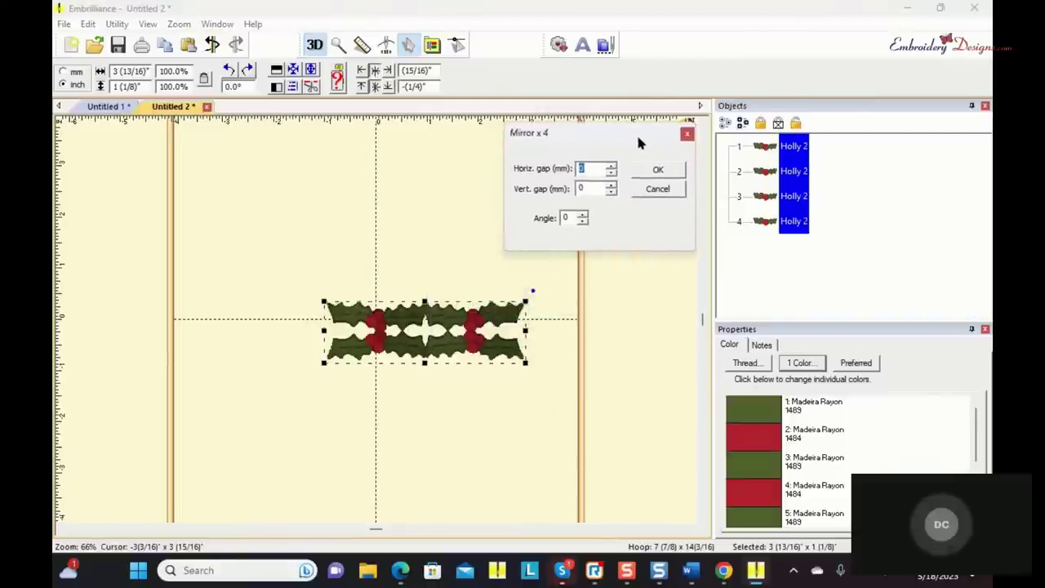
# Step: Try a 35-degree angle for the four mirrored hollies, and discard the mirroring
pyautogui.click(583, 214)
pyautogui.click(583, 214)
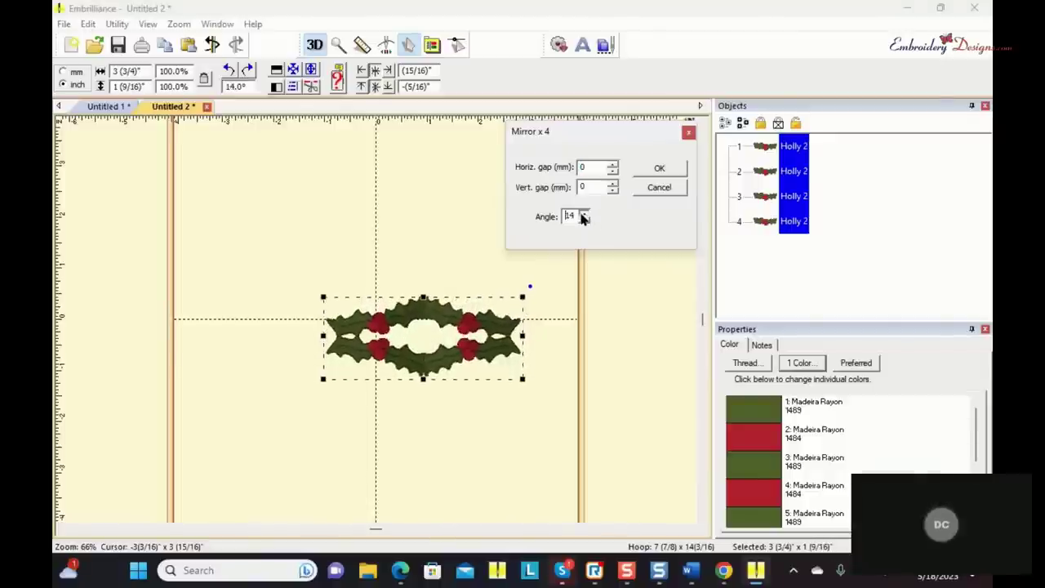
pyautogui.click(583, 215)
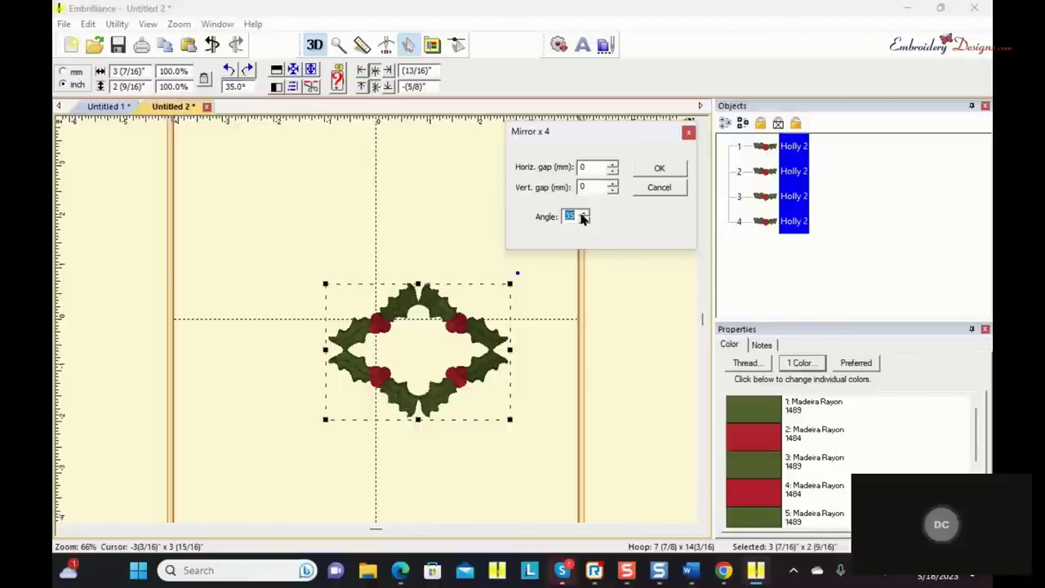
pyautogui.click(648, 189)
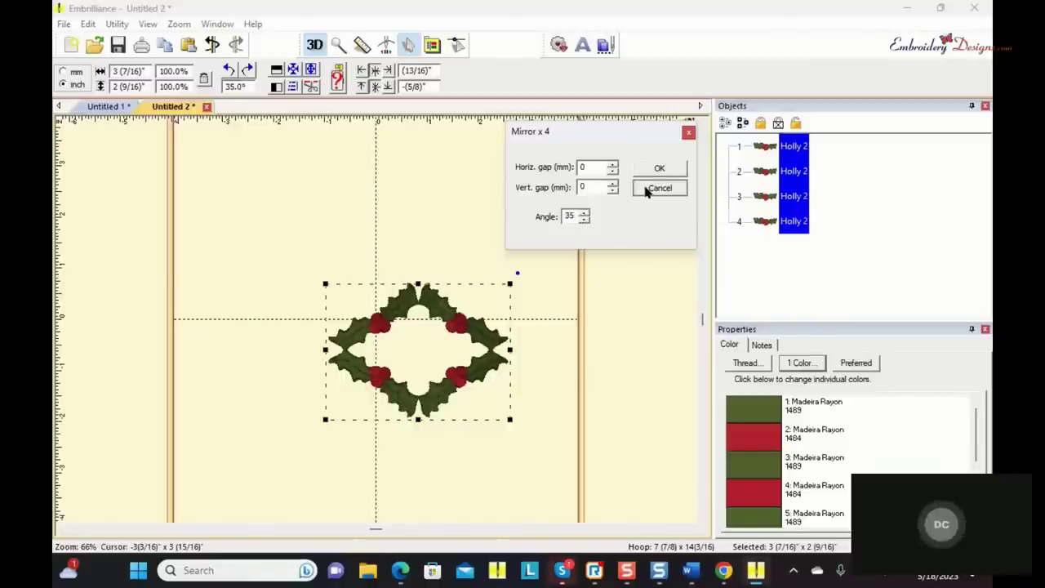
# Step: Start a Carousel of the holly design with a count of 18, keeping its settings clear of the preview
pyautogui.click(116, 24)
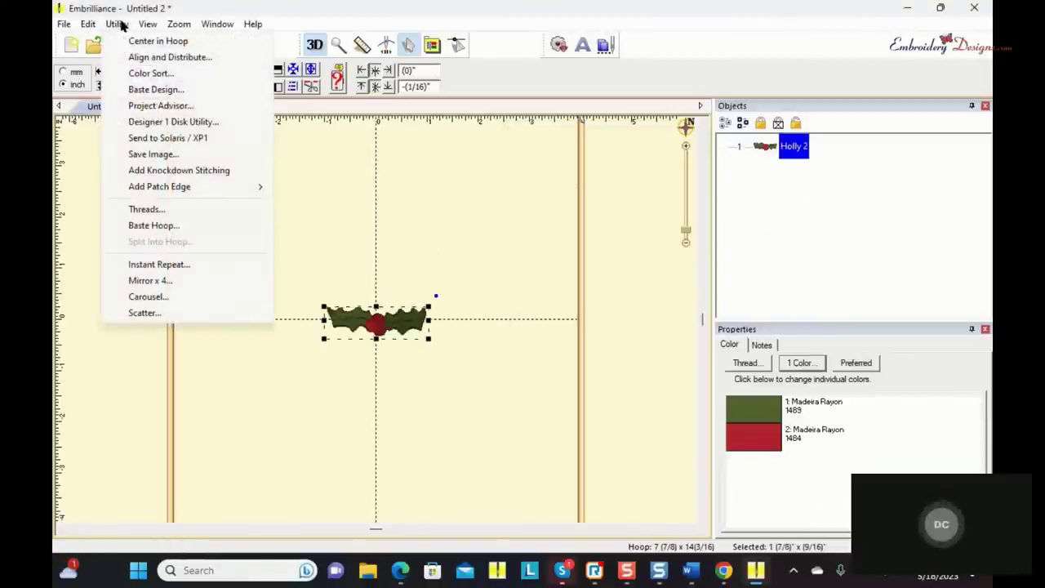
pyautogui.click(177, 297)
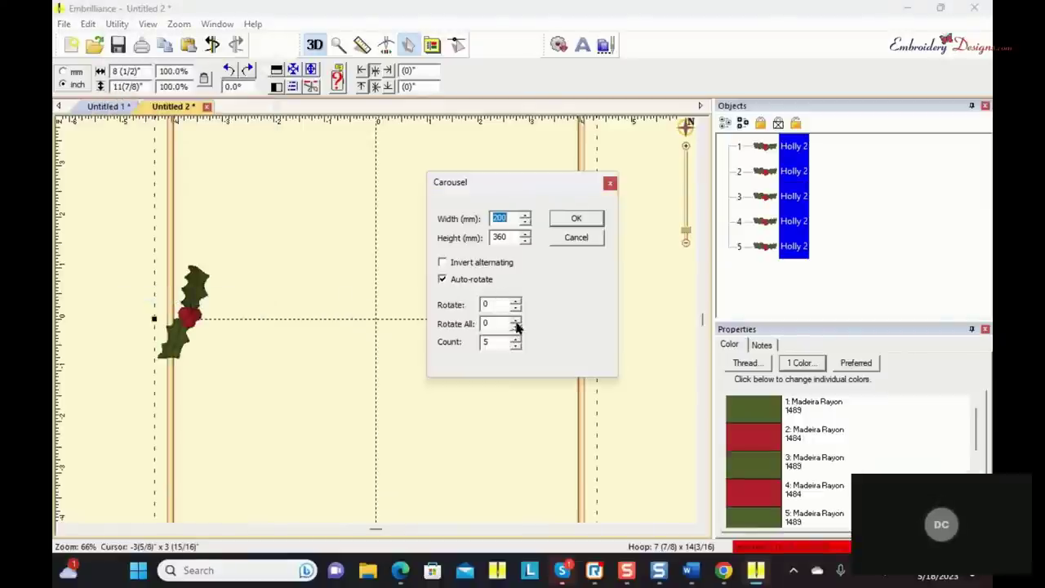
pyautogui.moveTo(498, 186); pyautogui.dragTo(548, 188)
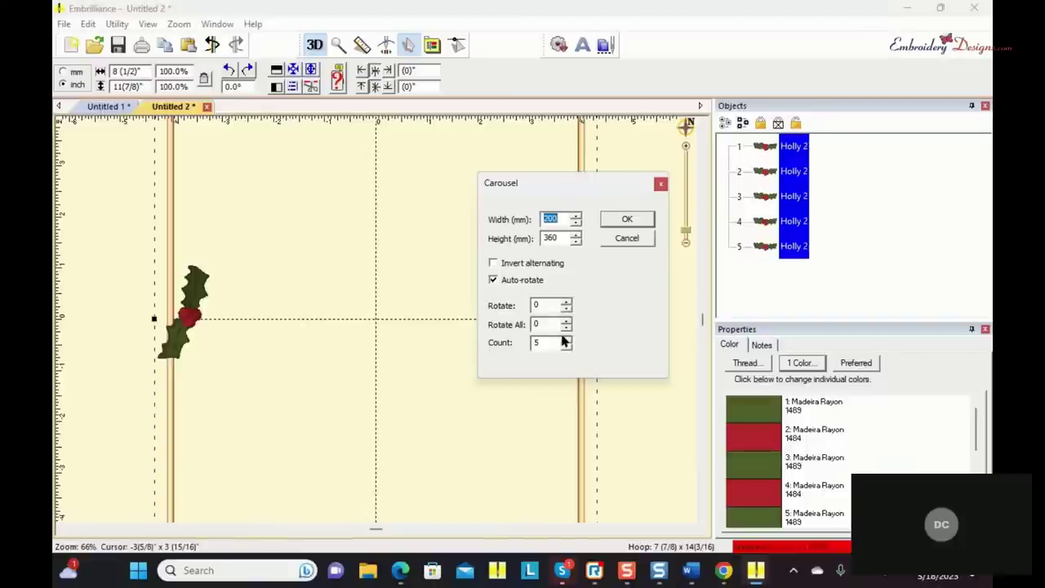
pyautogui.moveTo(564, 340); pyautogui.dragTo(563, 345)
pyautogui.moveTo(563, 175); pyautogui.dragTo(707, 192)
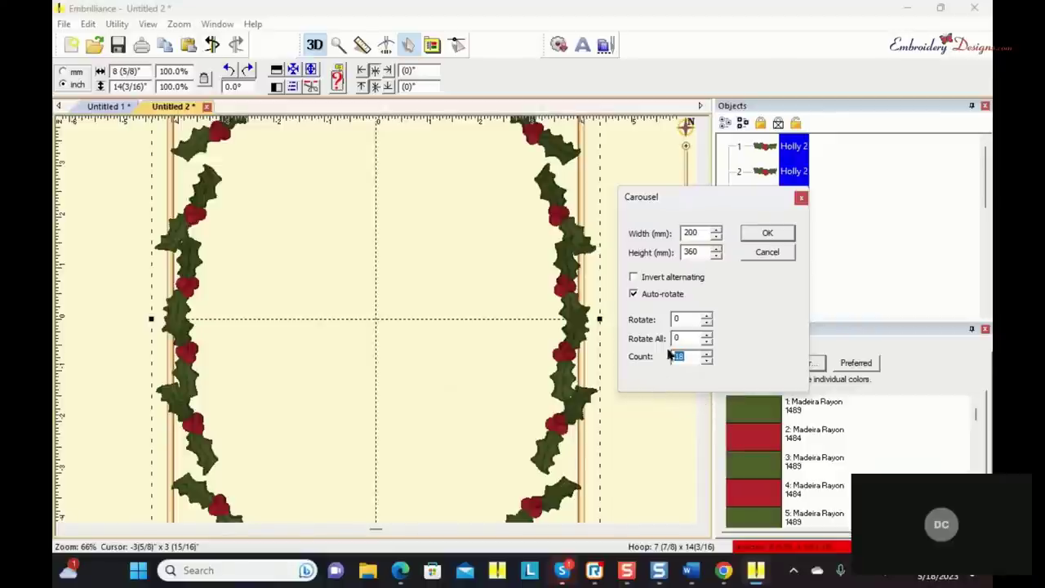
# Step: Set the holly carousel's height to 200 mm to form a round wreath
pyautogui.click(716, 257)
pyautogui.click(715, 256)
pyautogui.click(715, 256)
pyautogui.click(715, 256)
pyautogui.click(715, 257)
pyautogui.click(716, 257)
pyautogui.click(715, 257)
pyautogui.moveTo(707, 253); pyautogui.dragTo(677, 253)
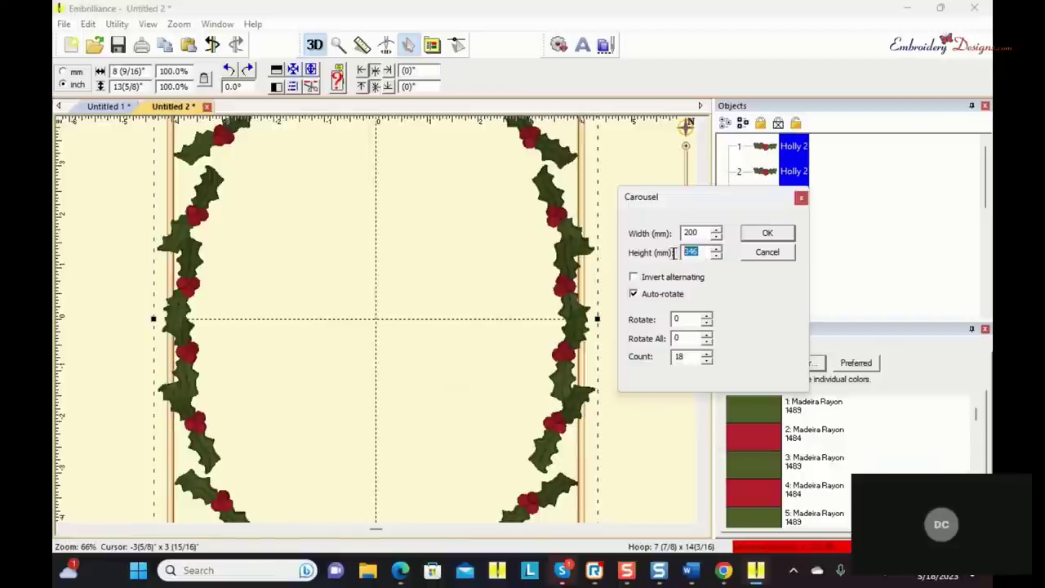
pyautogui.write('200')
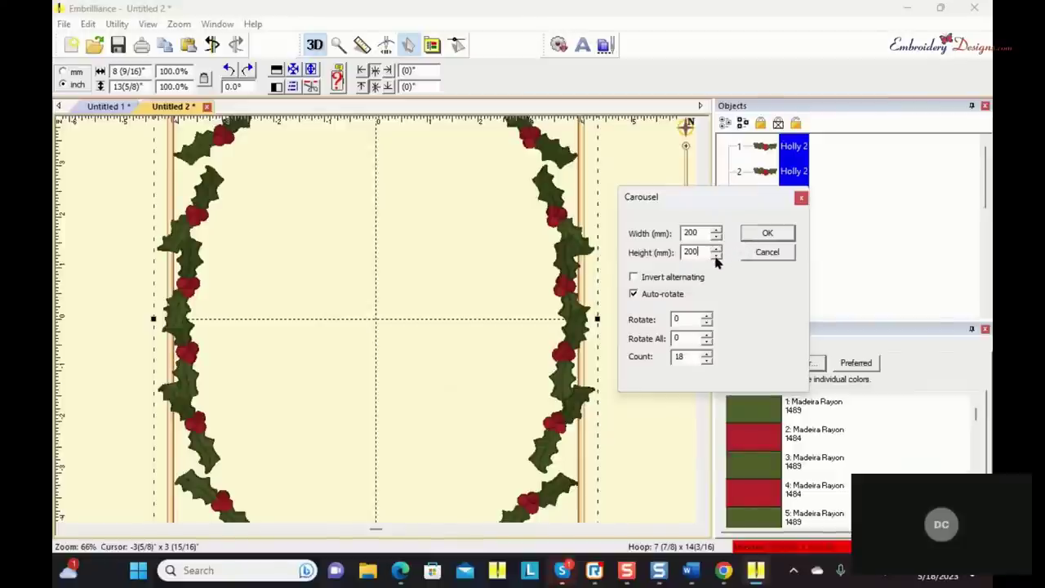
pyautogui.press('Tab')
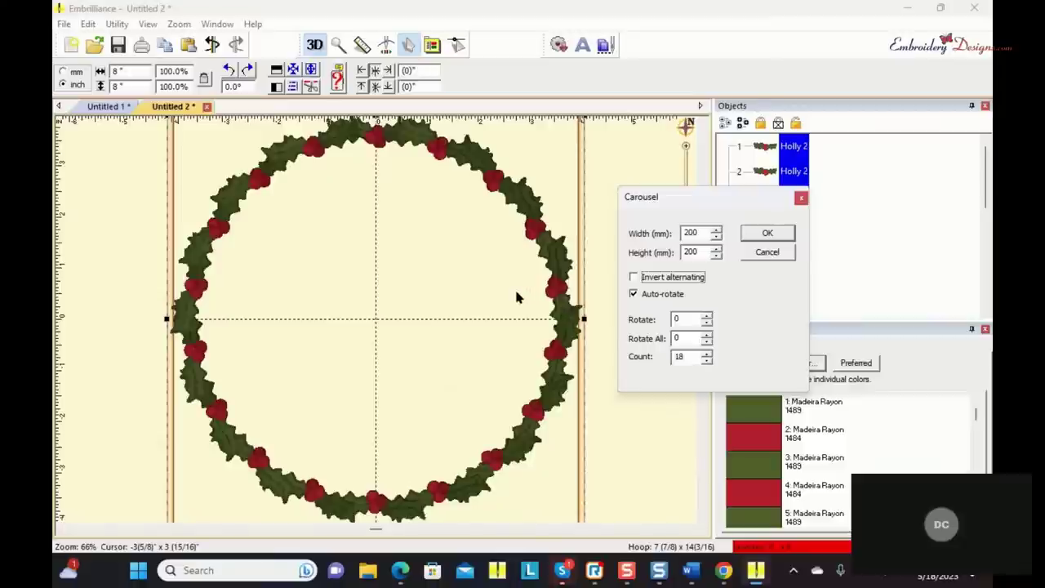
# Step: Reduce the holly carousel's count to 12 copies
pyautogui.click(706, 361)
pyautogui.click(707, 361)
pyautogui.click(707, 361)
pyautogui.click(706, 361)
pyautogui.click(707, 361)
pyautogui.click(706, 361)
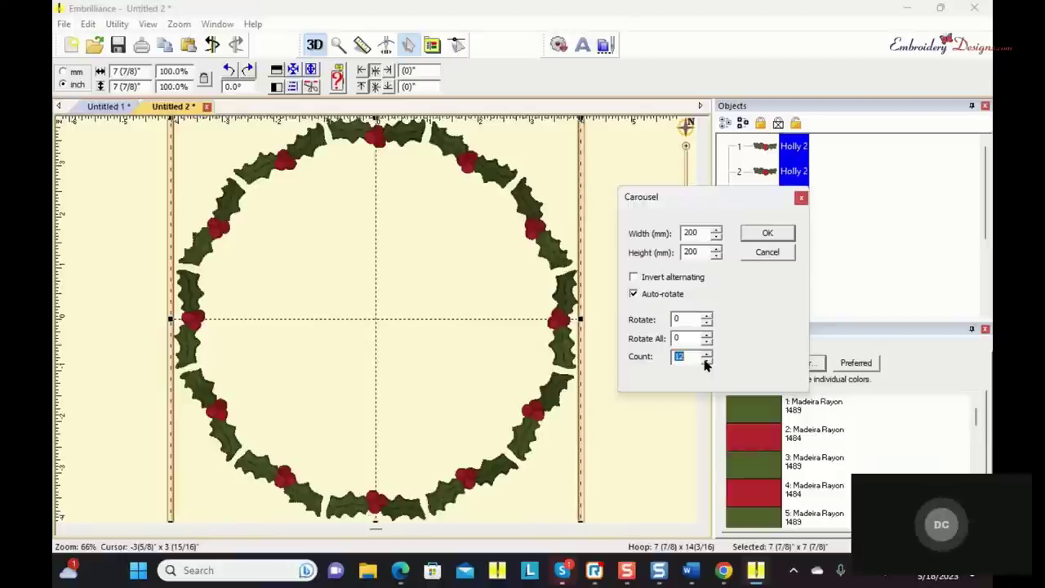
# Step: Rotate each holly in the carousel by 45 degrees
pyautogui.click(707, 316)
pyautogui.click(707, 316)
pyautogui.click(707, 316)
pyautogui.click(707, 316)
pyautogui.click(708, 316)
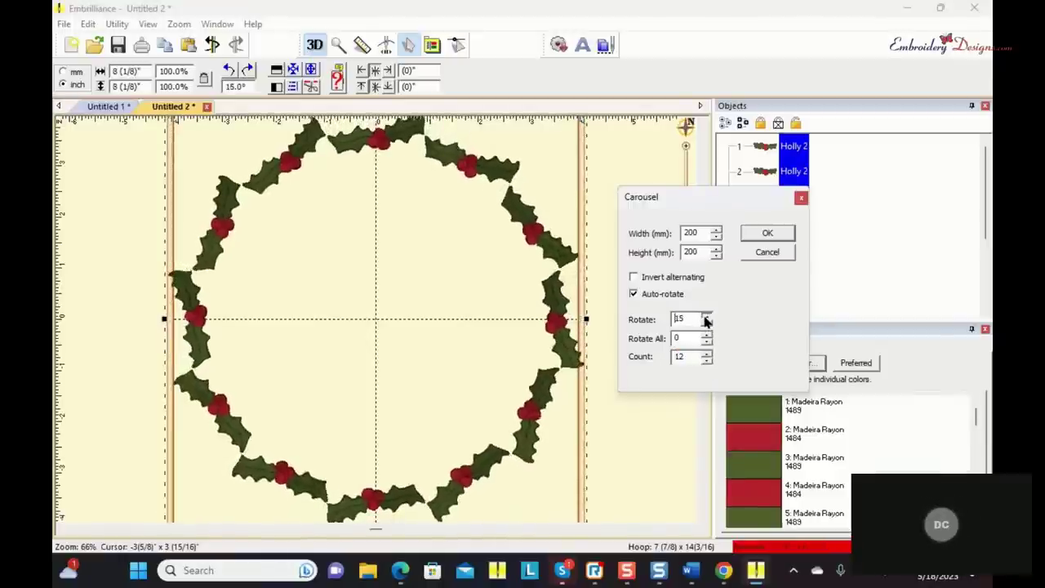
pyautogui.click(707, 316)
pyautogui.click(707, 316)
pyautogui.click(707, 316)
pyautogui.click(707, 316)
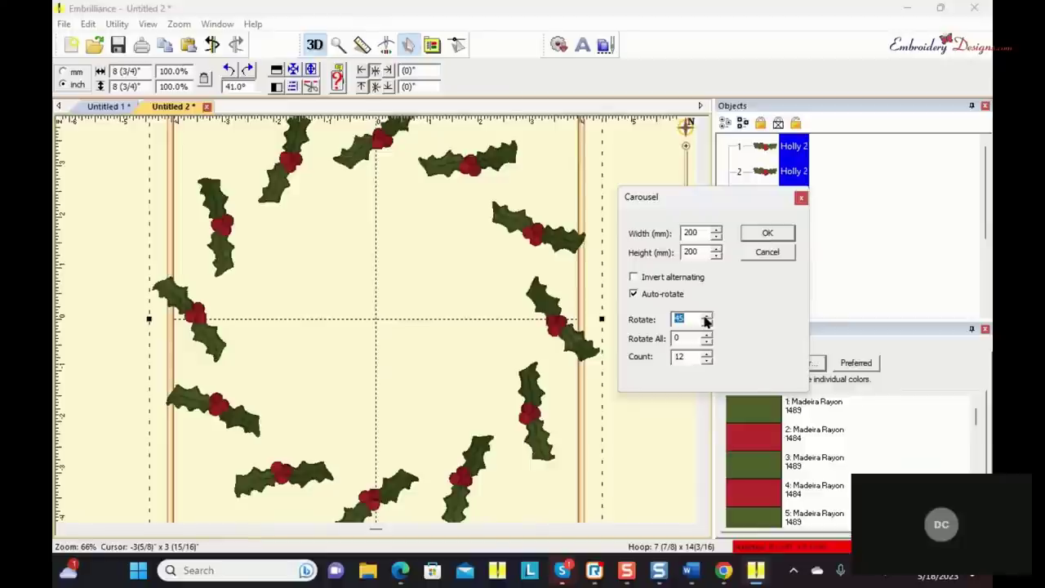
# Step: Rotate the whole holly carousel by 50 degrees
pyautogui.click(707, 336)
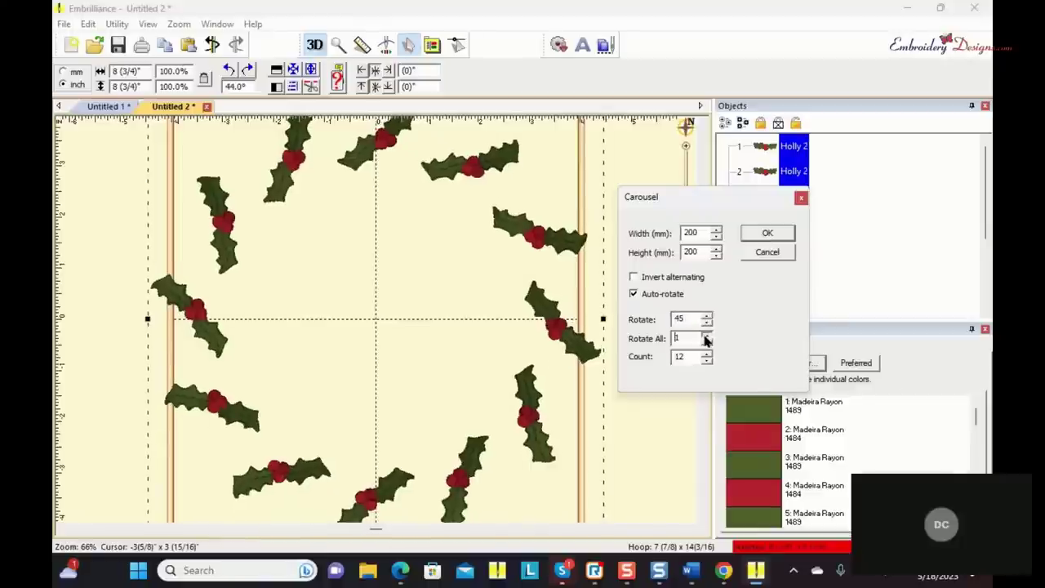
pyautogui.click(707, 336)
pyautogui.click(707, 335)
pyautogui.click(707, 336)
pyautogui.click(708, 336)
pyautogui.click(708, 336)
pyautogui.click(707, 336)
pyautogui.click(708, 336)
pyautogui.click(707, 336)
pyautogui.click(707, 335)
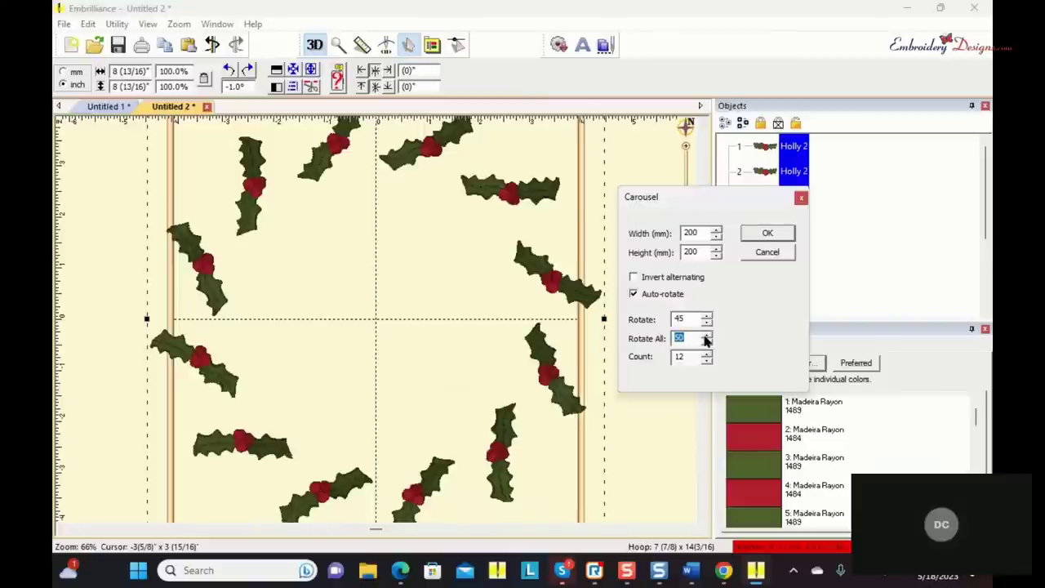
# Step: Return the individual holly rotation to 0 and discard the carousel
pyautogui.click(708, 325)
pyautogui.click(708, 324)
pyautogui.click(708, 324)
pyautogui.click(708, 325)
pyautogui.click(708, 324)
pyautogui.click(708, 324)
pyautogui.click(708, 325)
pyautogui.click(708, 325)
pyautogui.click(708, 325)
pyautogui.click(708, 324)
pyautogui.click(708, 324)
pyautogui.click(708, 324)
pyautogui.click(708, 325)
pyautogui.click(708, 324)
pyautogui.click(708, 324)
pyautogui.click(708, 324)
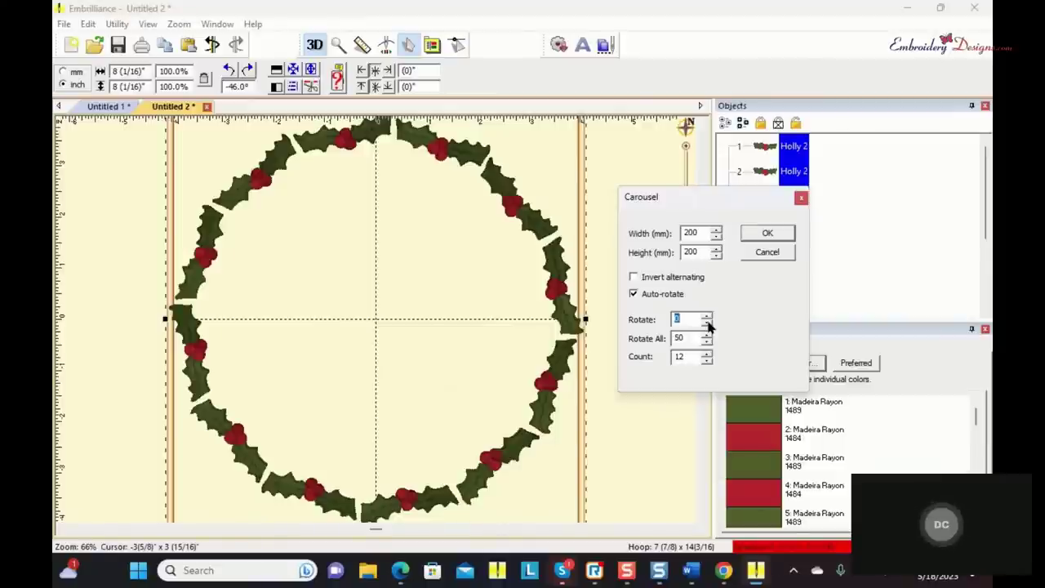
pyautogui.click(767, 253)
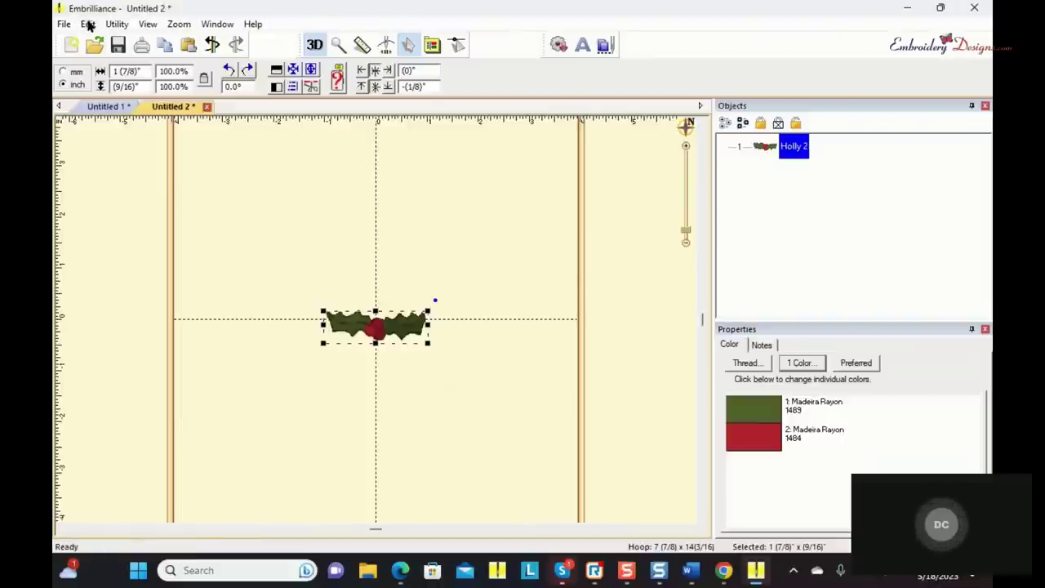
# Step: Start a Scatter of the holly design and set the scatter area's height to 200 mm
pyautogui.click(117, 25)
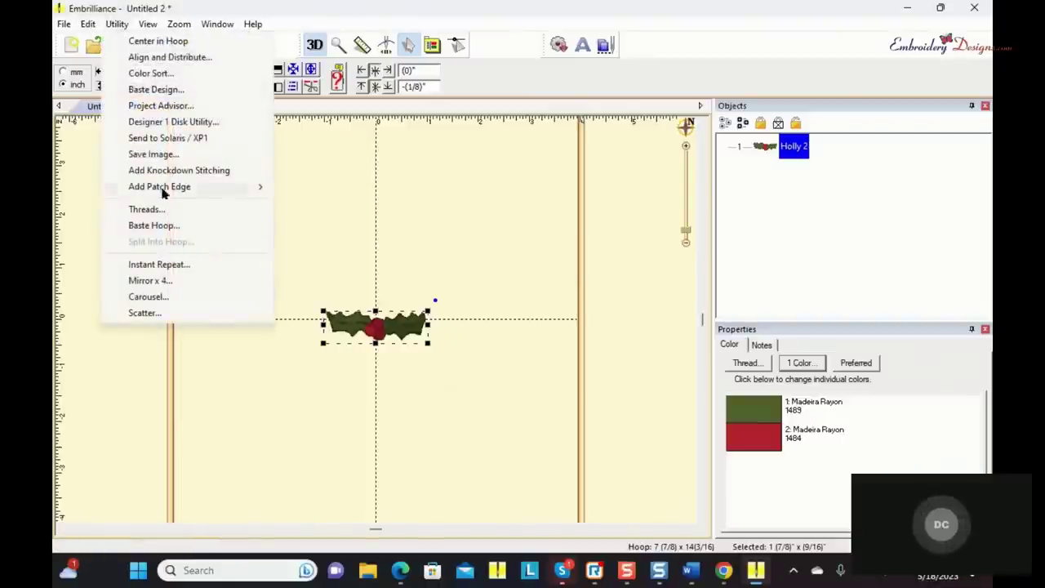
pyautogui.click(149, 313)
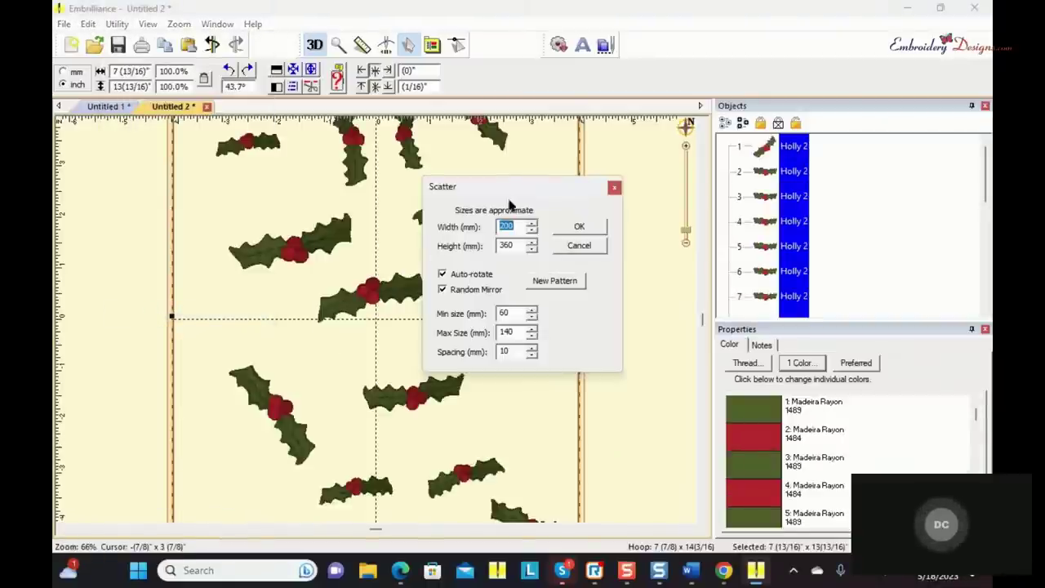
pyautogui.moveTo(514, 199); pyautogui.dragTo(769, 142)
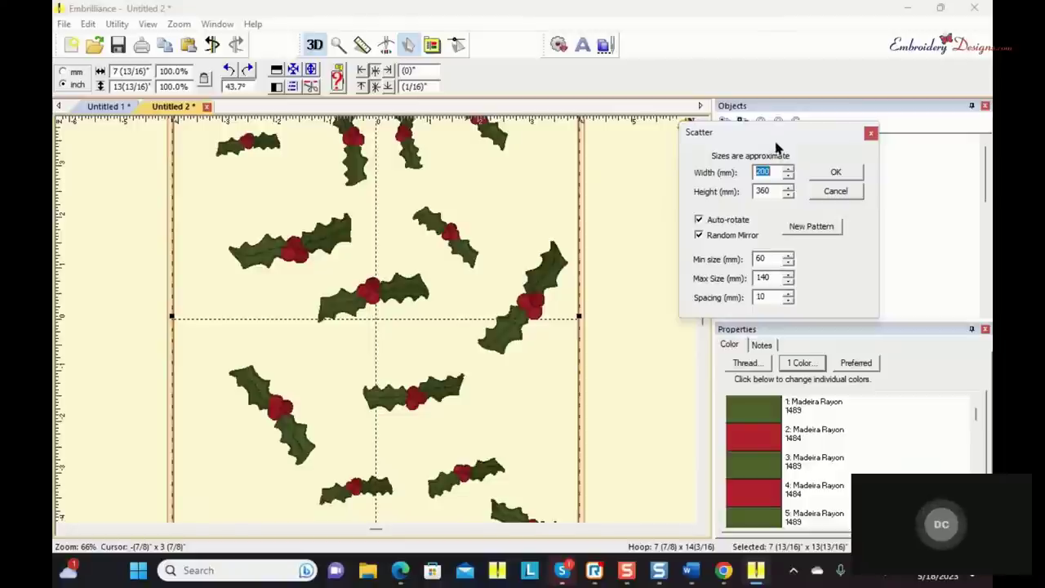
pyautogui.doubleClick(770, 191)
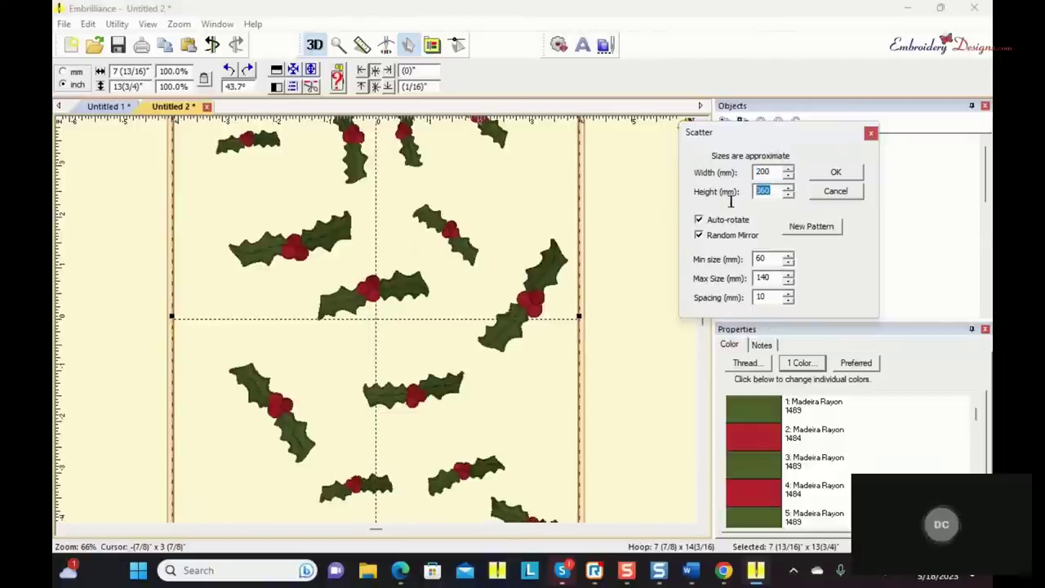
pyautogui.write('200')
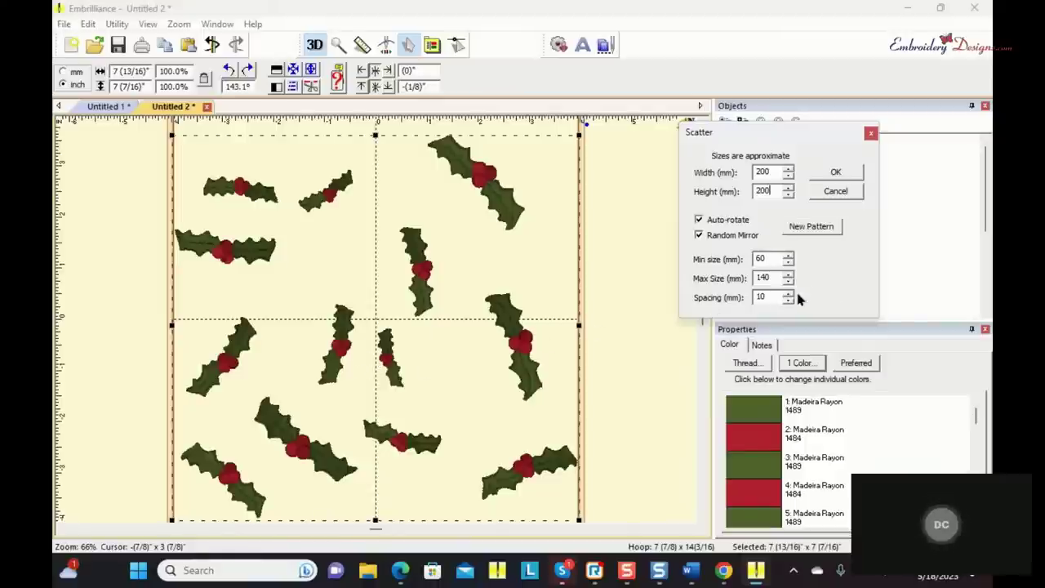
# Step: Toggle Auto-rotate and Random Mirror off and back on for the holly scatter
pyautogui.click(698, 220)
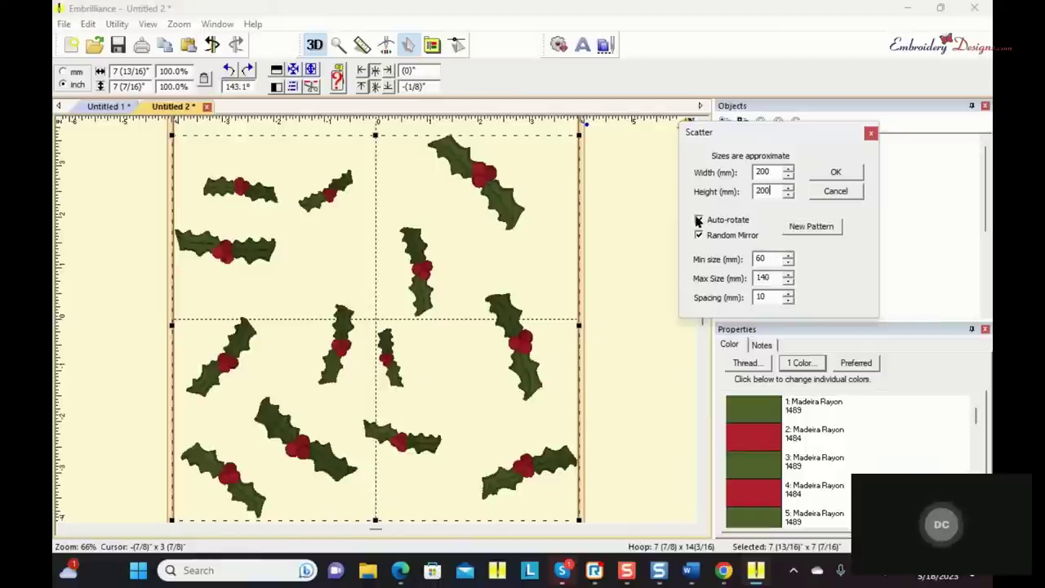
pyautogui.click(698, 220)
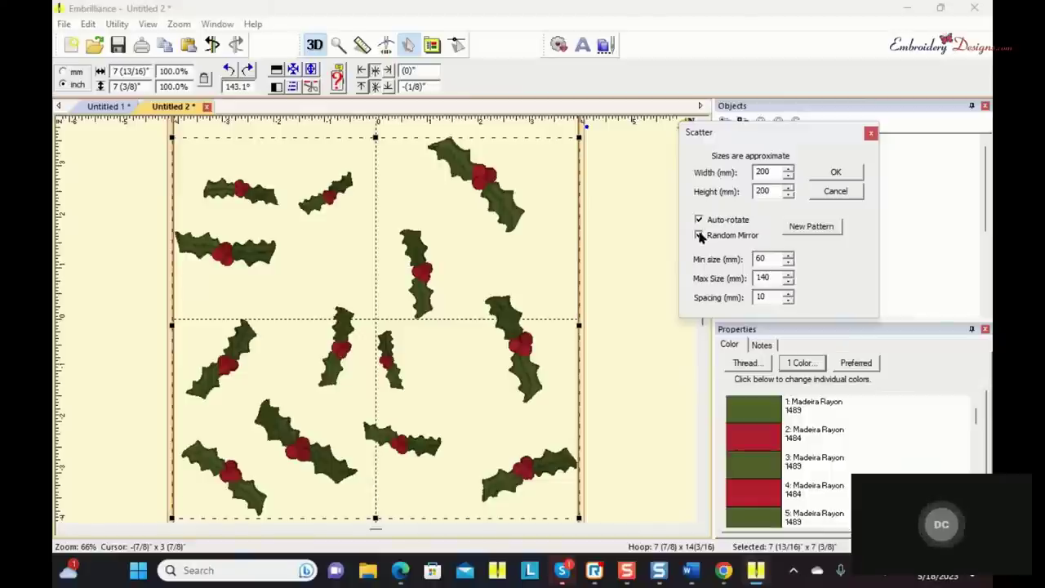
pyautogui.click(699, 235)
pyautogui.click(699, 235)
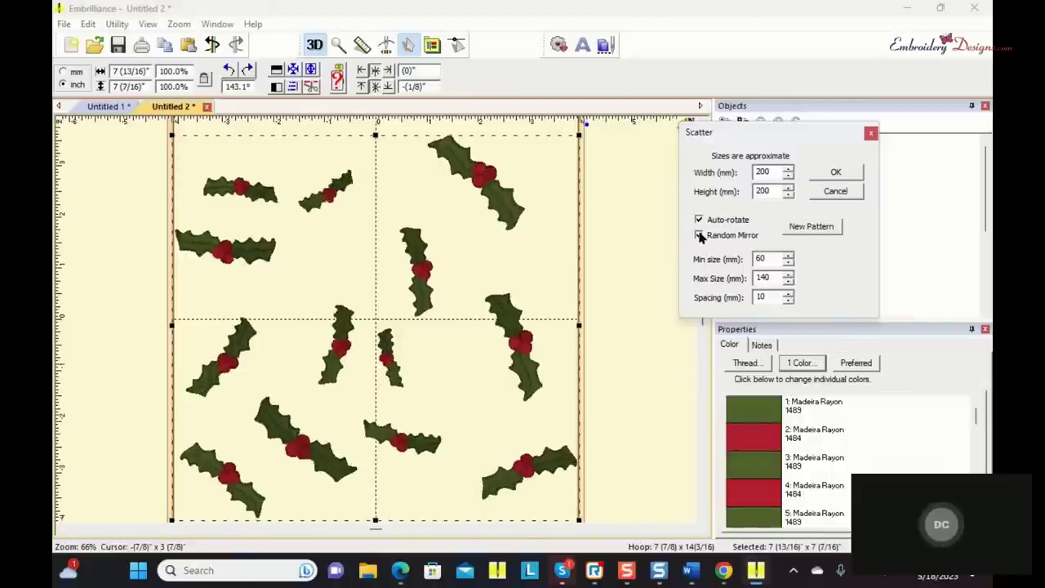
# Step: Generate several new random patterns for the scattered hollies
pyautogui.click(823, 232)
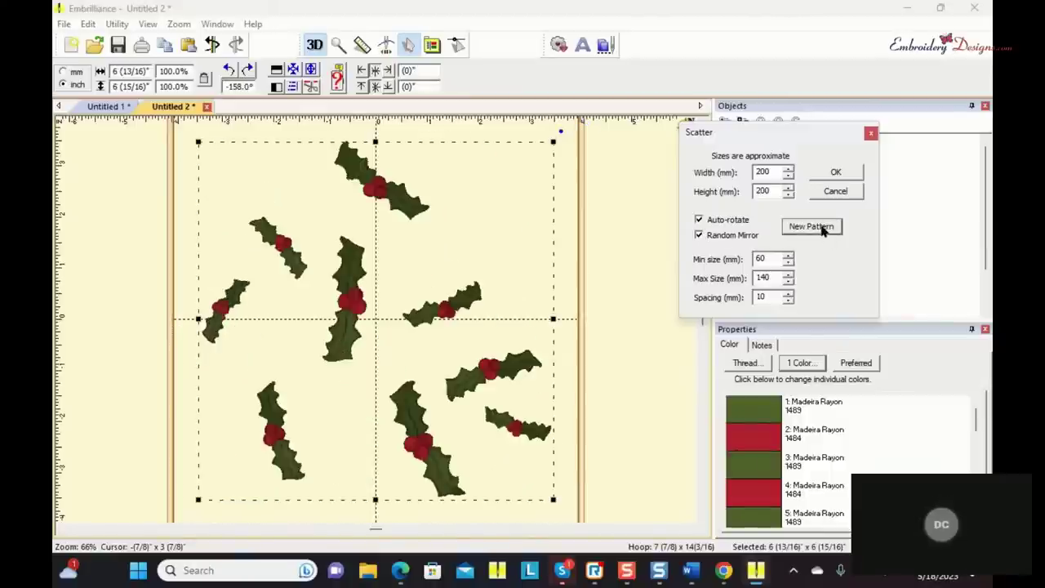
pyautogui.click(823, 231)
pyautogui.click(823, 232)
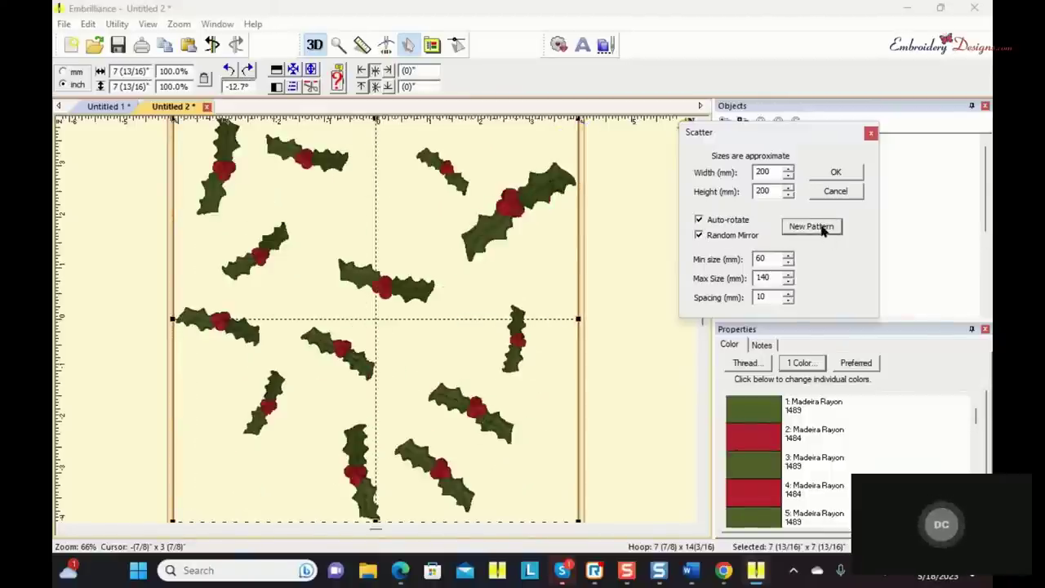
pyautogui.click(823, 232)
pyautogui.click(823, 232)
pyautogui.click(823, 232)
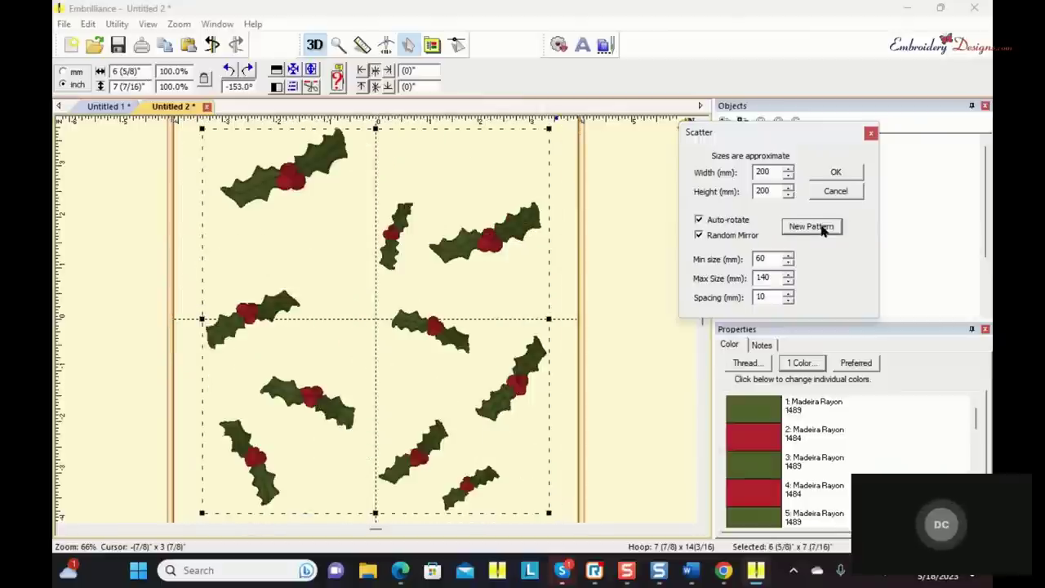
pyautogui.click(823, 232)
pyautogui.click(823, 232)
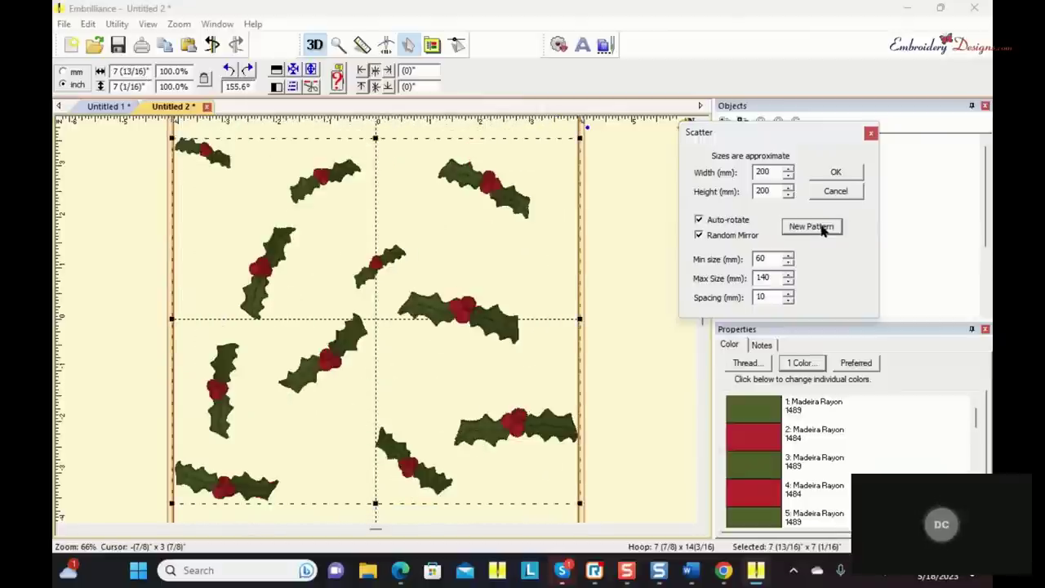
# Step: Try more random patterns for the scattered hollies and discard the scatter
pyautogui.click(823, 231)
pyautogui.click(824, 231)
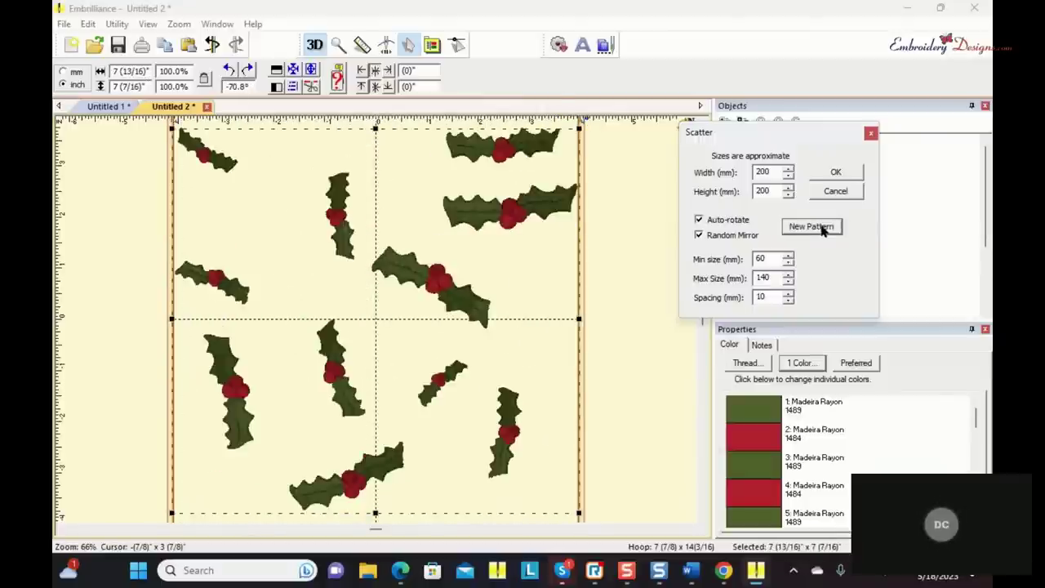
pyautogui.click(823, 232)
pyautogui.click(823, 231)
pyautogui.click(824, 231)
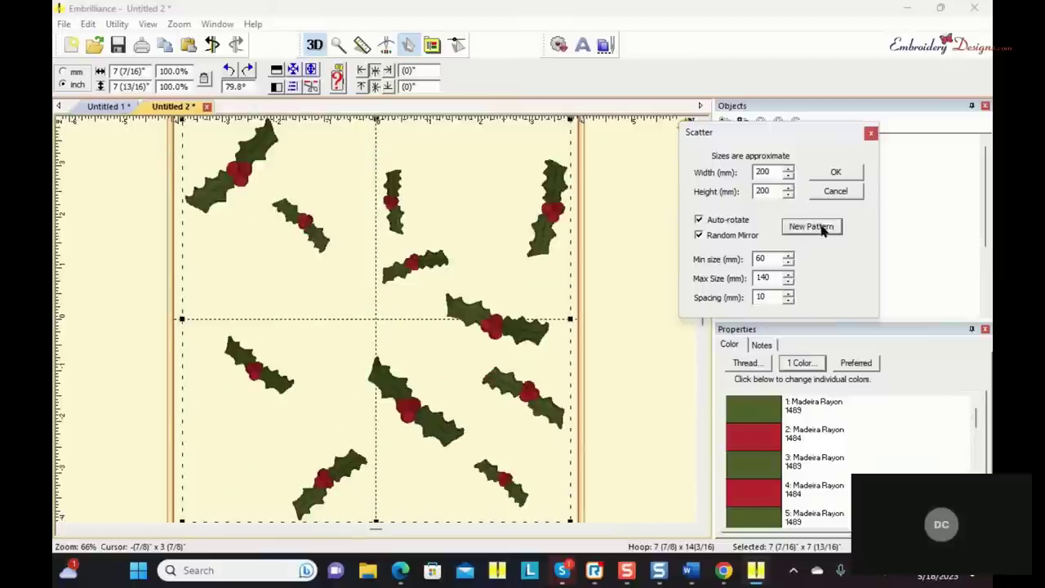
pyautogui.click(871, 132)
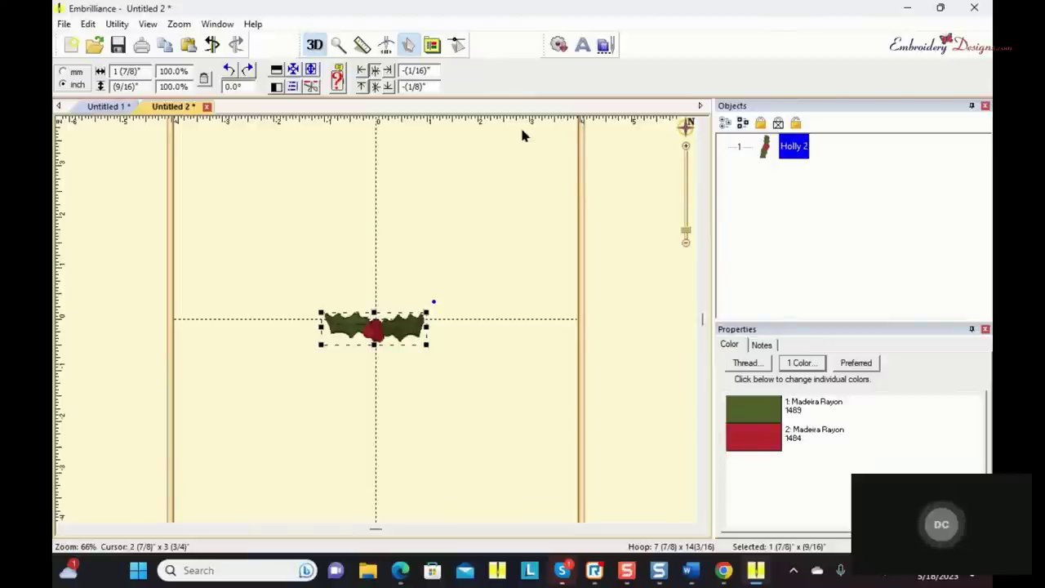
# Step: Bring up the PolyStar thread brand in the Thread / Palette Editor and mark it as Hidden
pyautogui.click(116, 25)
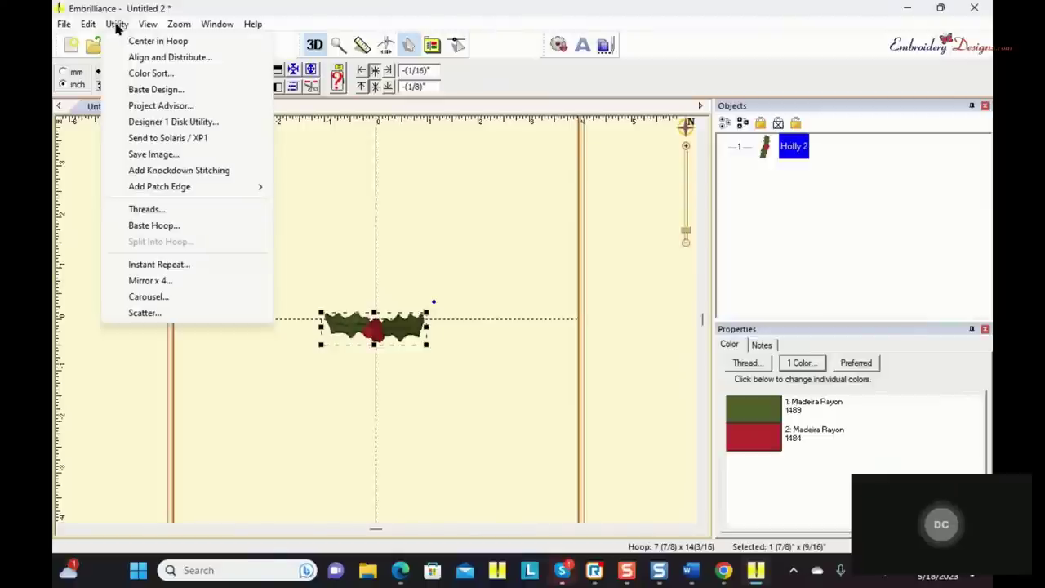
pyautogui.click(138, 209)
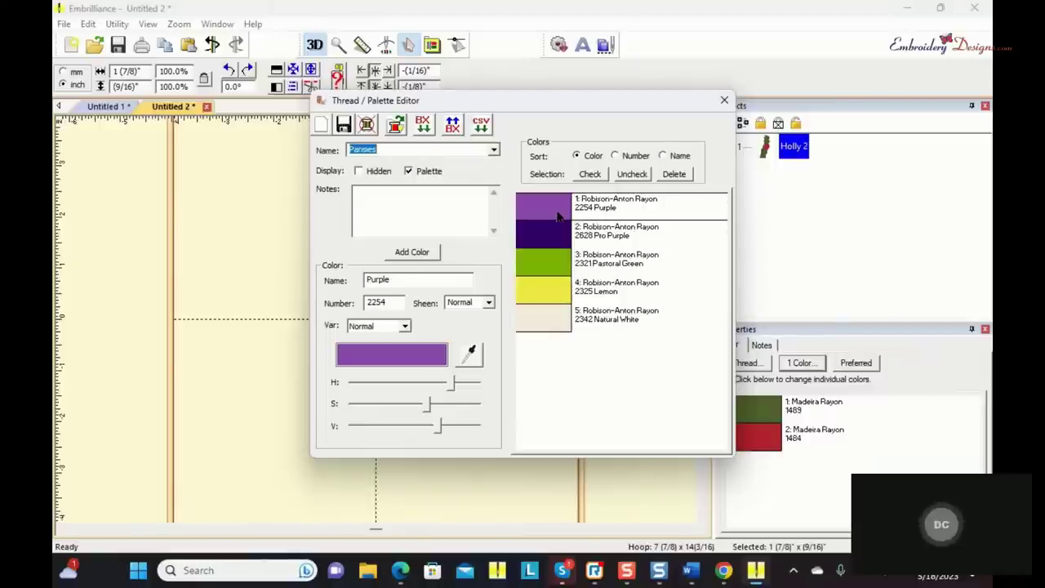
pyautogui.click(494, 151)
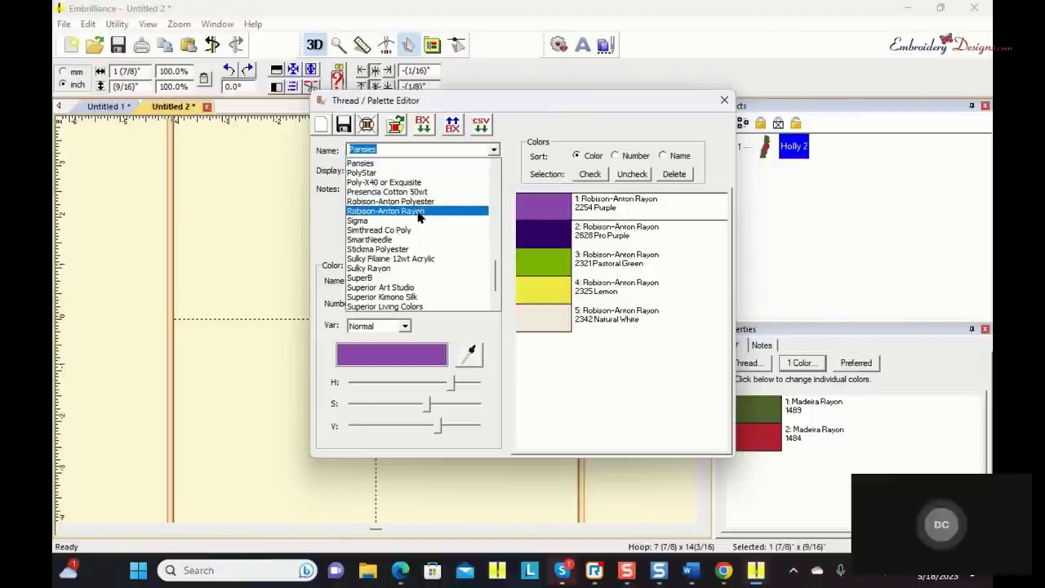
pyautogui.click(380, 174)
pyautogui.click(357, 173)
# Step: Save the changed PolyStar palette while switching to another brand and close the Thread / Palette Editor
pyautogui.click(494, 150)
pyautogui.click(477, 163)
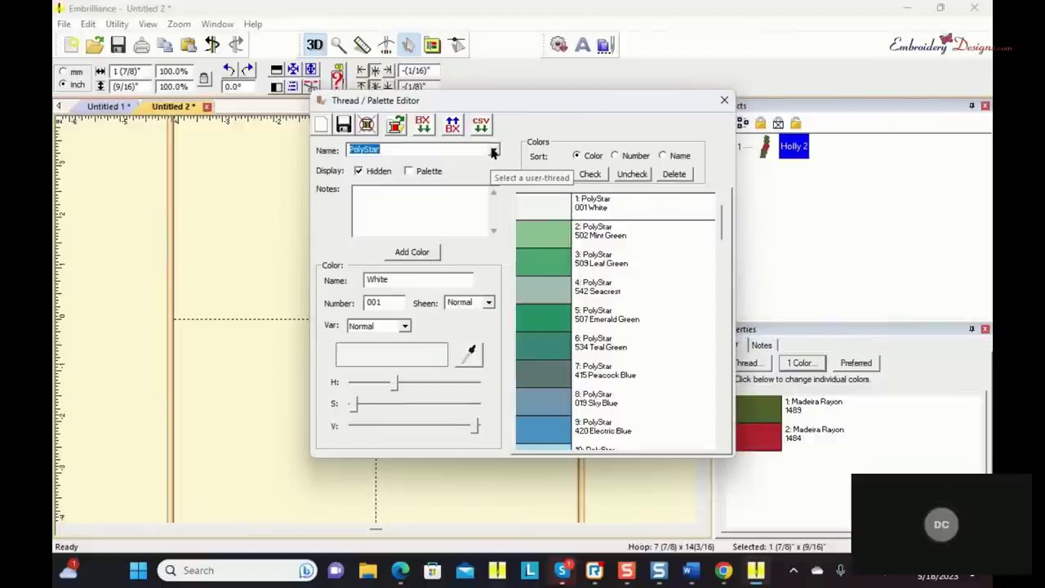
pyautogui.click(493, 151)
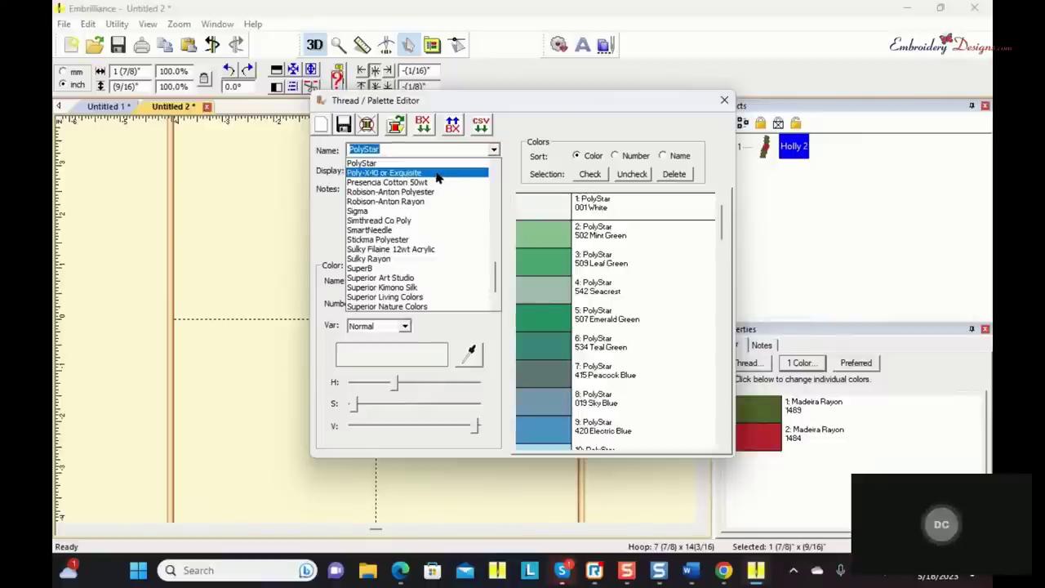
pyautogui.click(435, 177)
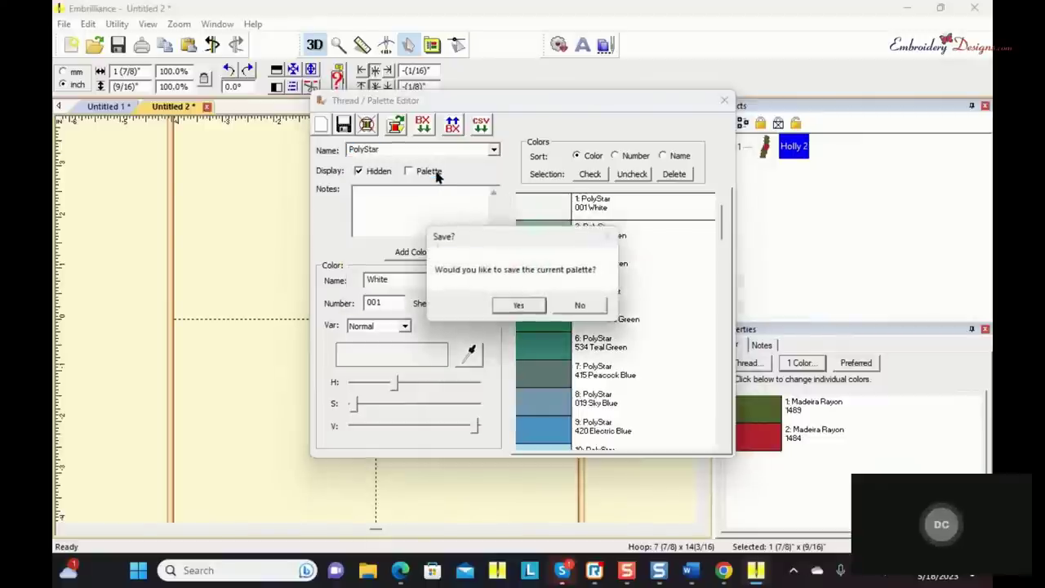
pyautogui.click(510, 306)
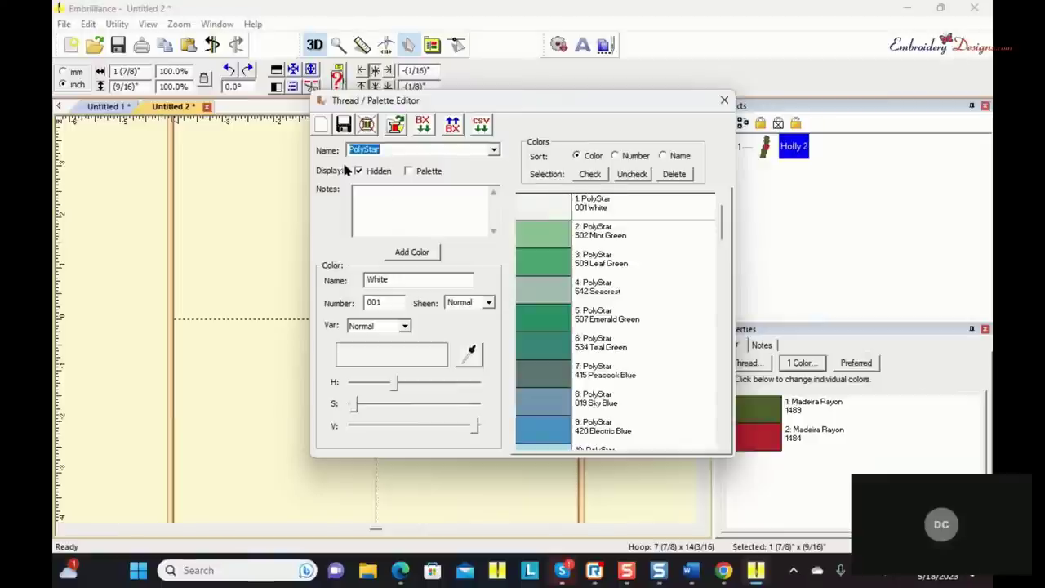
pyautogui.click(725, 100)
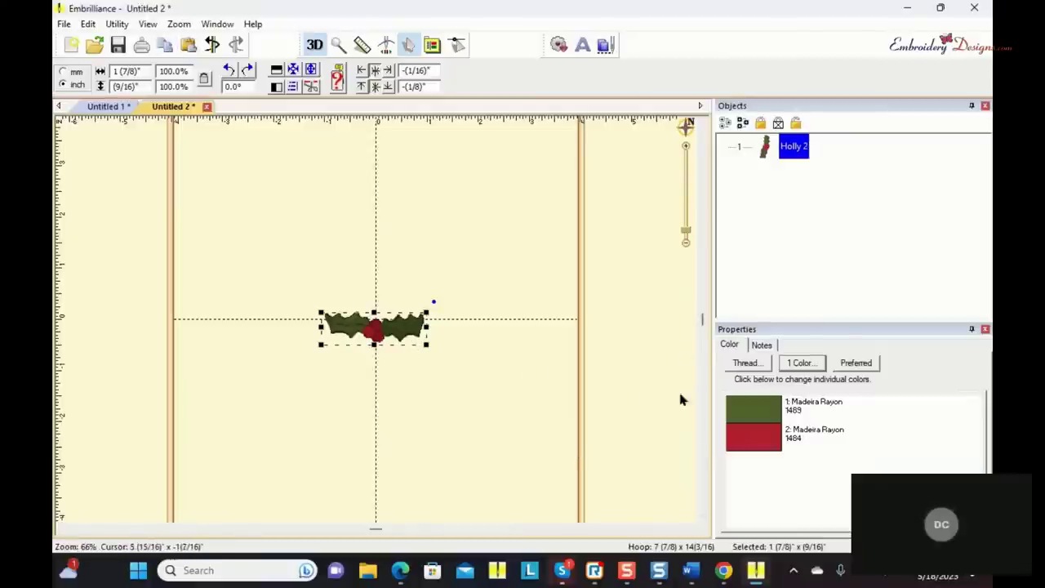
# Step: Convert the holly design's thread colors to the Robison-Anton Rayon brand
pyautogui.click(753, 364)
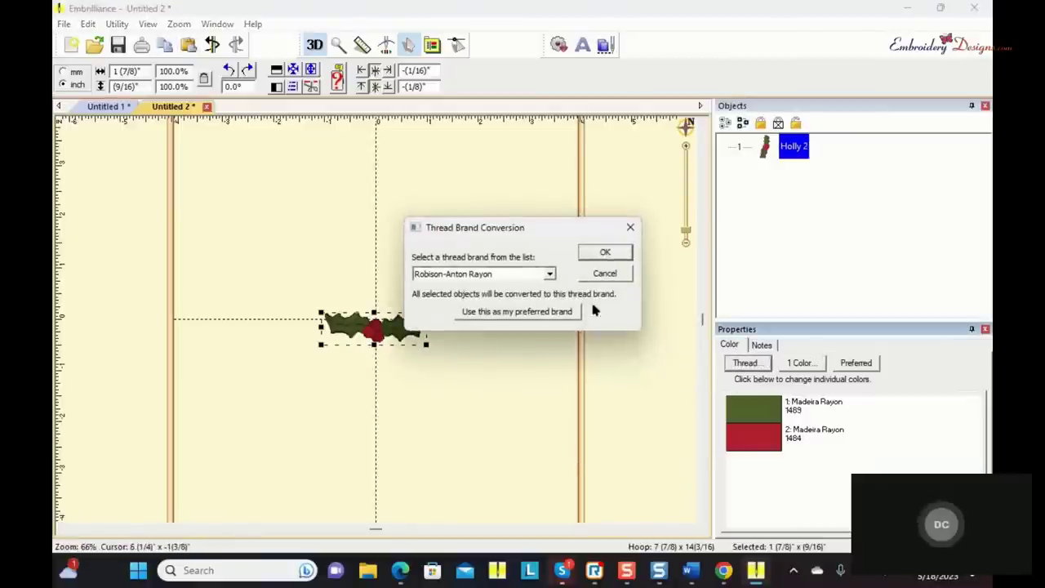
pyautogui.click(550, 275)
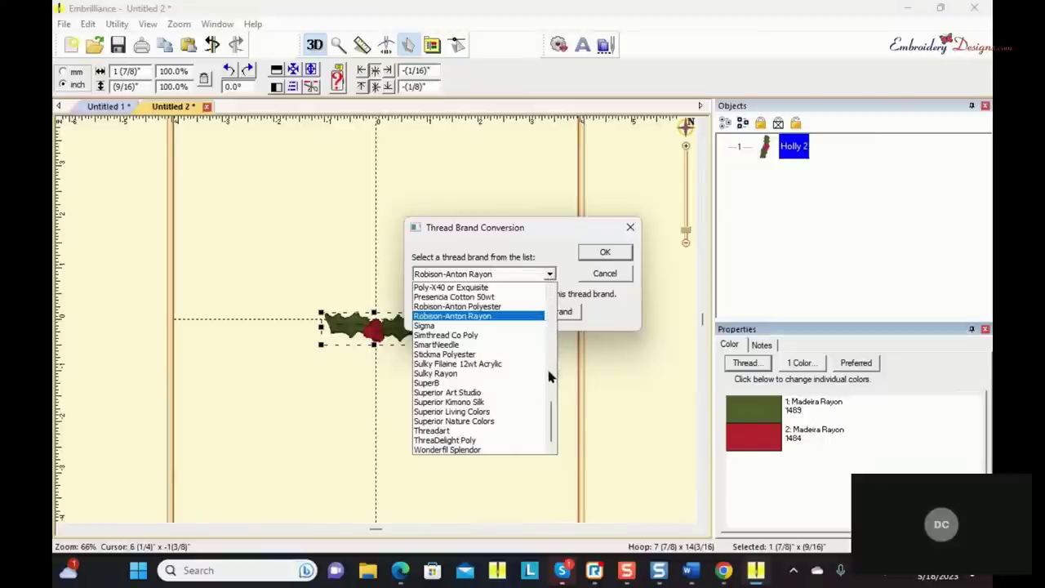
pyautogui.scroll(2, 549, 404)
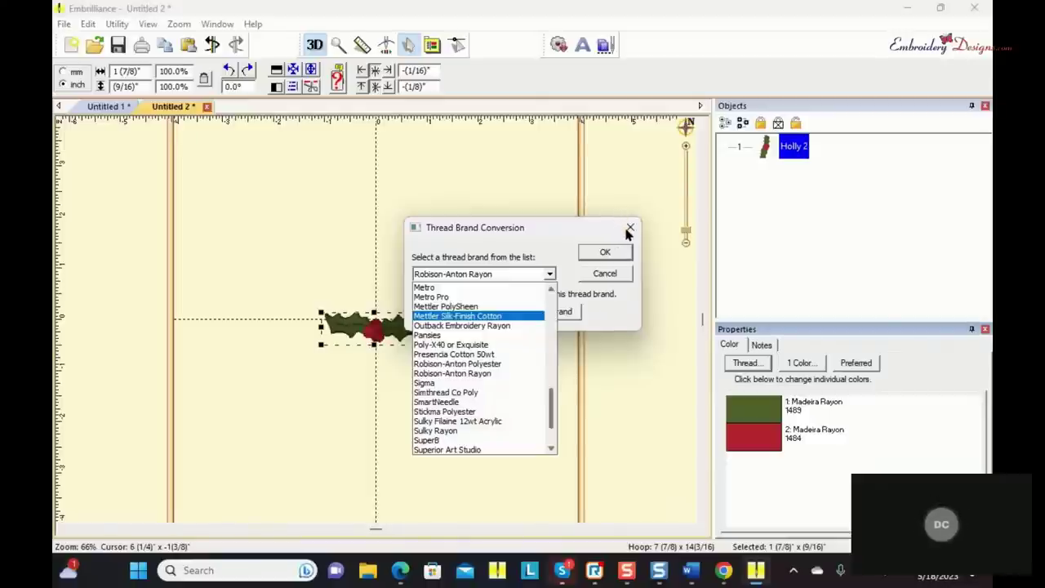
pyautogui.click(618, 254)
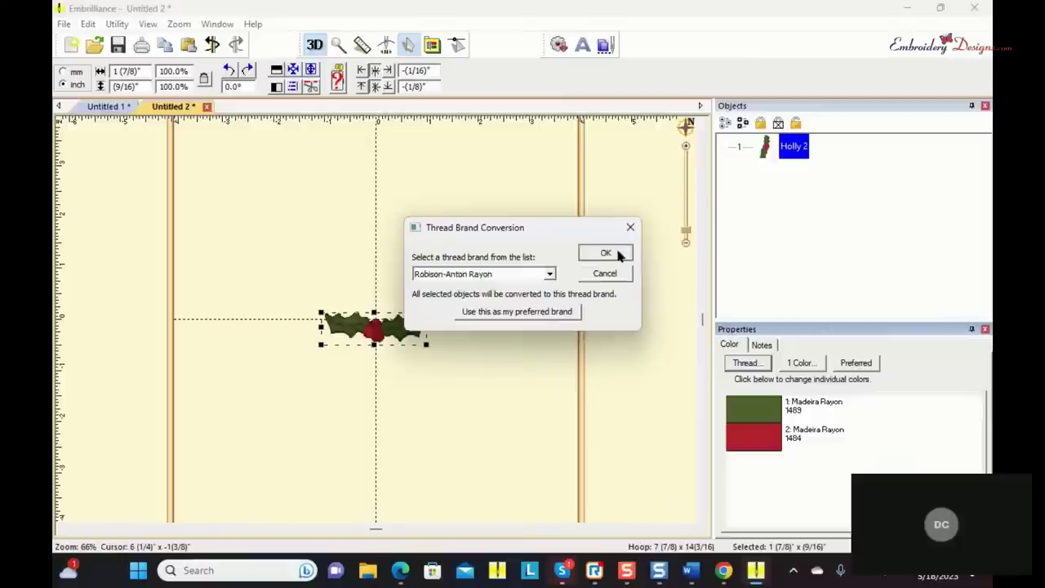
pyautogui.click(618, 254)
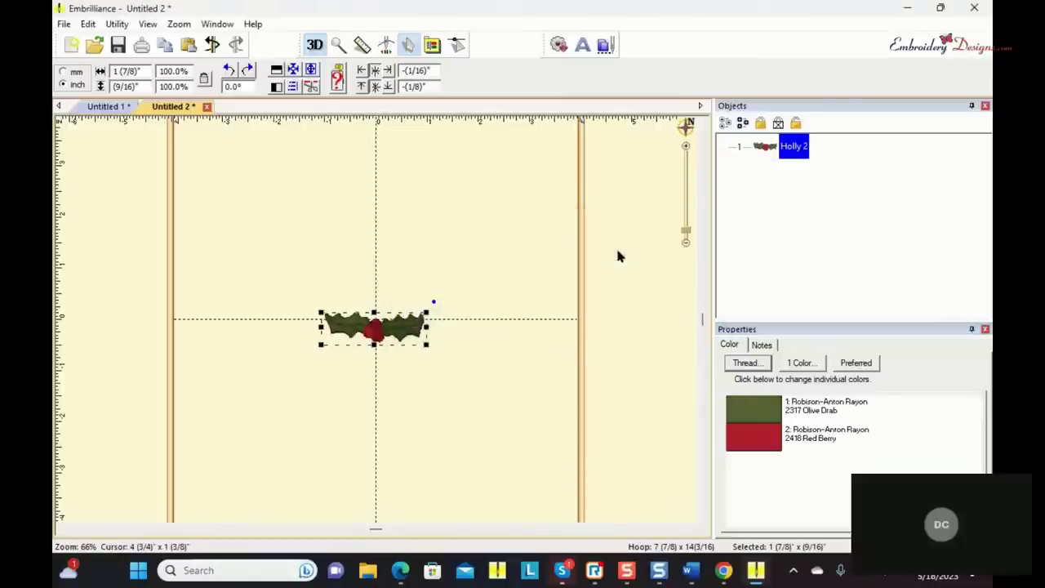
# Step: Add a new color to the Robison-Anton Rayon thread palette and set its variation to Variegated 3
pyautogui.click(117, 25)
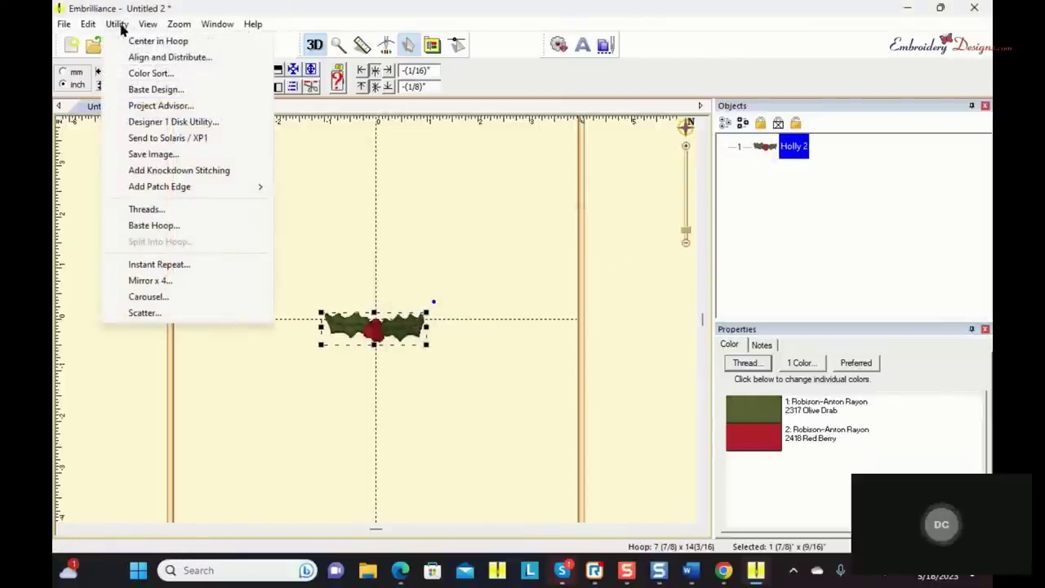
pyautogui.click(144, 210)
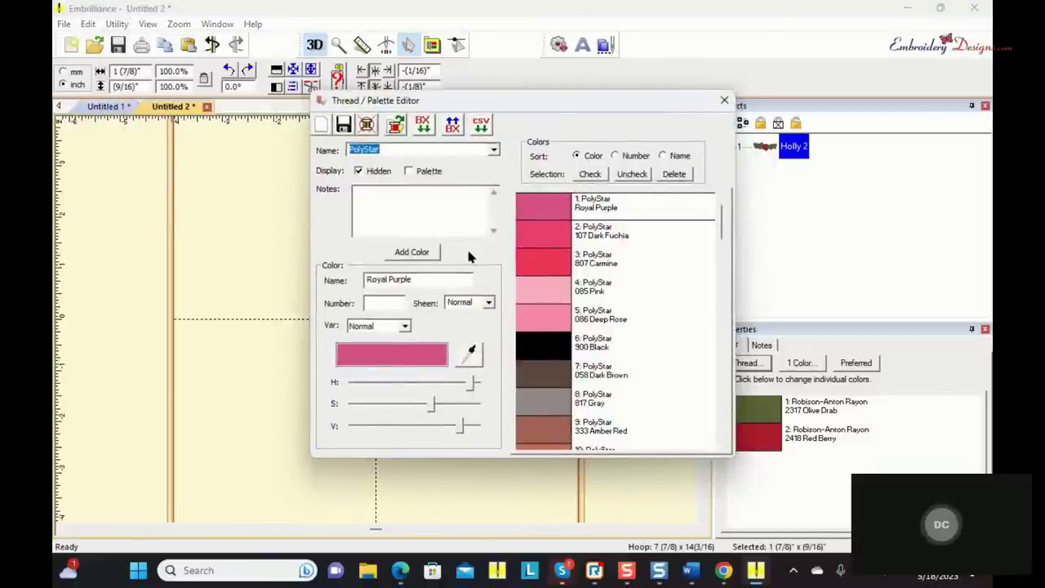
pyautogui.click(492, 151)
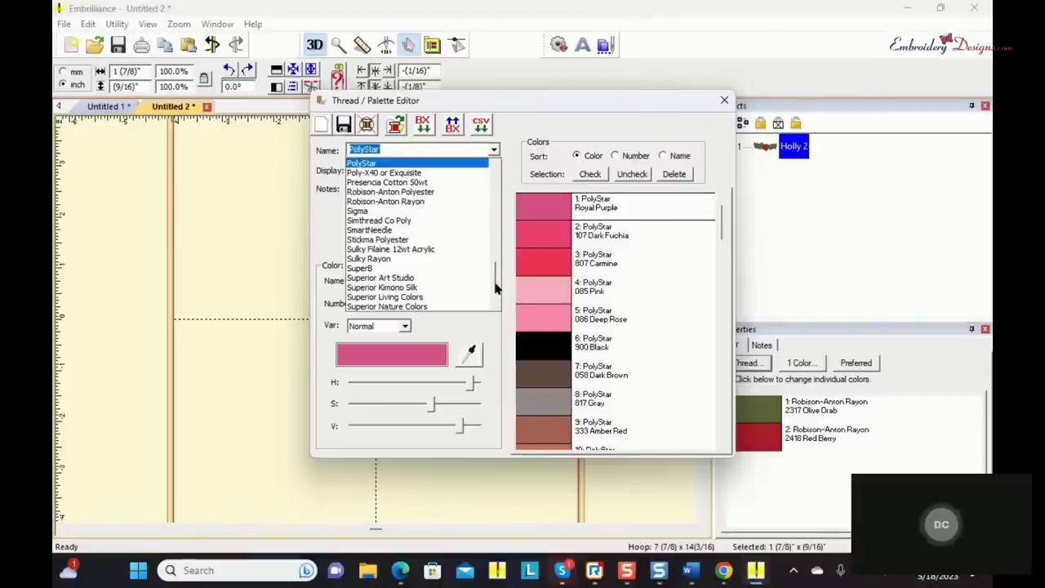
pyautogui.moveTo(496, 279)
pyautogui.mouseDown()
pyautogui.moveTo(498, 292)
pyautogui.moveTo(492, 263)
pyautogui.mouseUp()
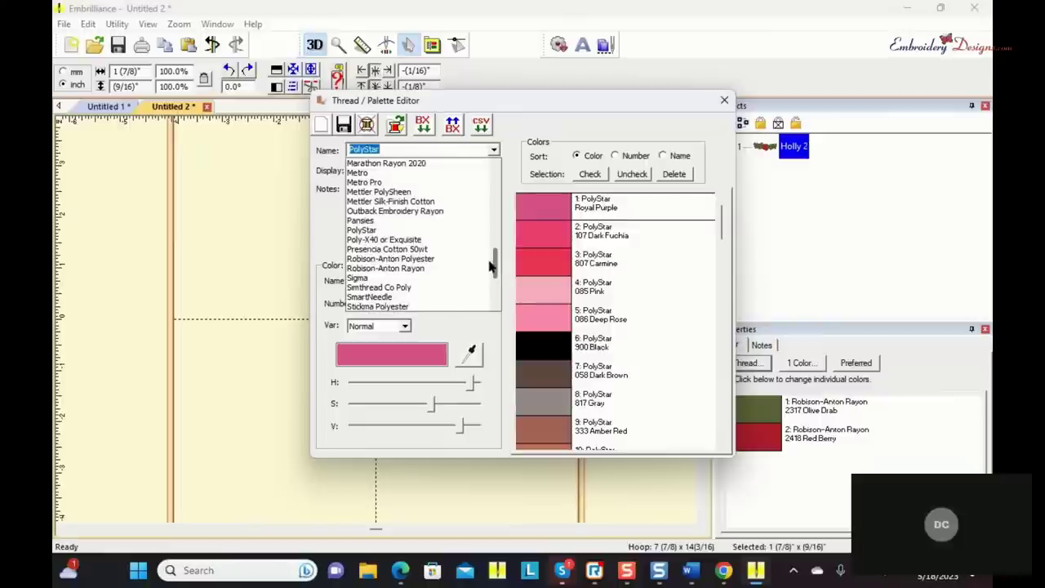
pyautogui.click(438, 270)
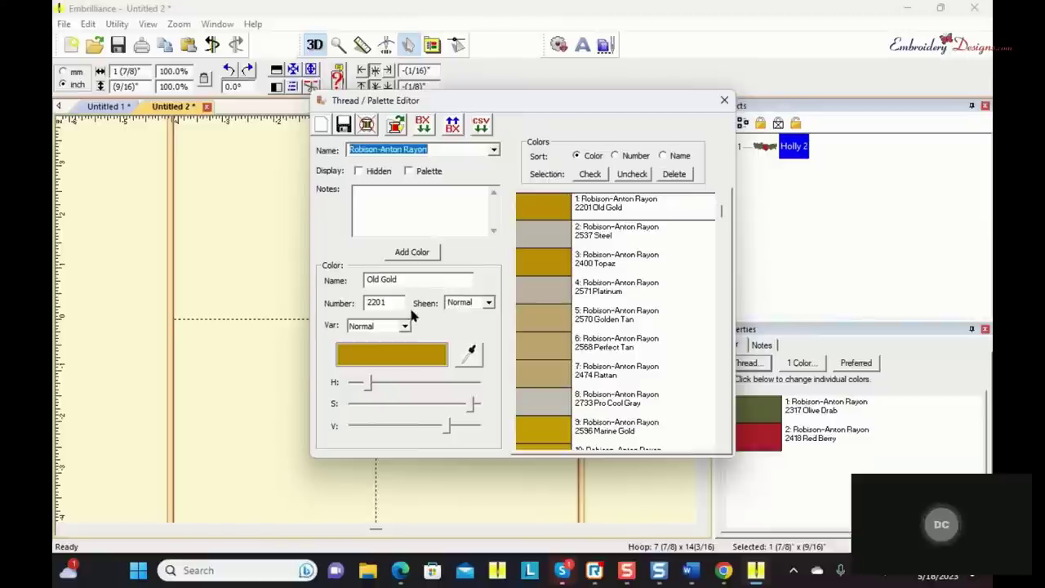
pyautogui.click(412, 253)
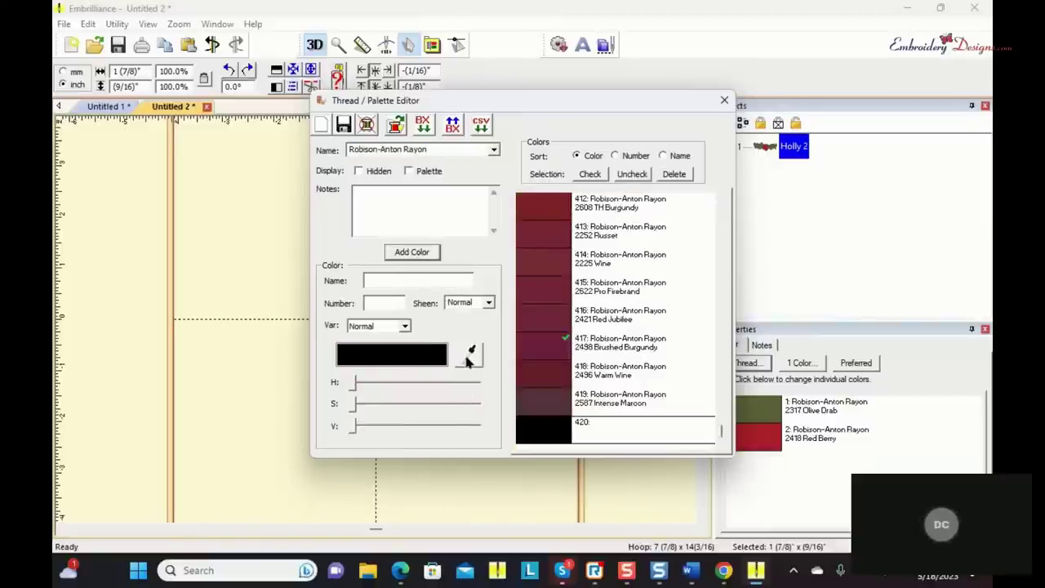
pyautogui.click(406, 325)
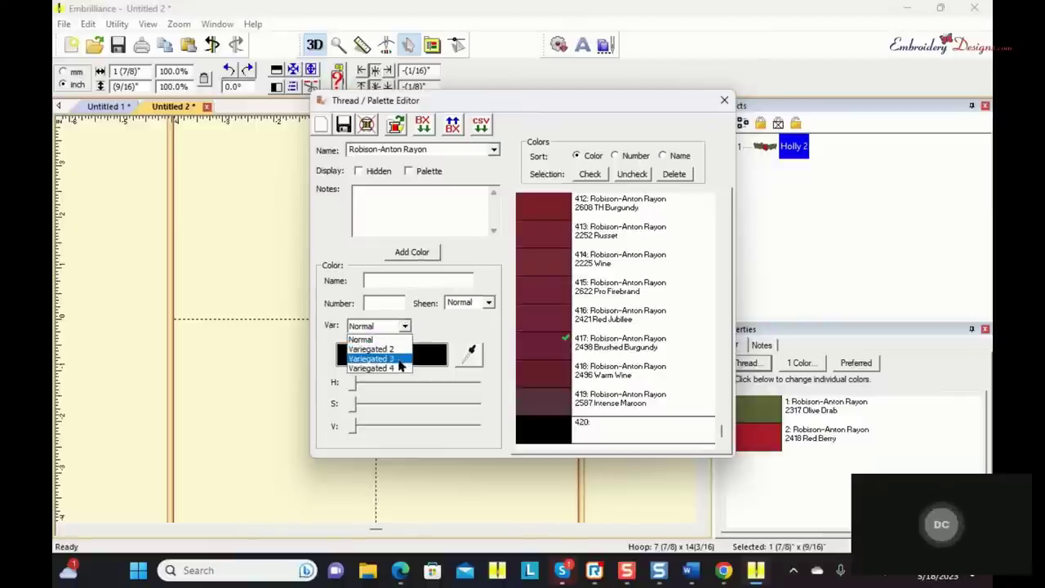
pyautogui.click(399, 358)
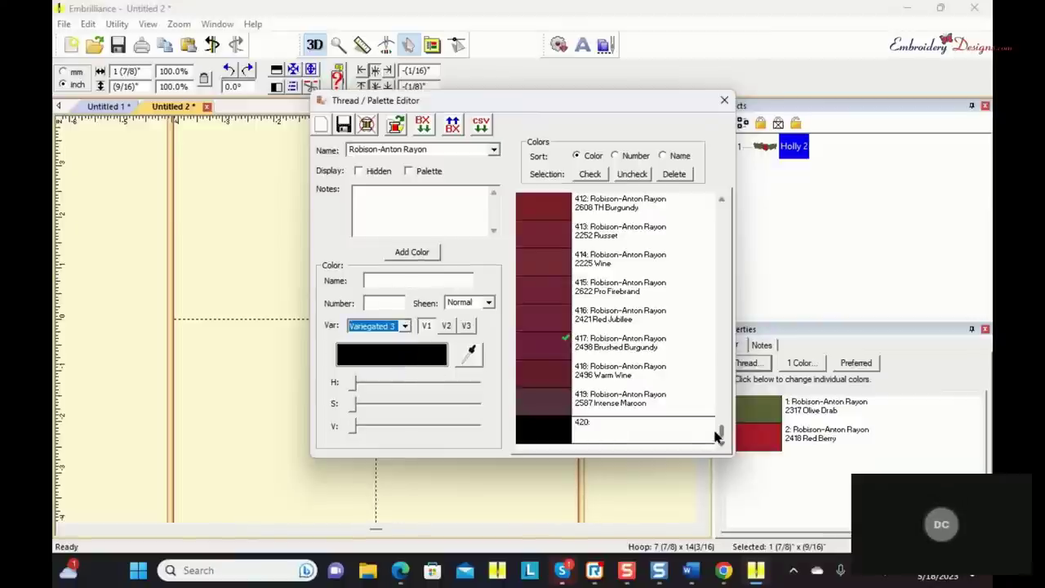
# Step: Sample 2502 Memphis Belle as the first color (V1) of the new variegated thread
pyautogui.moveTo(721, 433); pyautogui.dragTo(709, 406)
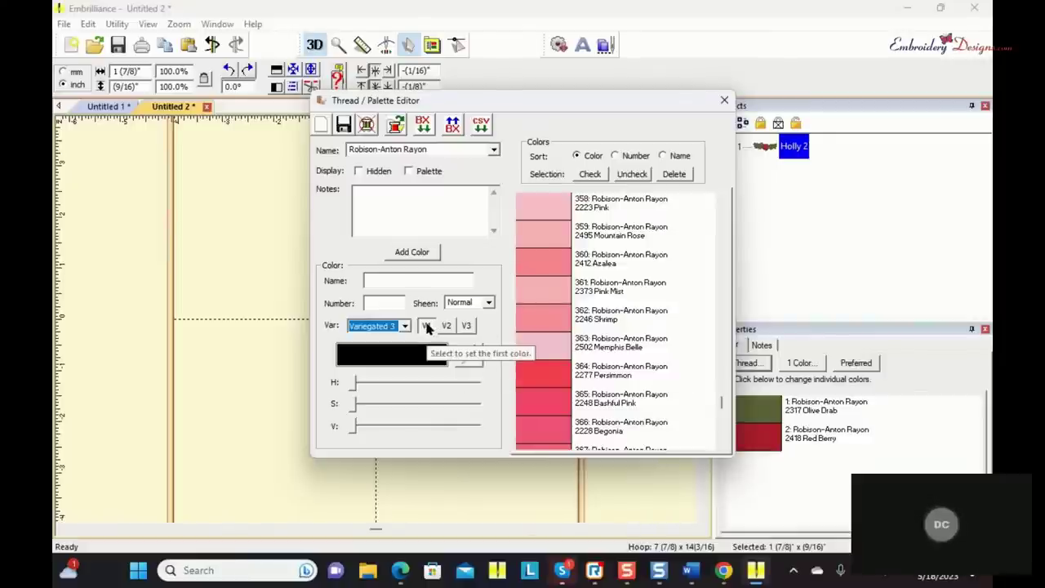
pyautogui.click(473, 356)
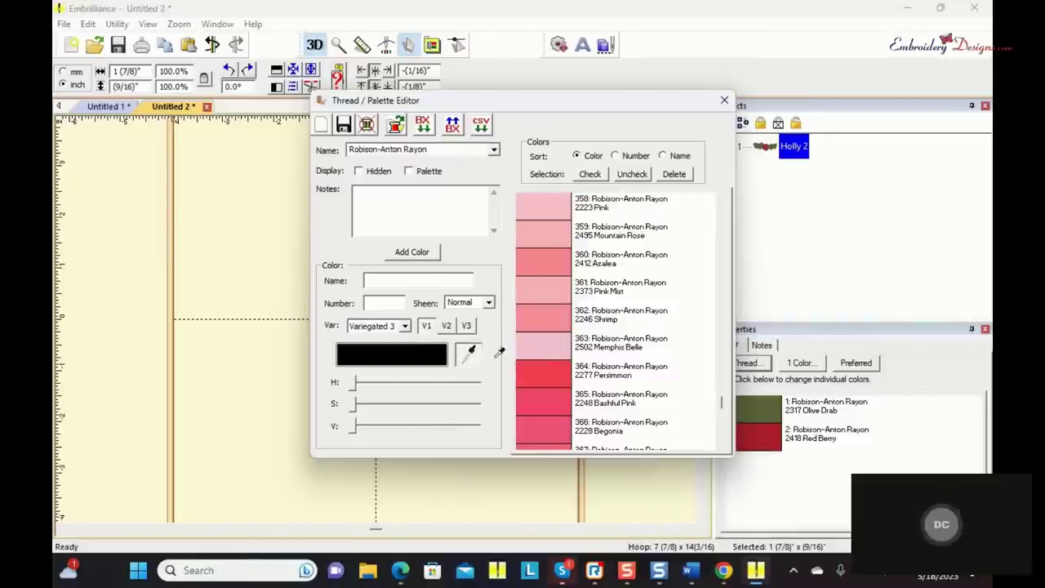
pyautogui.click(540, 353)
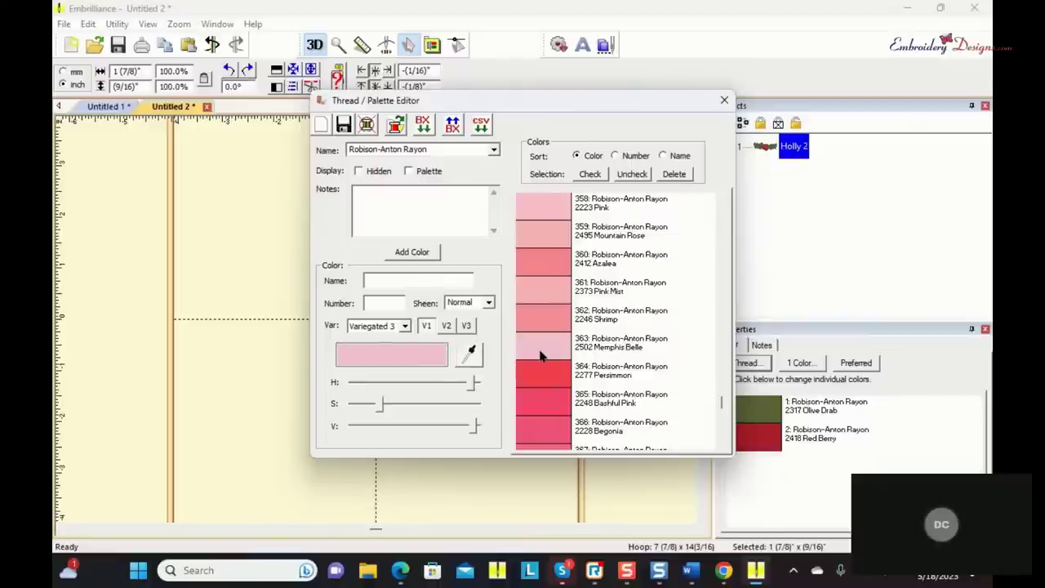
# Step: Sample 2373 Pink Mist as the second color (V2) of the new variegated thread
pyautogui.click(446, 326)
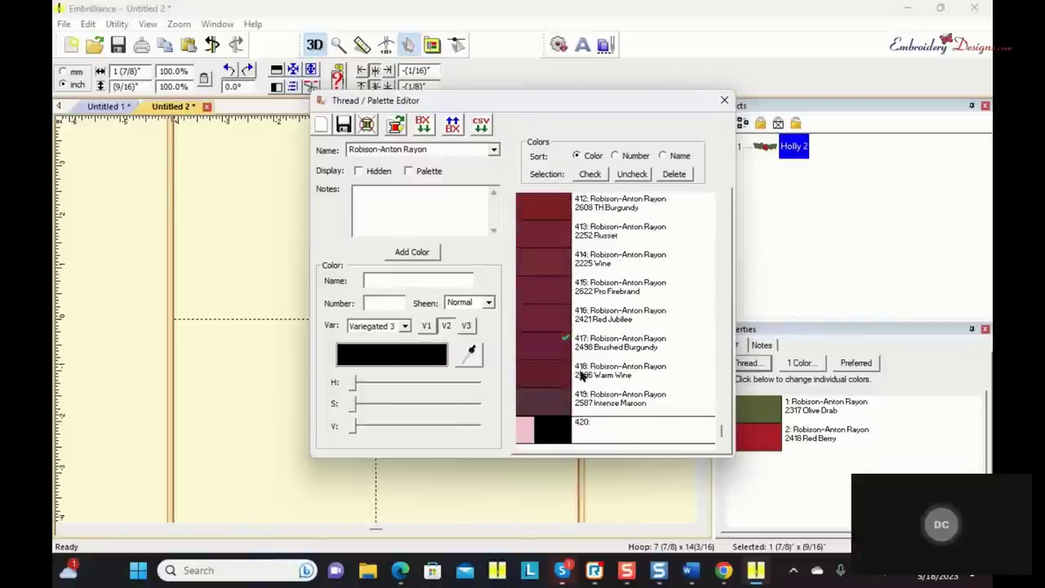
pyautogui.scroll(15, 706, 404)
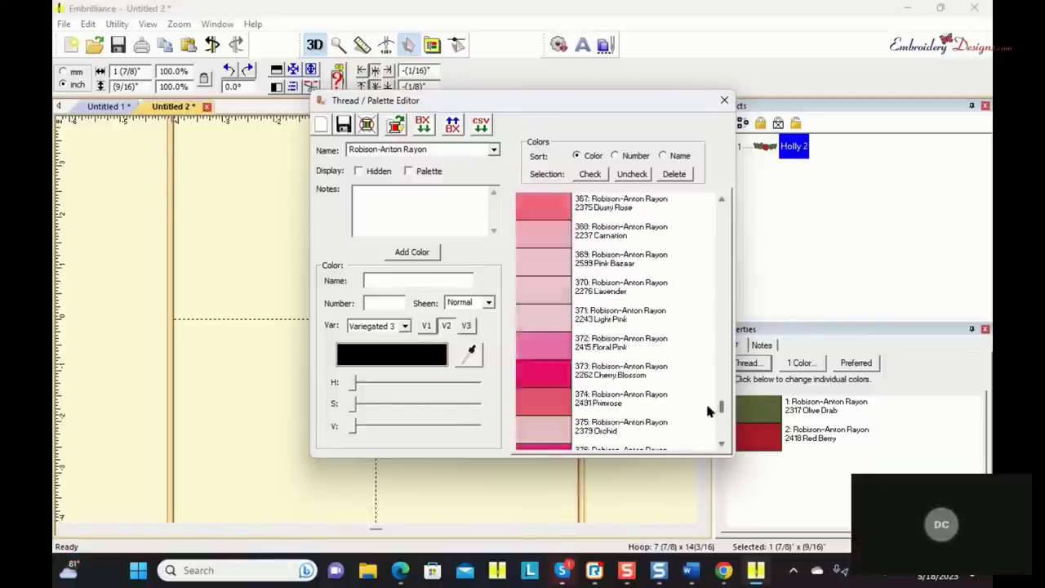
pyautogui.scroll(2, 707, 400)
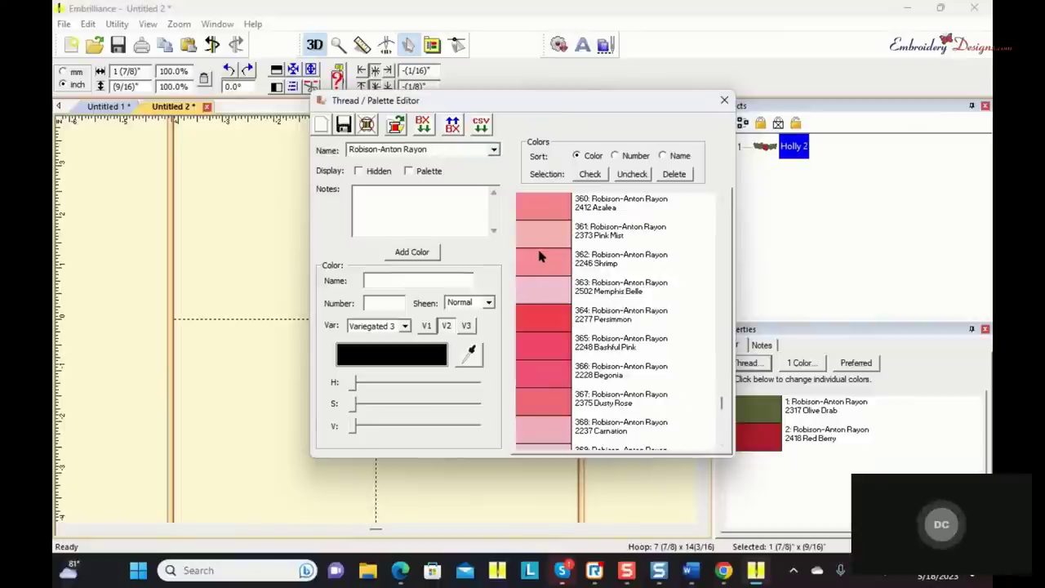
pyautogui.click(471, 353)
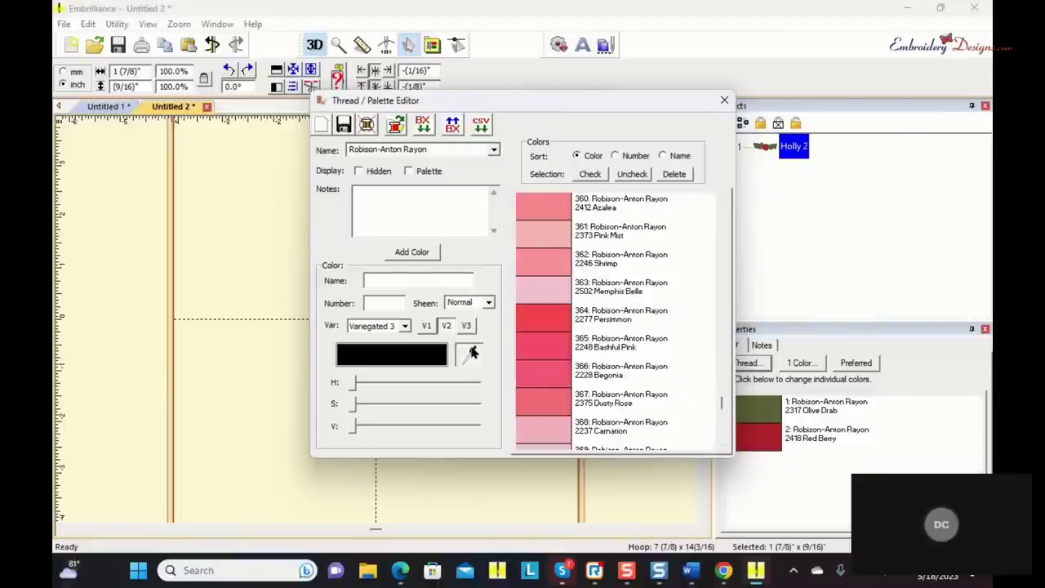
pyautogui.click(549, 232)
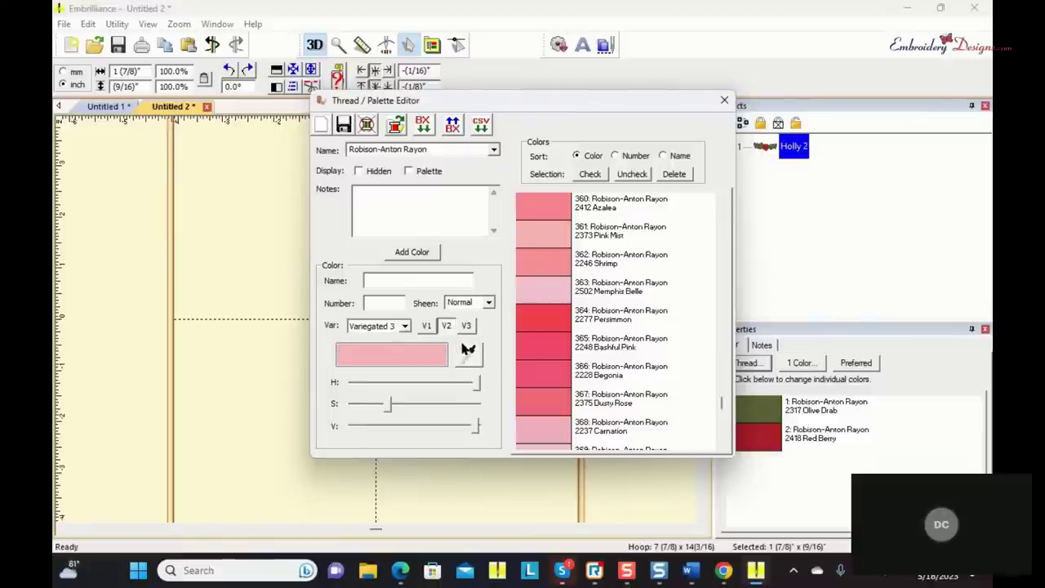
# Step: Sample 2293 Rose as the third color (V3) of the new variegated thread
pyautogui.click(466, 328)
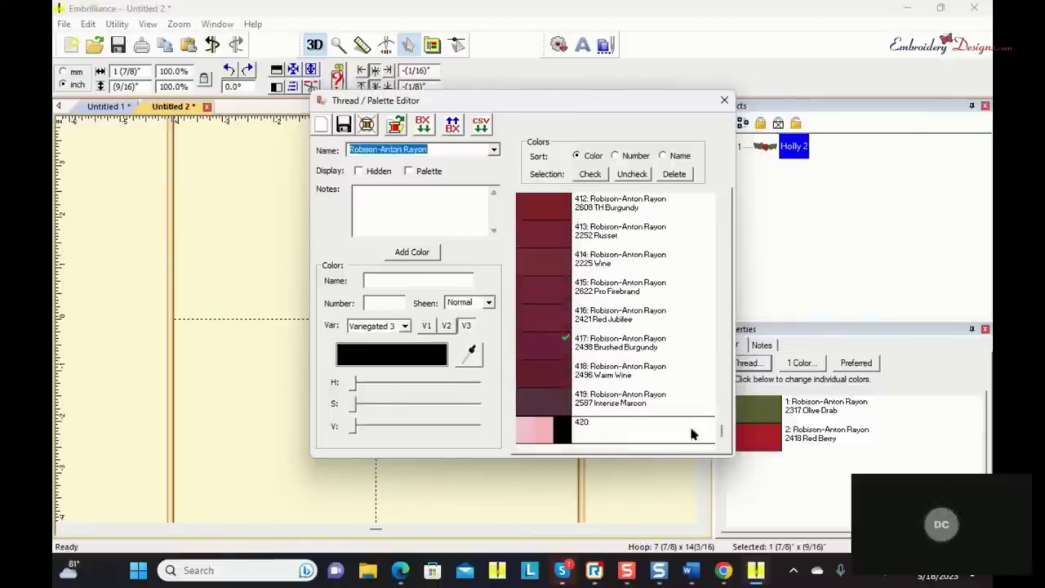
pyautogui.moveTo(721, 433); pyautogui.dragTo(712, 401)
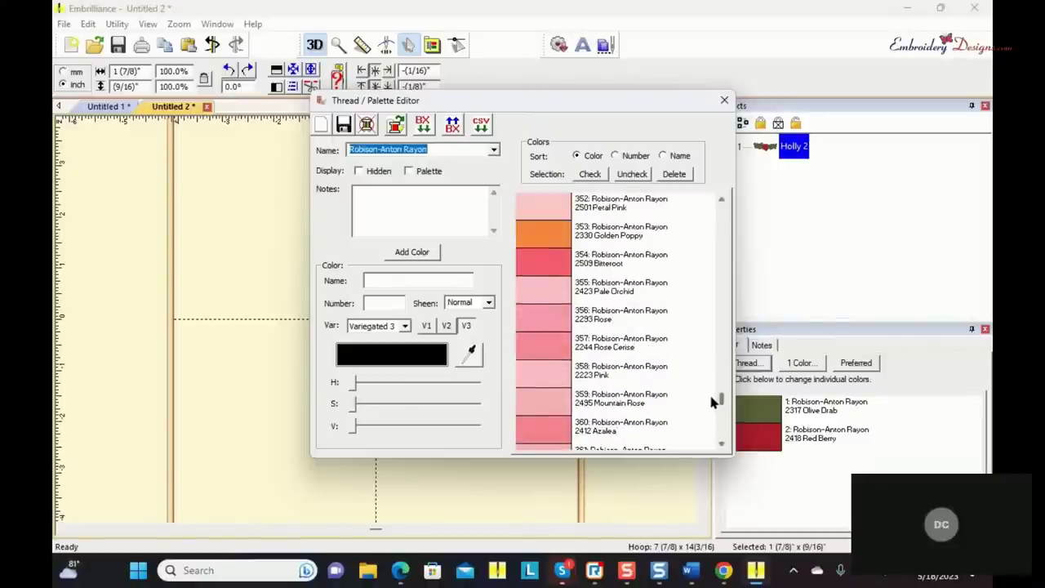
pyautogui.click(471, 357)
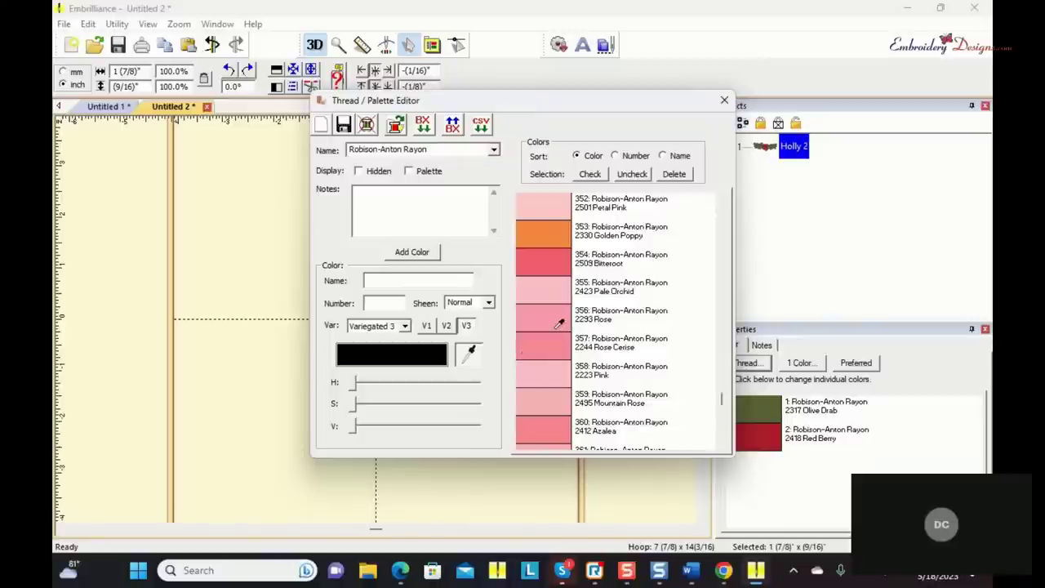
pyautogui.click(556, 319)
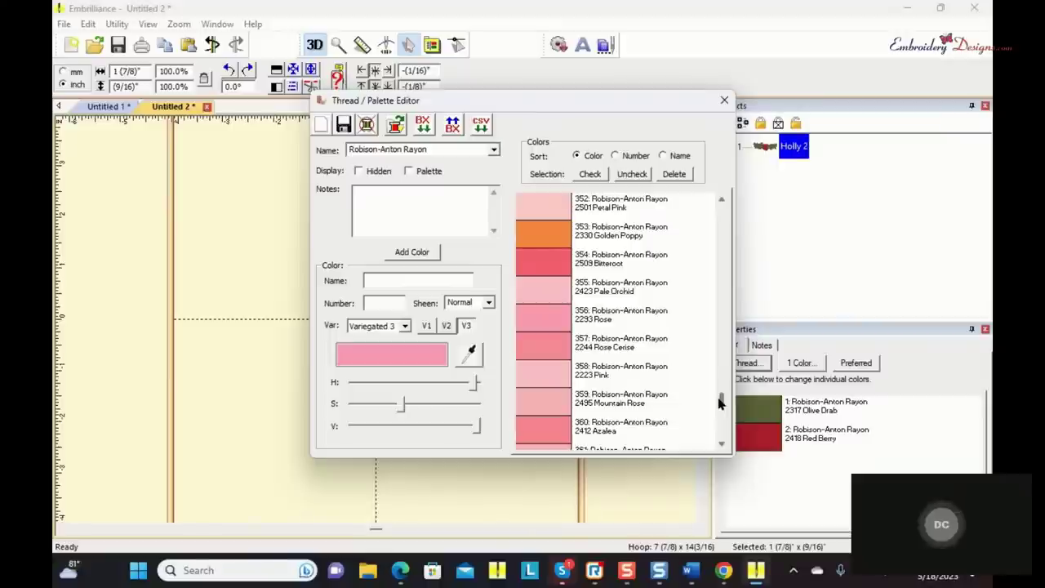
# Step: Check the finished three-color thread in the Robison-Anton Rayon list, close the palette editor and save the palette
pyautogui.moveTo(721, 402); pyautogui.dragTo(729, 438)
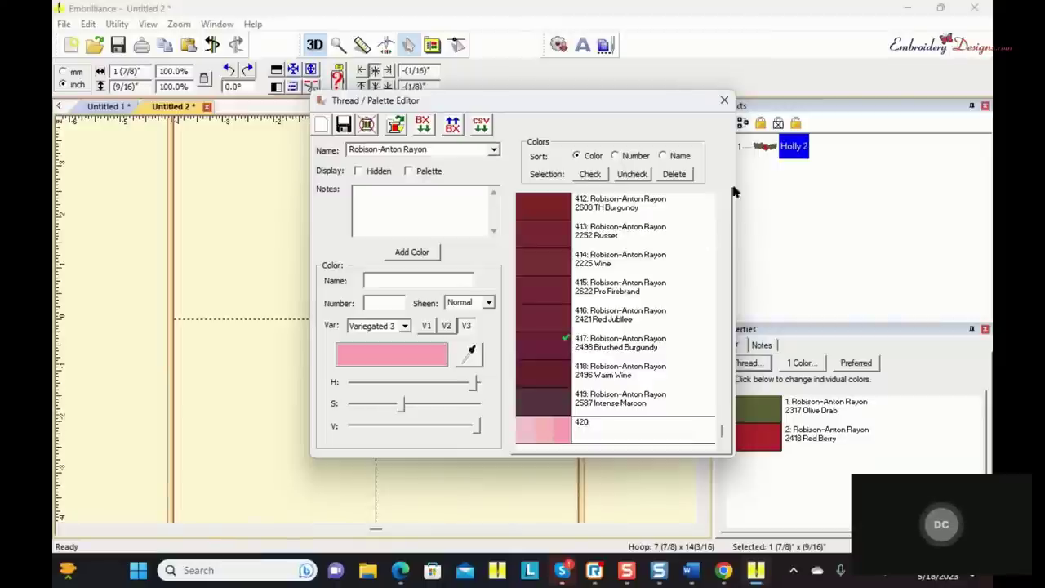
pyautogui.click(724, 101)
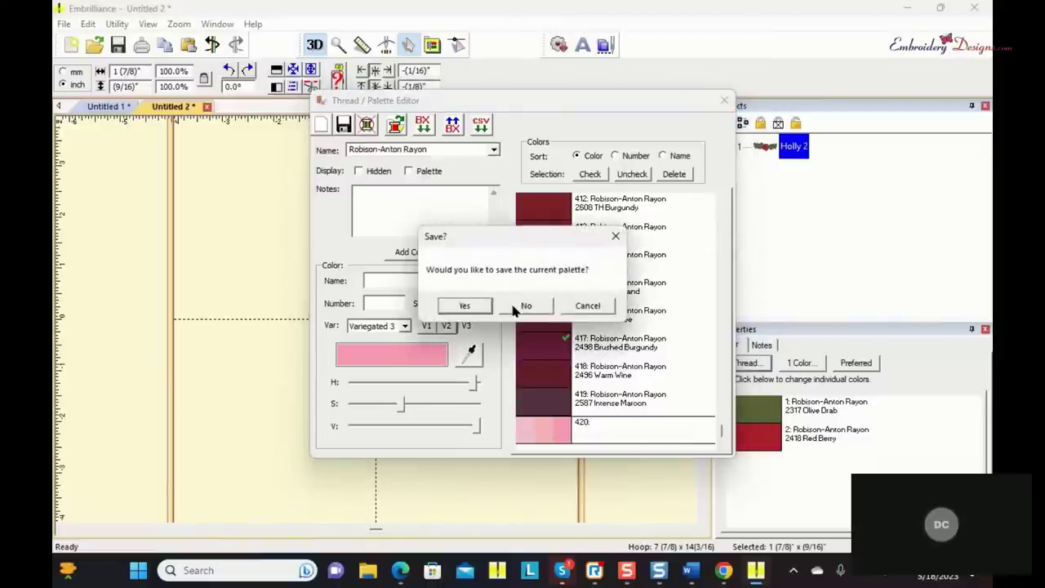
pyautogui.click(481, 307)
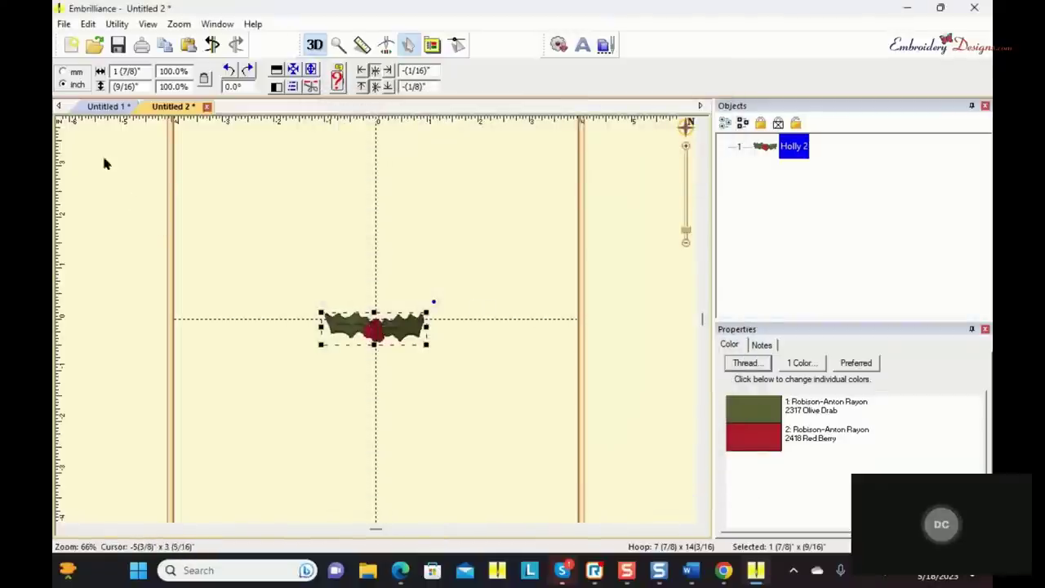
# Step: Start a new design and add ABC lettering in the London #1 2 inch Stitchtopia font
pyautogui.click(72, 45)
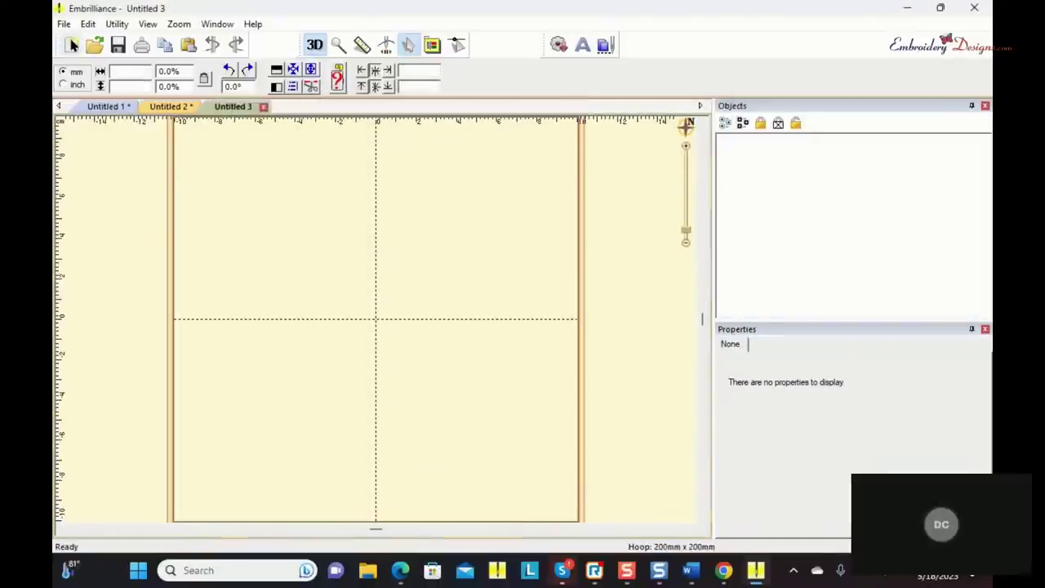
pyautogui.click(583, 45)
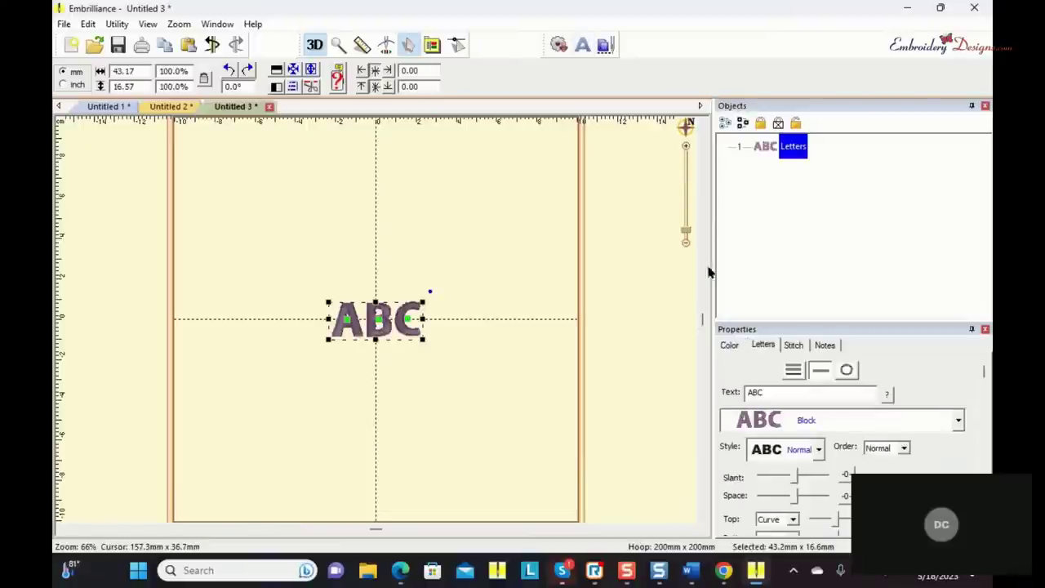
pyautogui.click(959, 421)
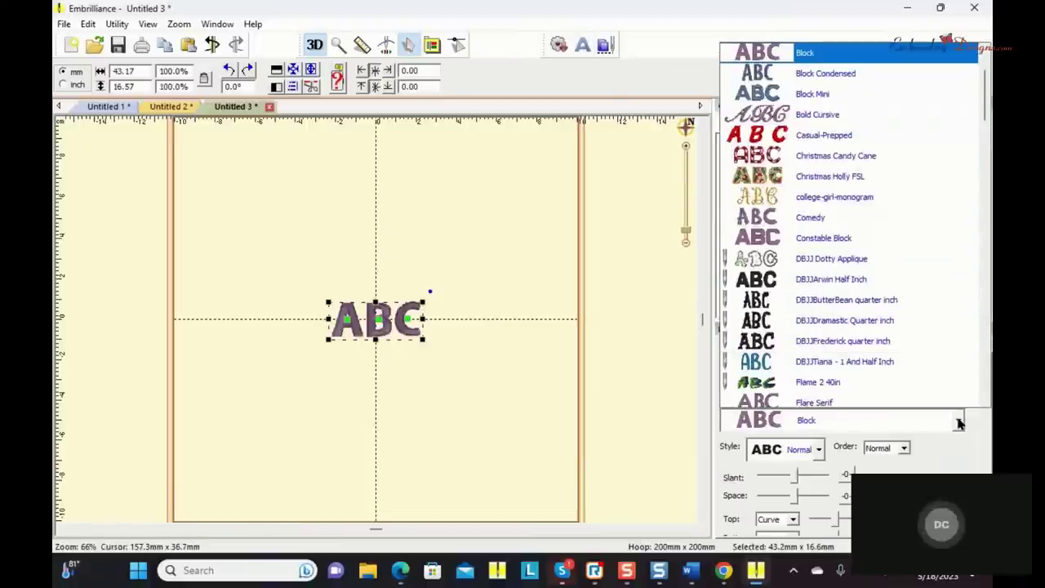
pyautogui.scroll(-8, 952, 401)
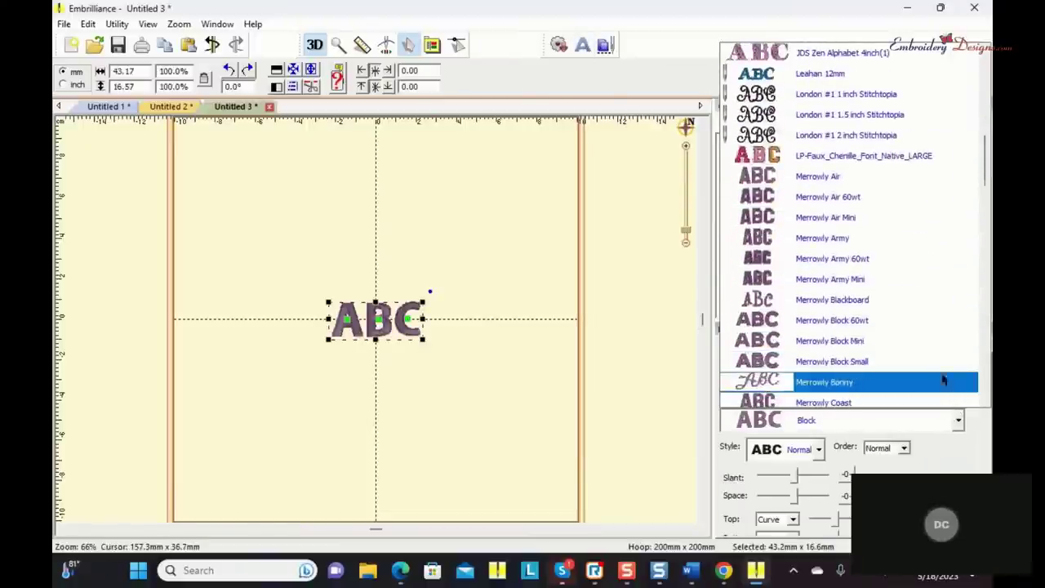
pyautogui.click(890, 135)
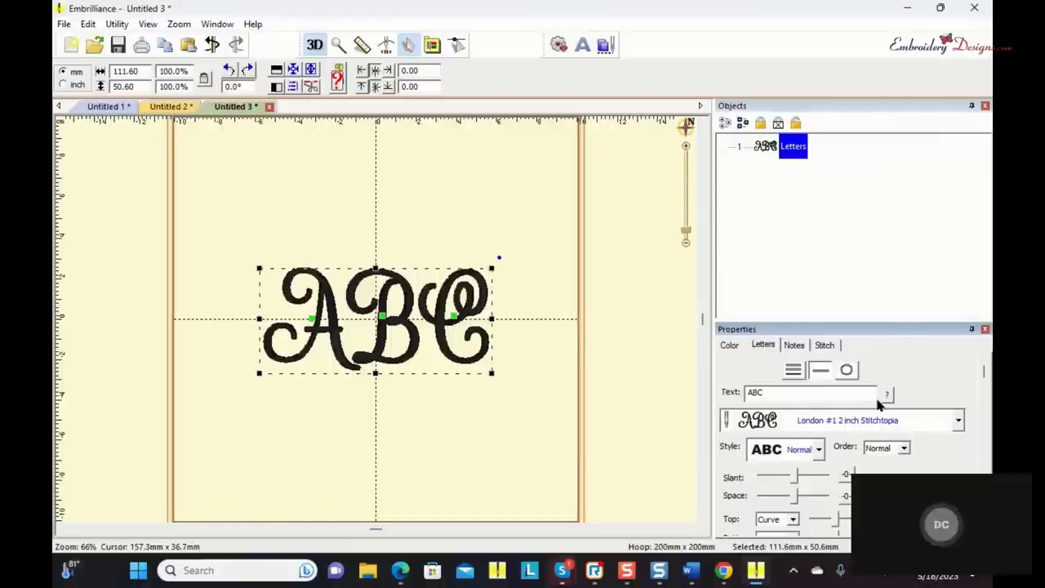
# Step: Recolor the ABC lettering with the custom pink variegated thread, entry 420 of the Robison-Anton Rayon brand
pyautogui.click(730, 346)
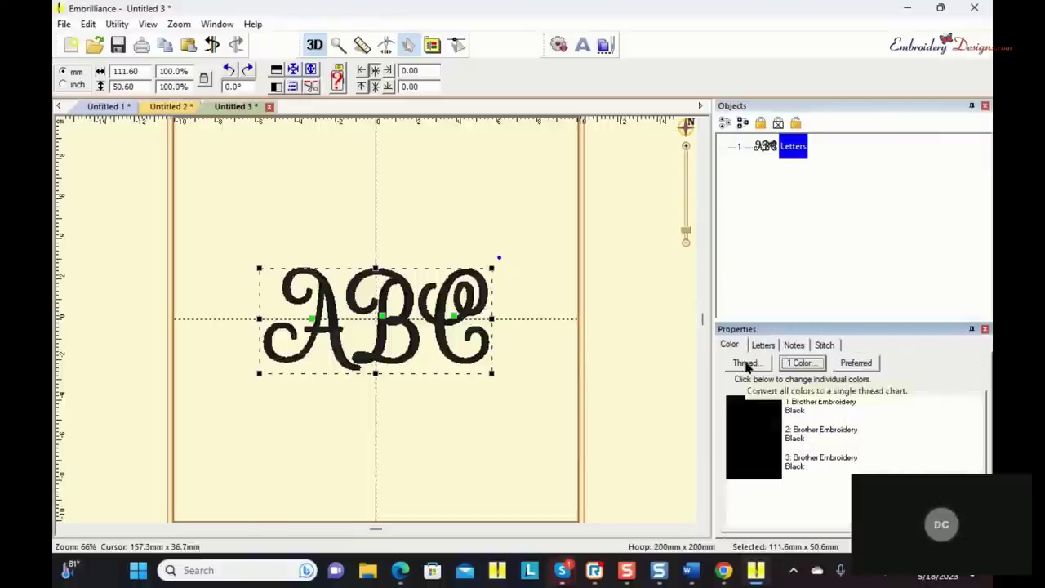
pyautogui.click(745, 364)
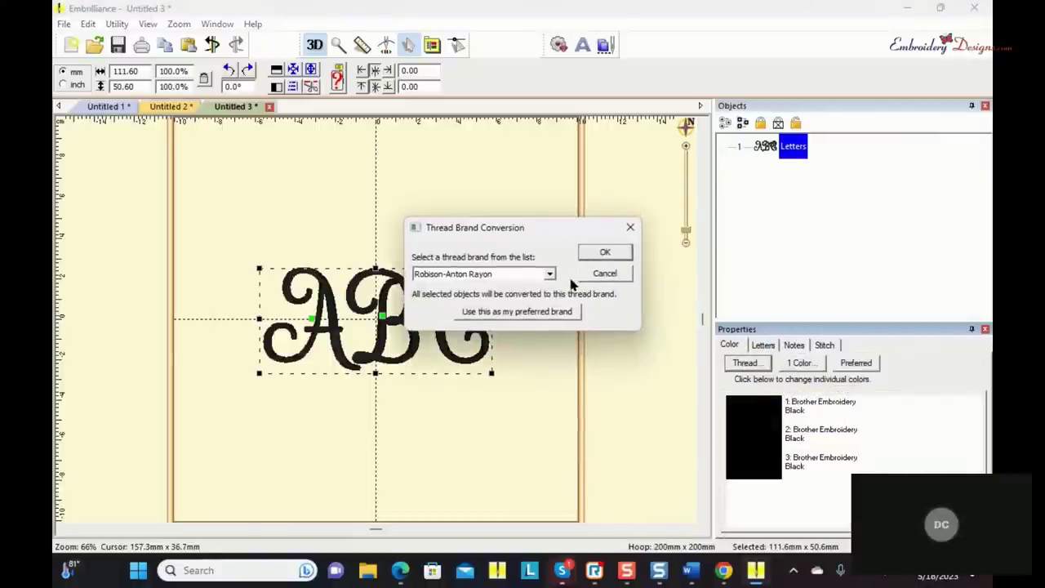
pyautogui.click(630, 227)
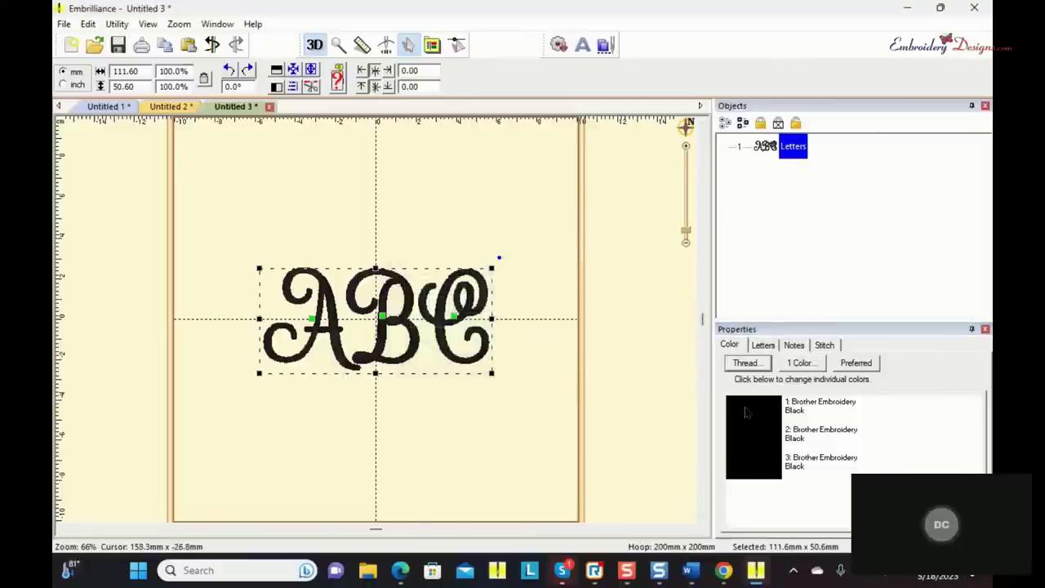
pyautogui.doubleClick(745, 413)
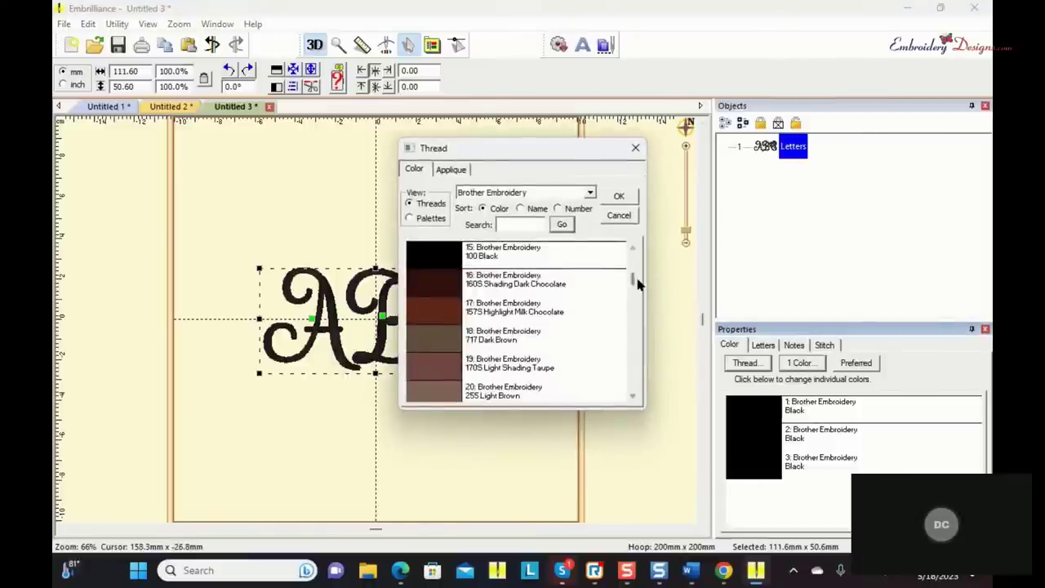
pyautogui.moveTo(635, 282); pyautogui.dragTo(645, 387)
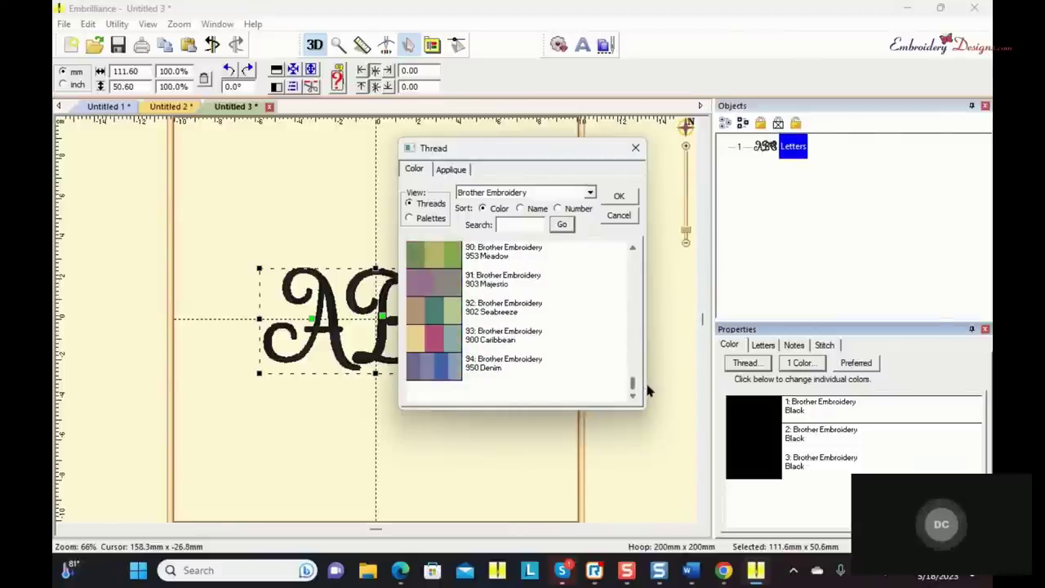
pyautogui.click(591, 194)
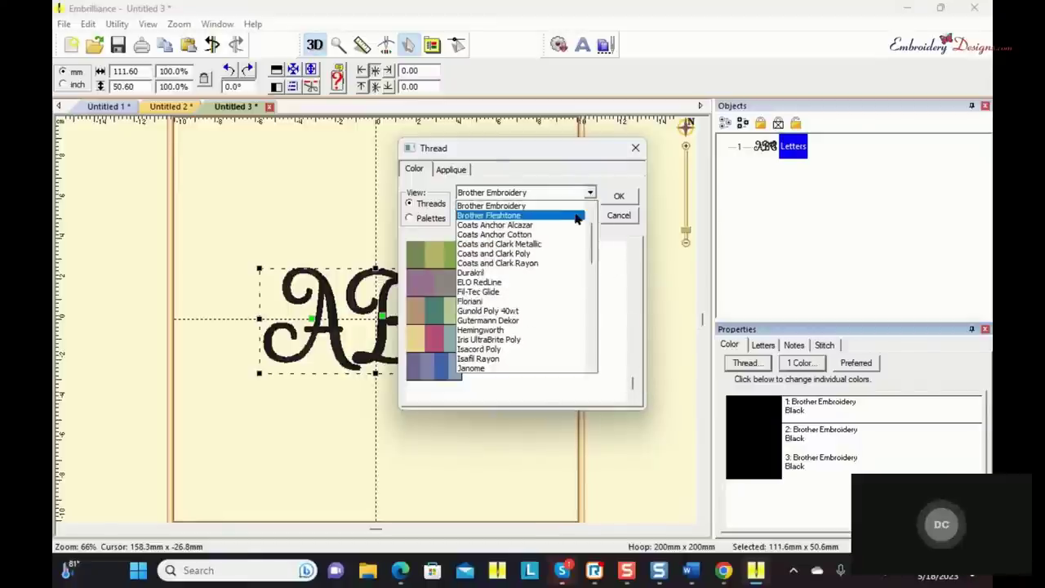
pyautogui.moveTo(592, 238); pyautogui.dragTo(599, 314)
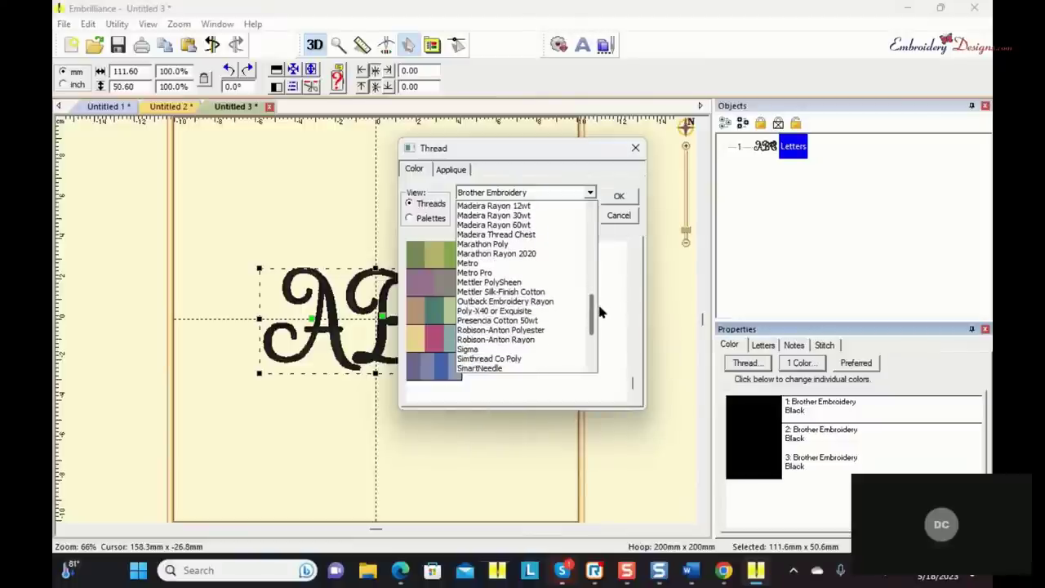
pyautogui.click(543, 341)
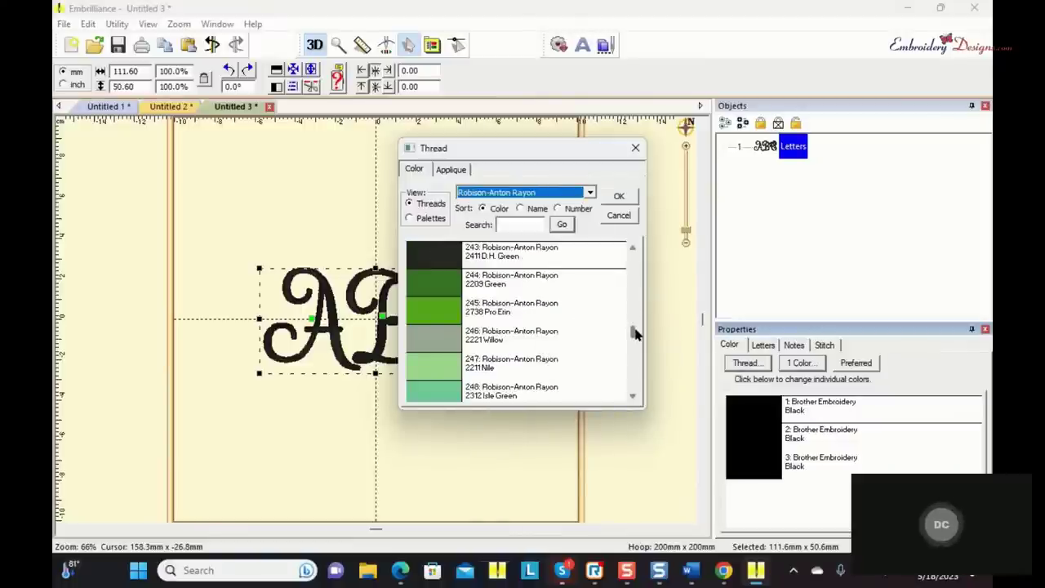
pyautogui.moveTo(636, 333); pyautogui.dragTo(641, 392)
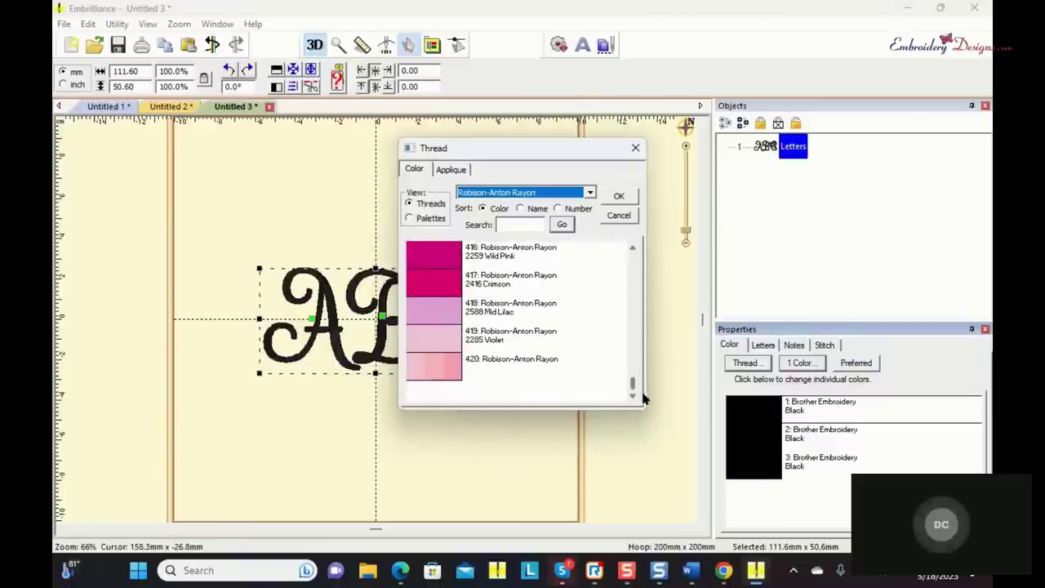
pyautogui.click(448, 367)
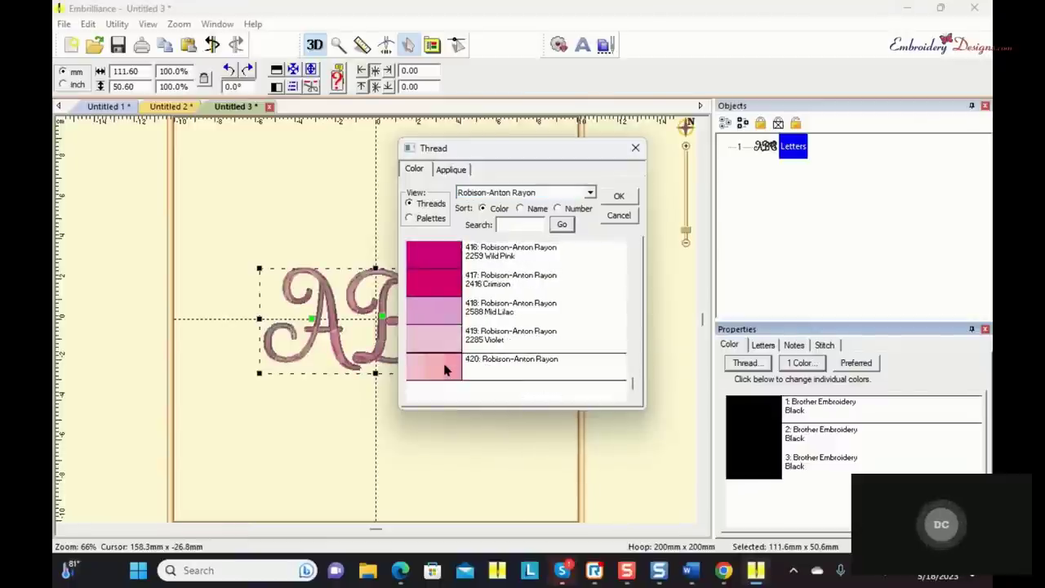
pyautogui.click(619, 196)
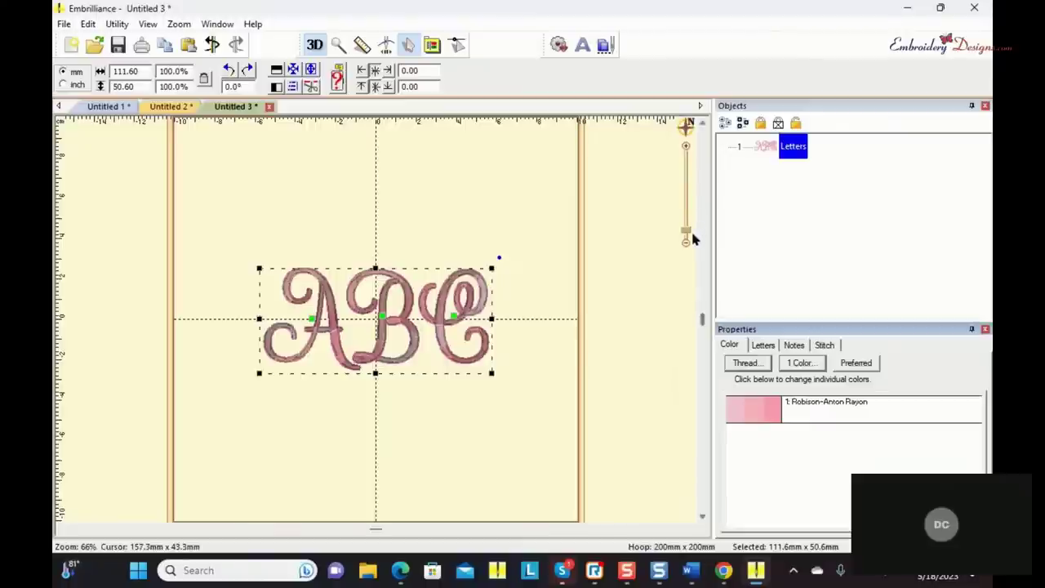
pyautogui.moveTo(684, 235); pyautogui.dragTo(684, 231)
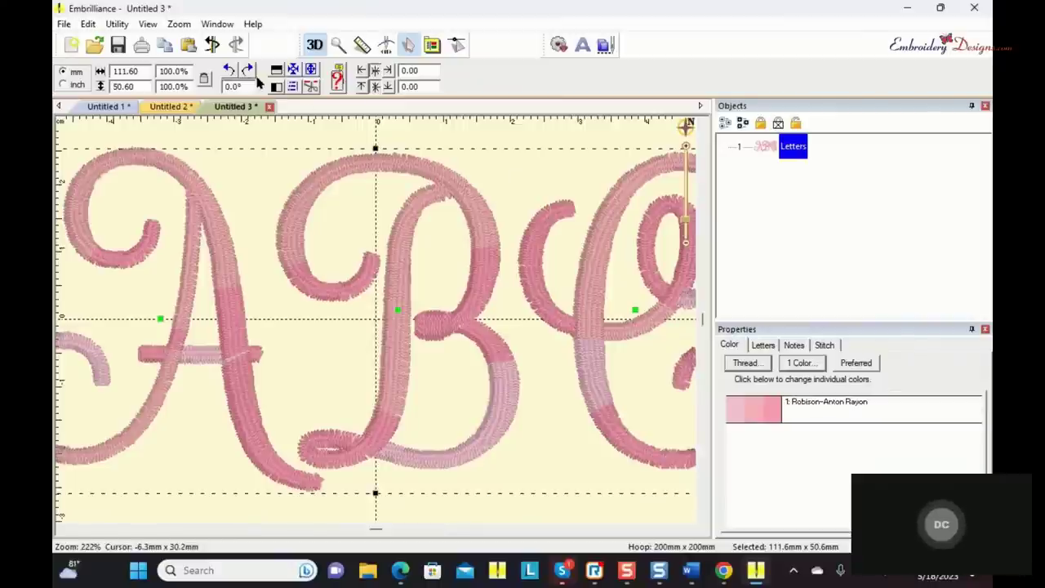
# Step: Create a new thread palette and sample the golden yellow of the first padlock icon above the object list as its first color
pyautogui.click(116, 24)
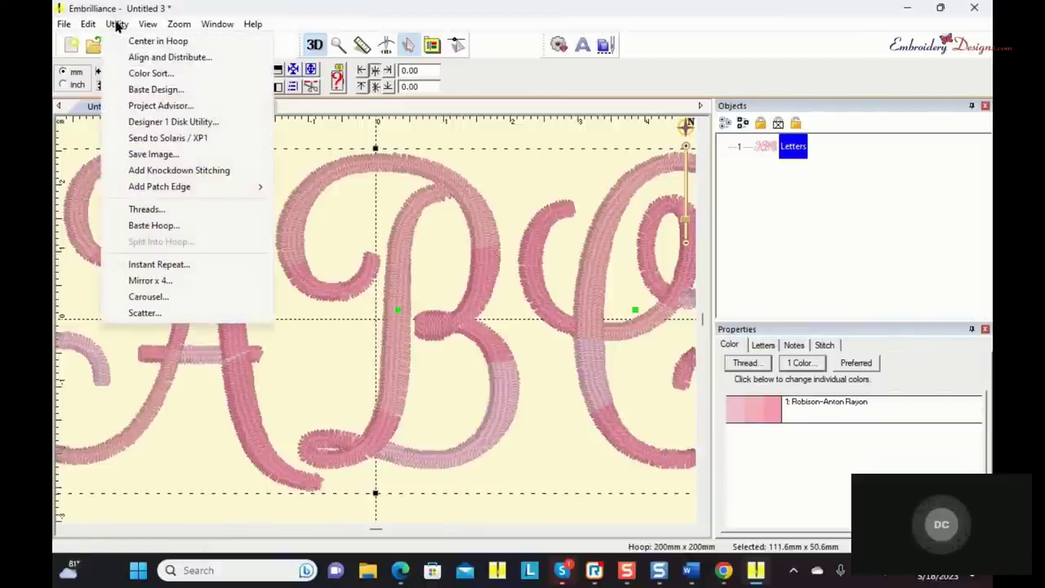
pyautogui.click(145, 211)
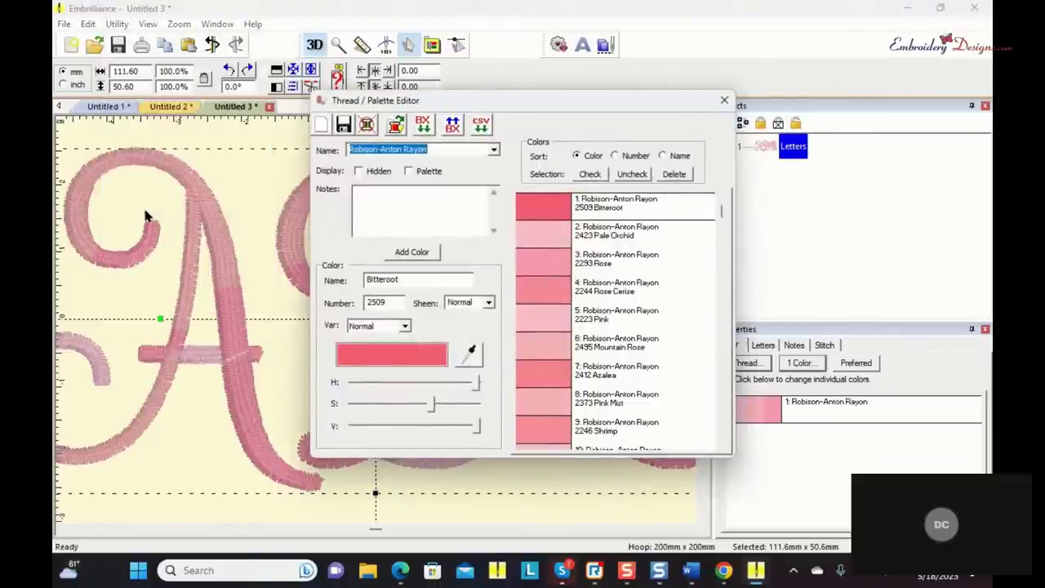
pyautogui.click(493, 151)
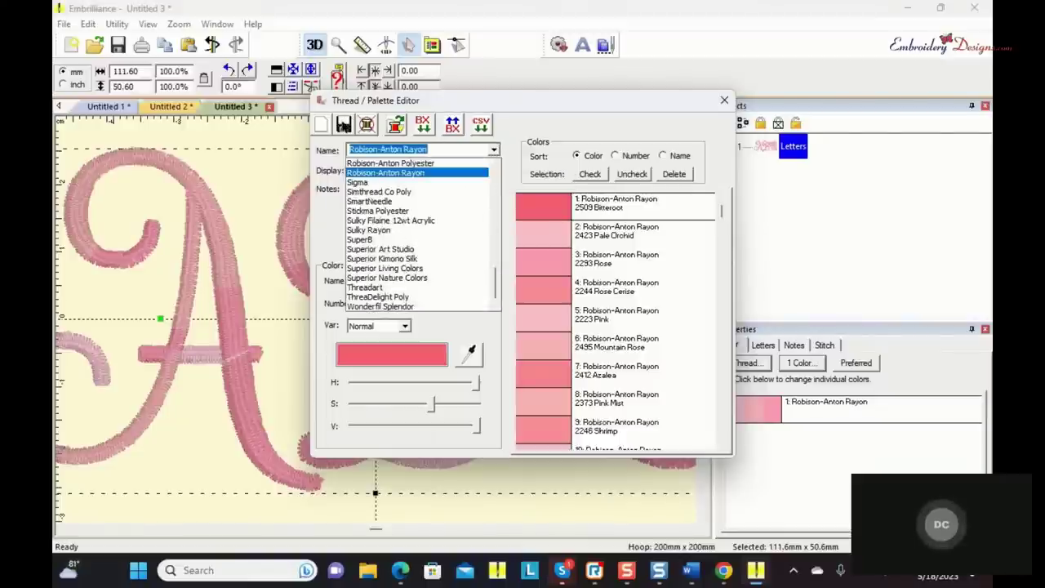
pyautogui.click(325, 125)
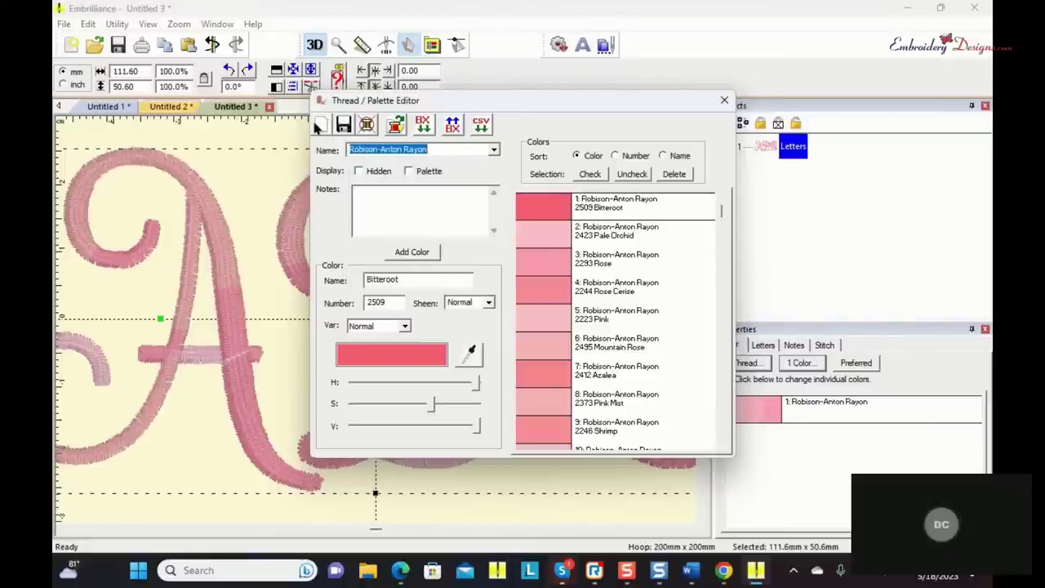
pyautogui.click(321, 124)
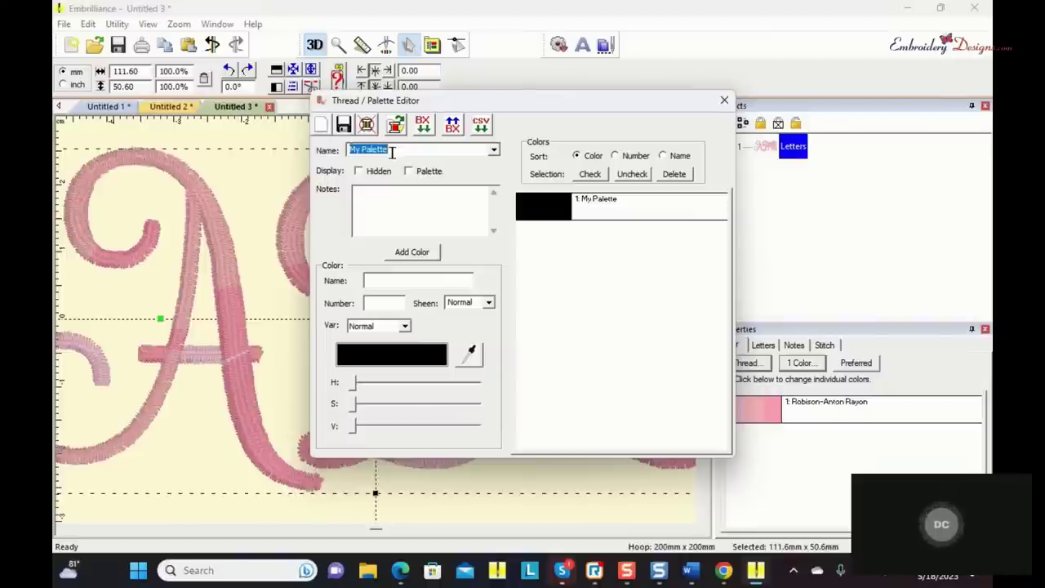
pyautogui.click(470, 354)
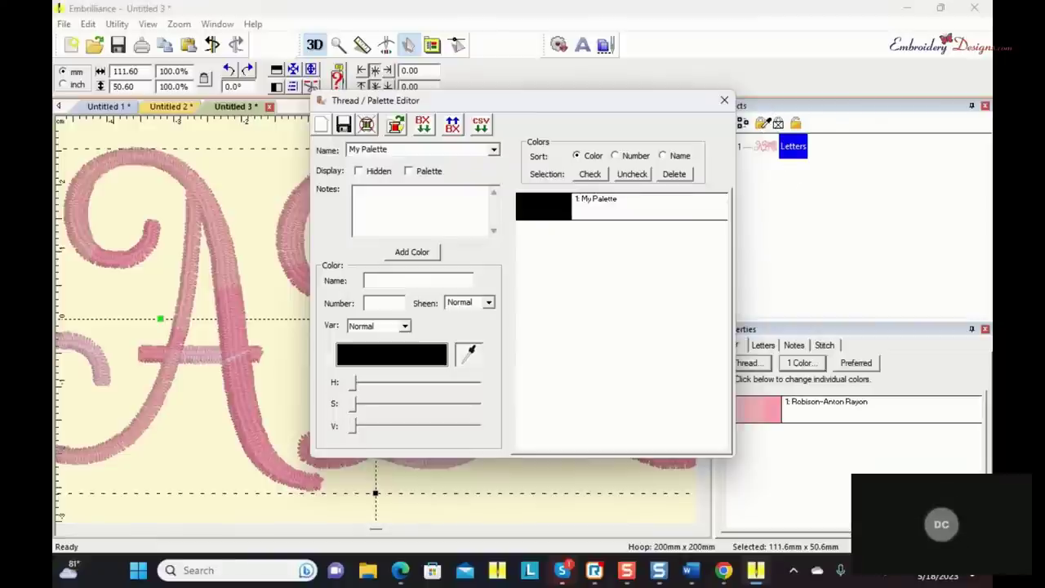
pyautogui.click(761, 126)
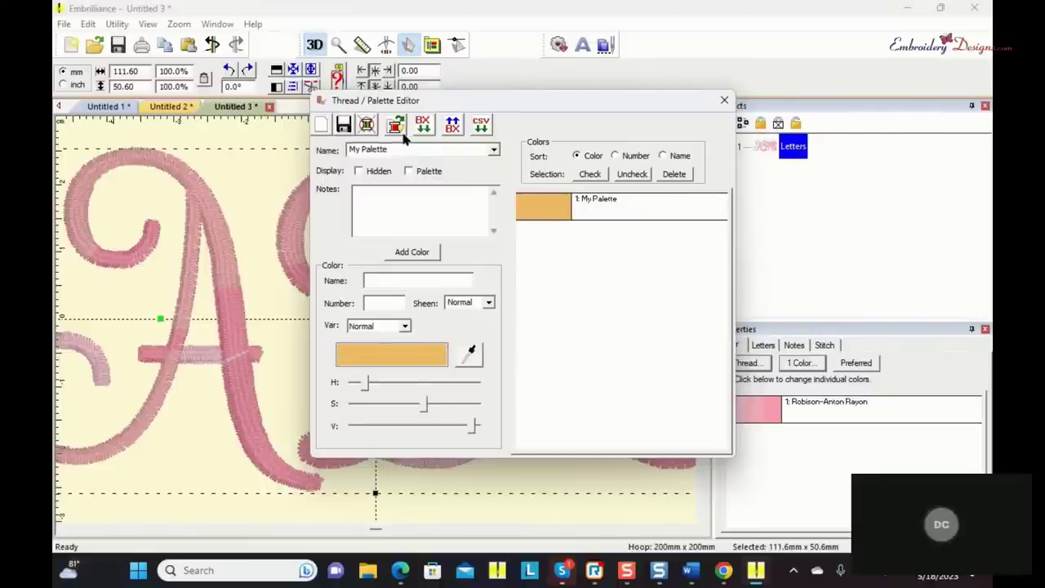
# Step: Add a second color to the new palette and sample it from the dark red gear icon beside the lettering tool
pyautogui.click(420, 252)
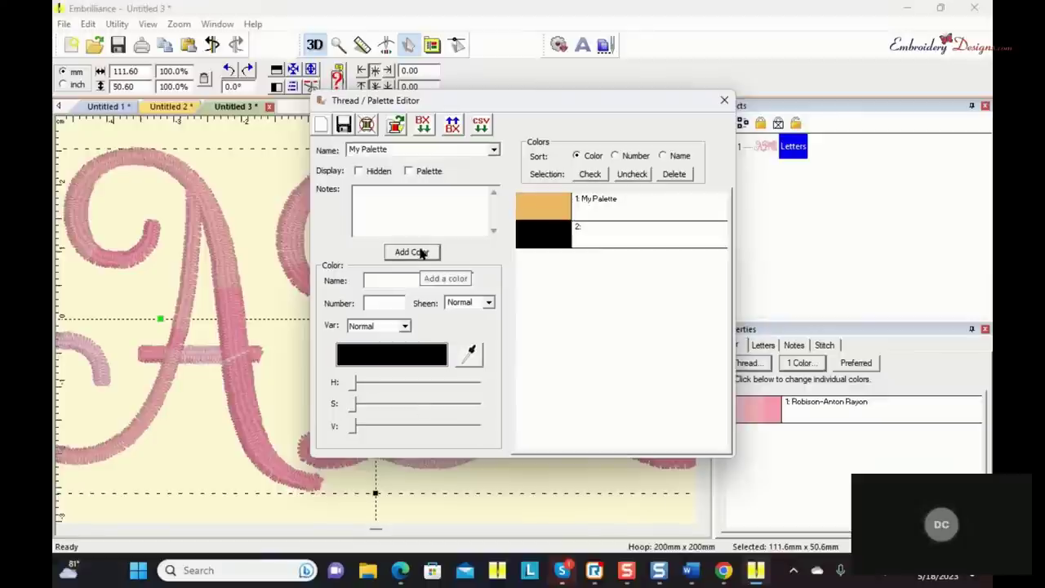
pyautogui.click(472, 352)
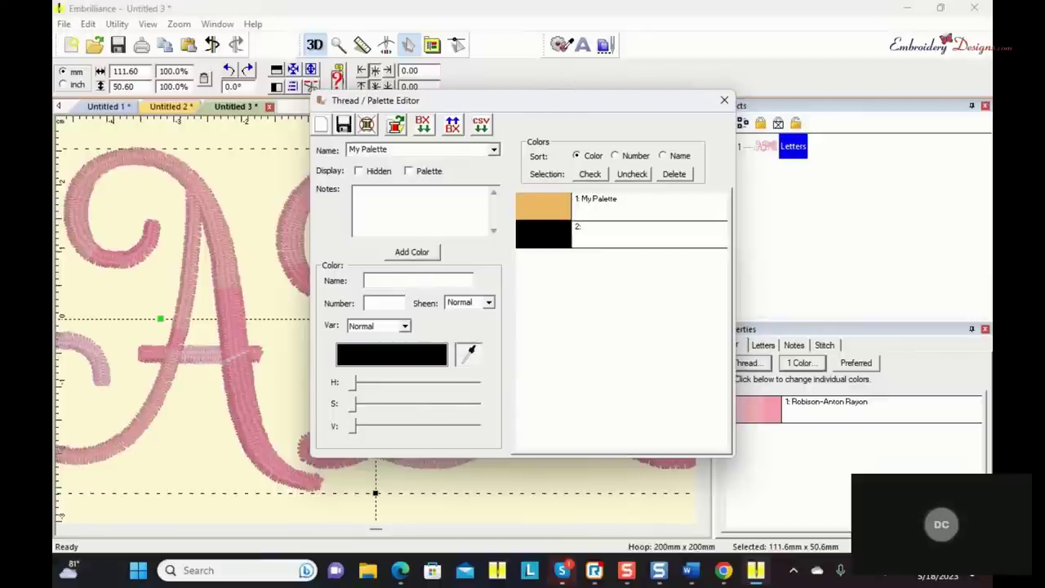
pyautogui.click(562, 47)
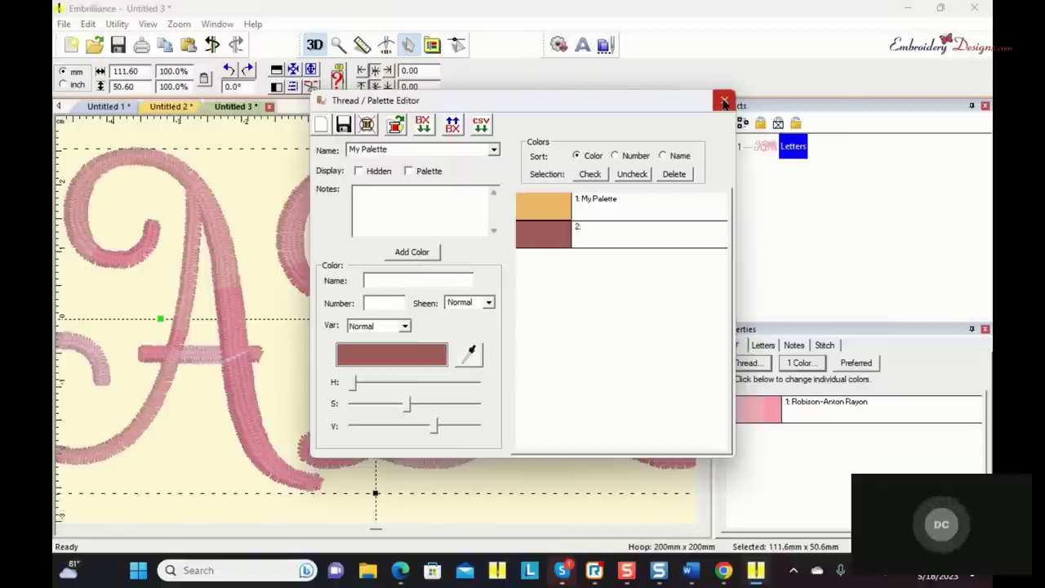
# Step: Close the Thread / Palette Editor without saving the palette and quit the program, discarding the changes to all open designs
pyautogui.click(724, 101)
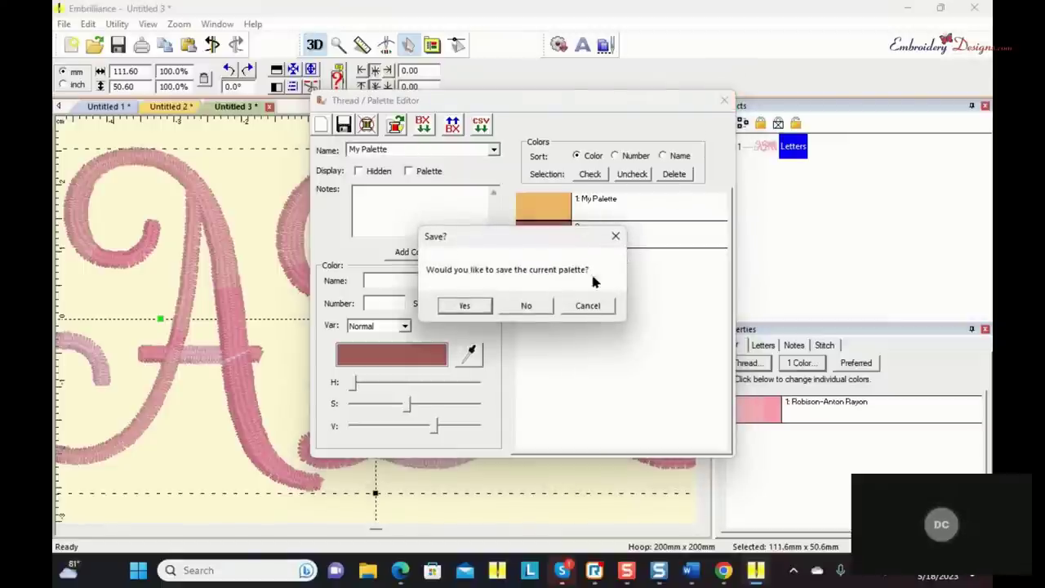
pyautogui.click(524, 305)
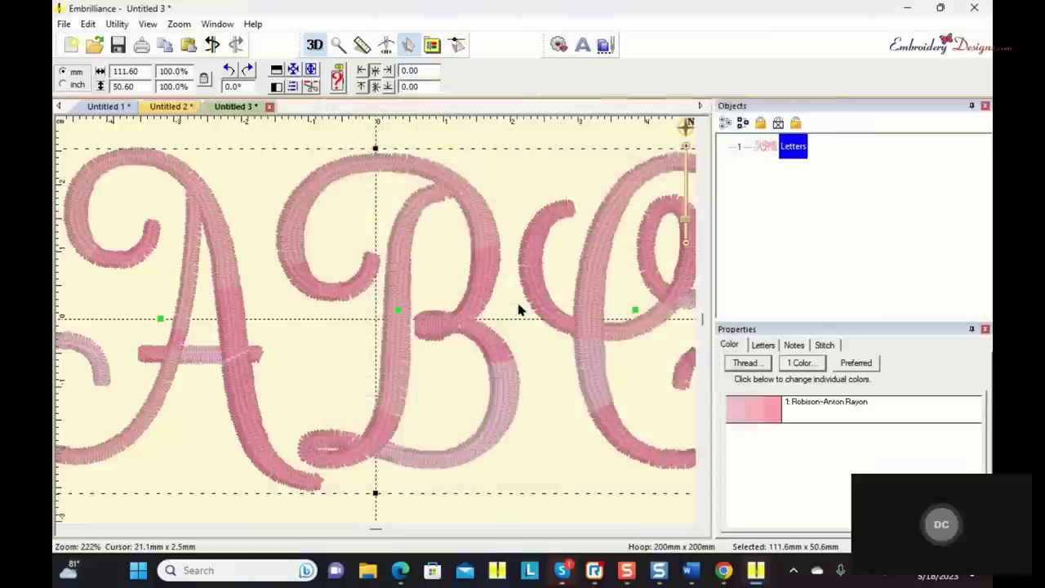
pyautogui.click(974, 10)
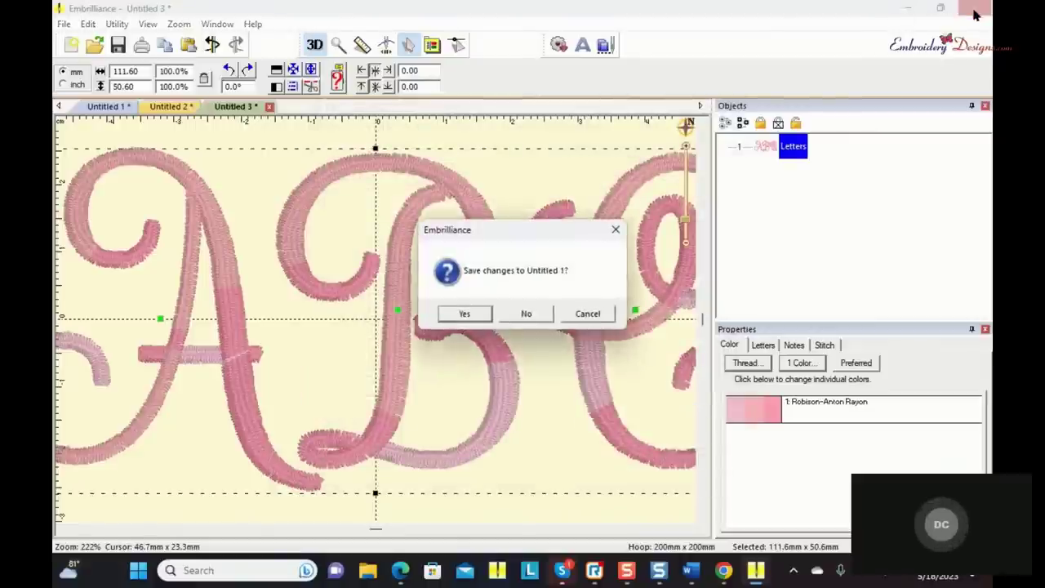
pyautogui.click(528, 315)
pyautogui.click(528, 315)
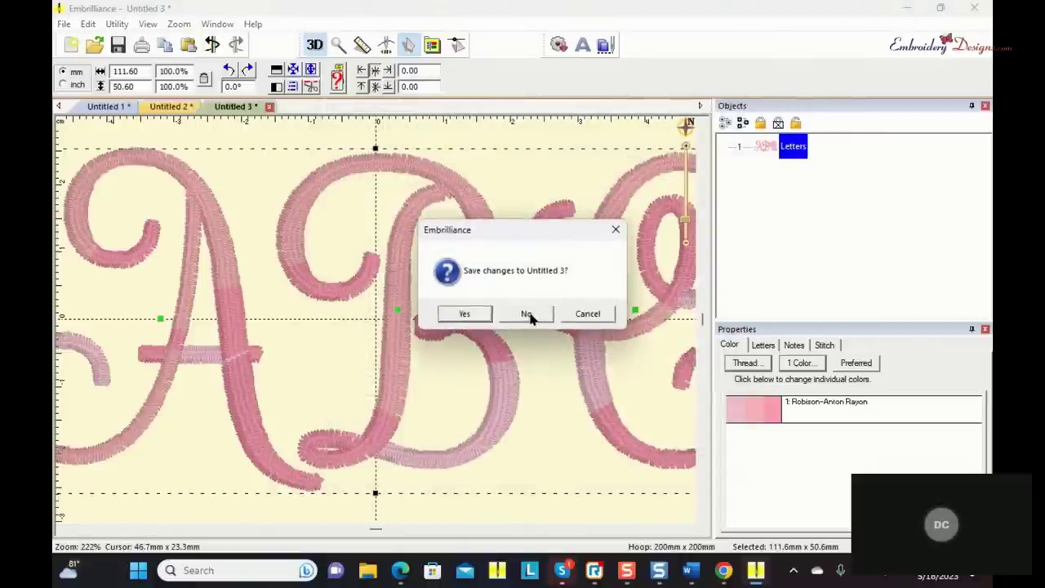
pyautogui.click(528, 315)
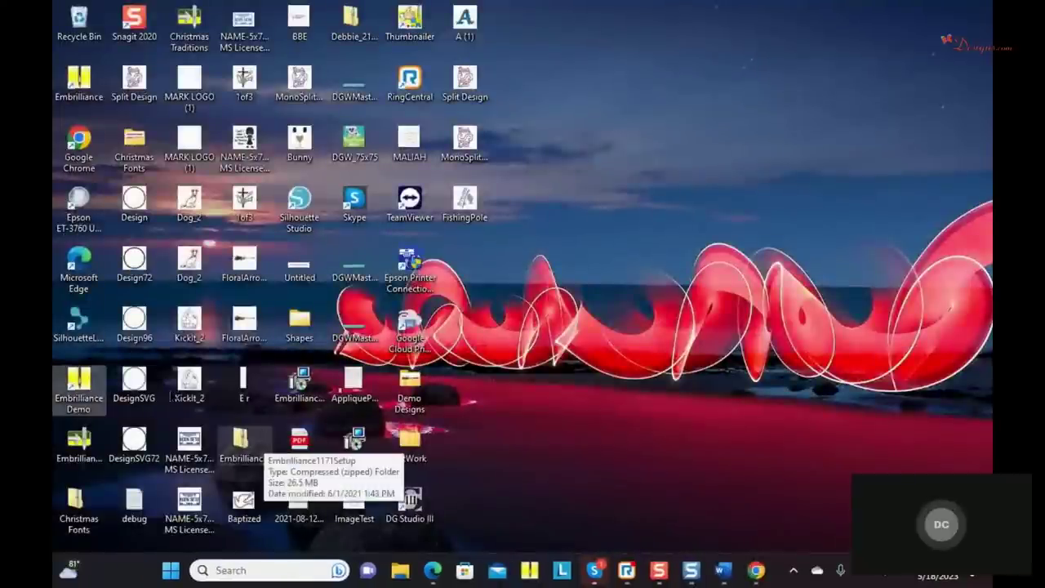
# Step: Launch Embrilliance Demo with the Essentials and AlphaTricks modules enabled
pyautogui.doubleClick(72, 388)
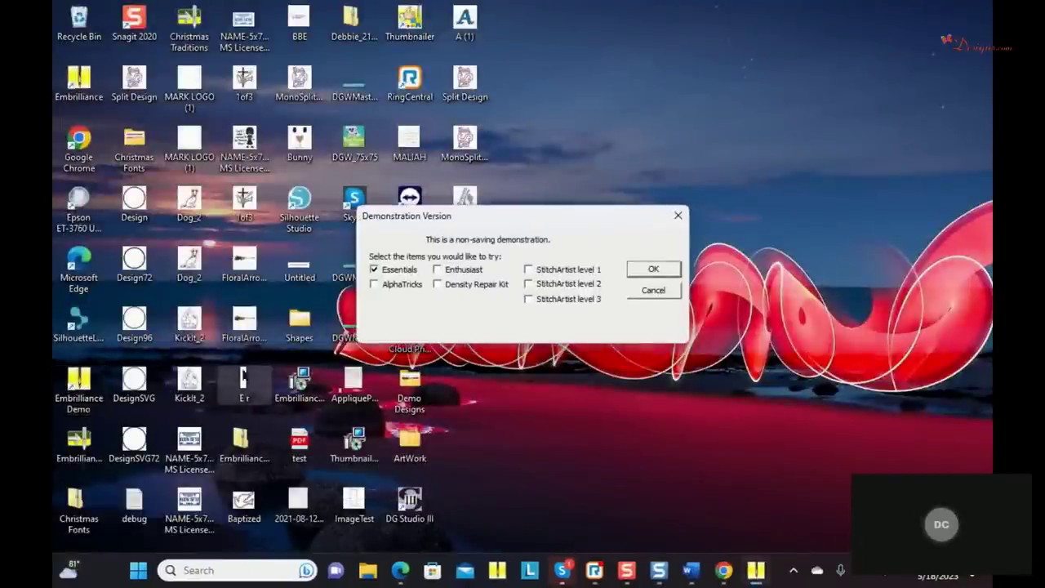
pyautogui.click(374, 285)
pyautogui.click(654, 269)
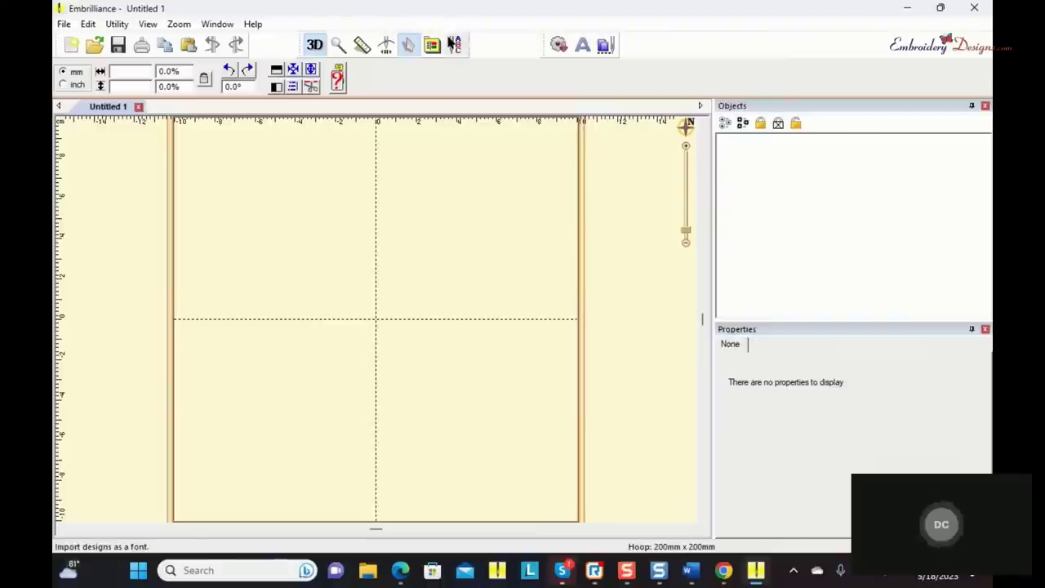
# Step: Begin importing a new font and bring in all letter designs from the UPPER CASE subfolder of GARAMOND 12 in Downloads
pyautogui.click(457, 46)
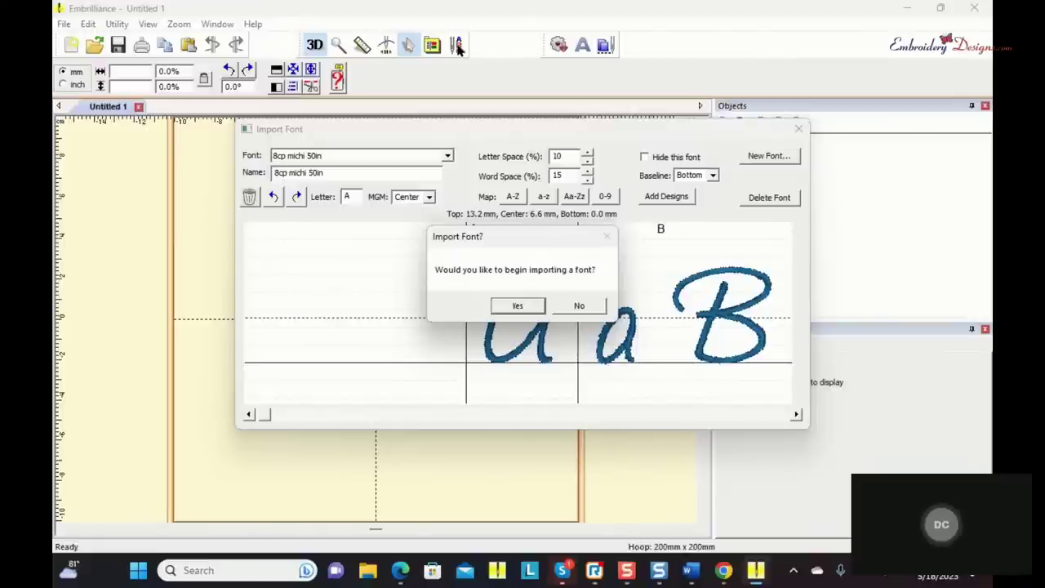
pyautogui.click(517, 306)
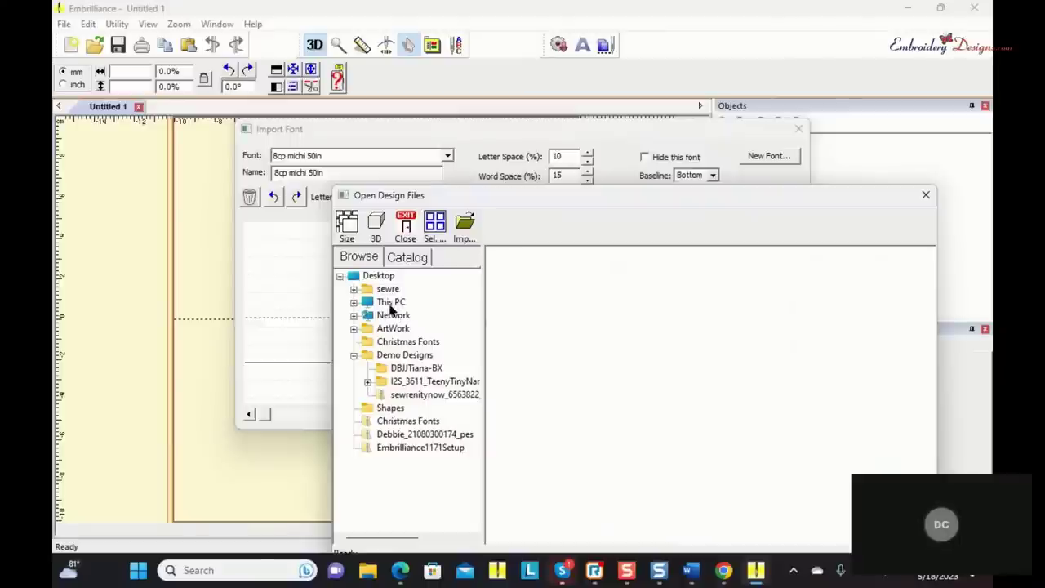
pyautogui.click(353, 290)
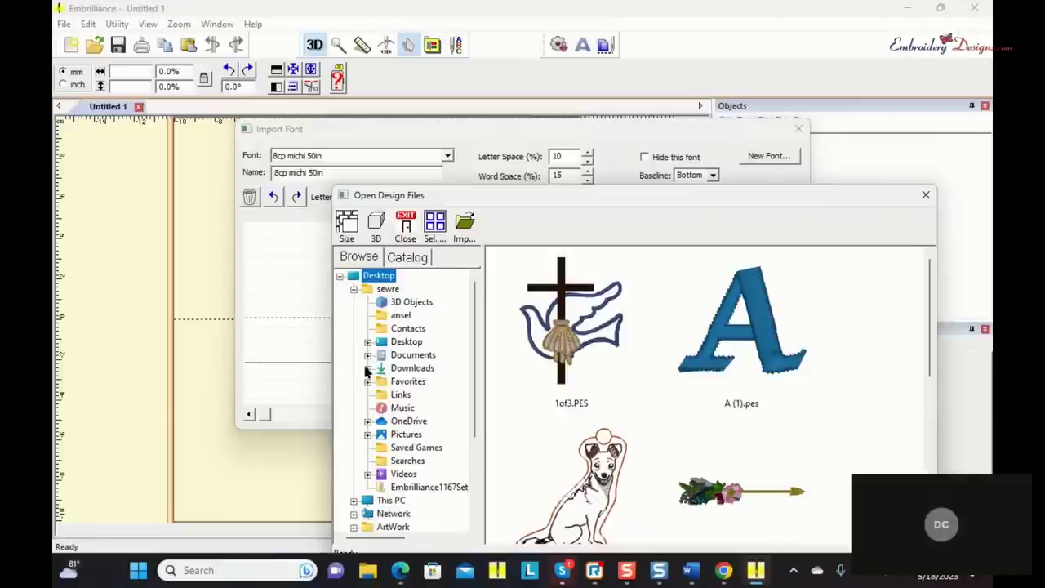
pyautogui.click(368, 368)
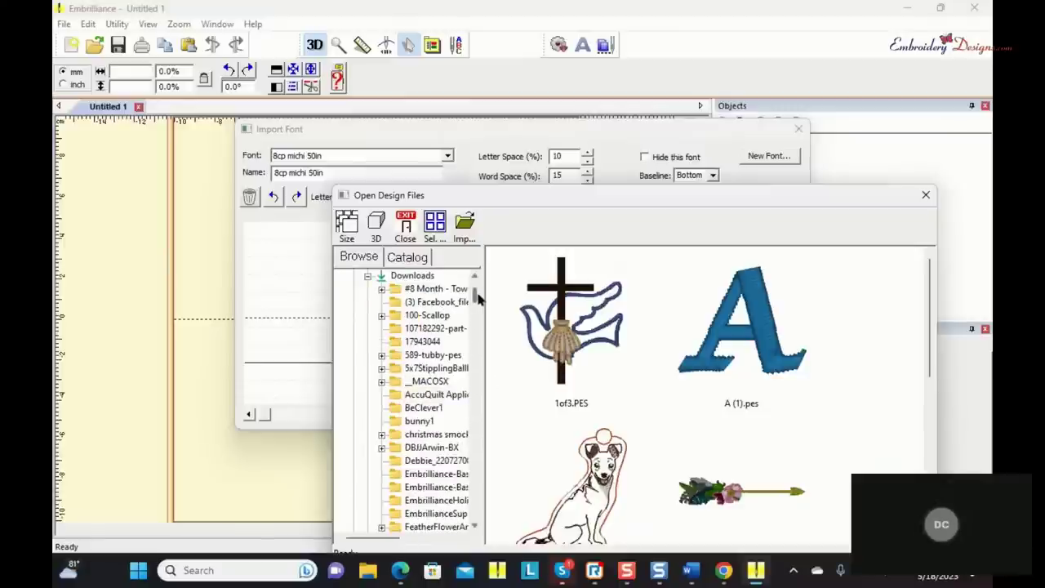
pyautogui.scroll(-4, 476, 295)
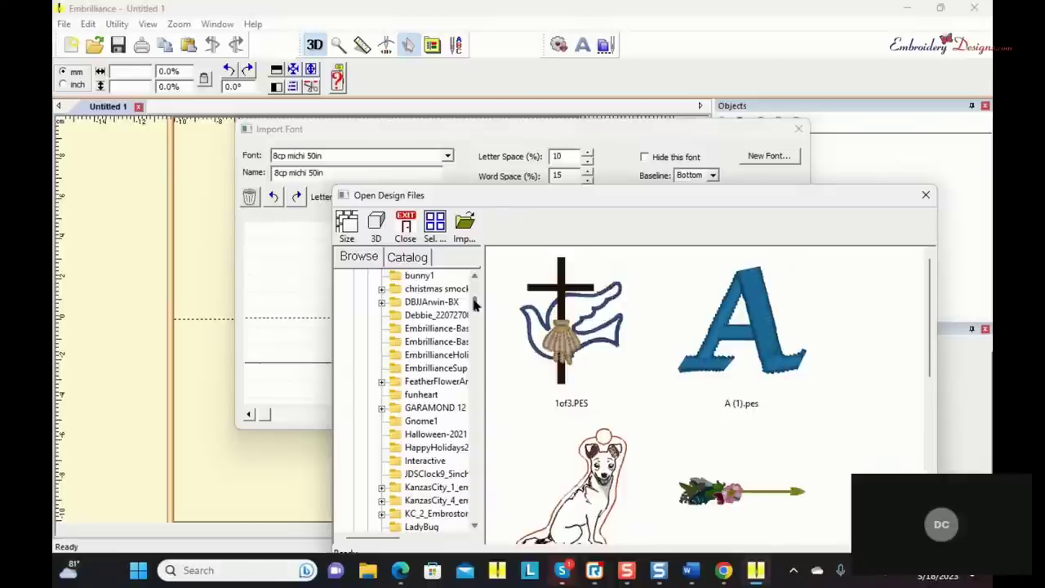
pyautogui.click(381, 407)
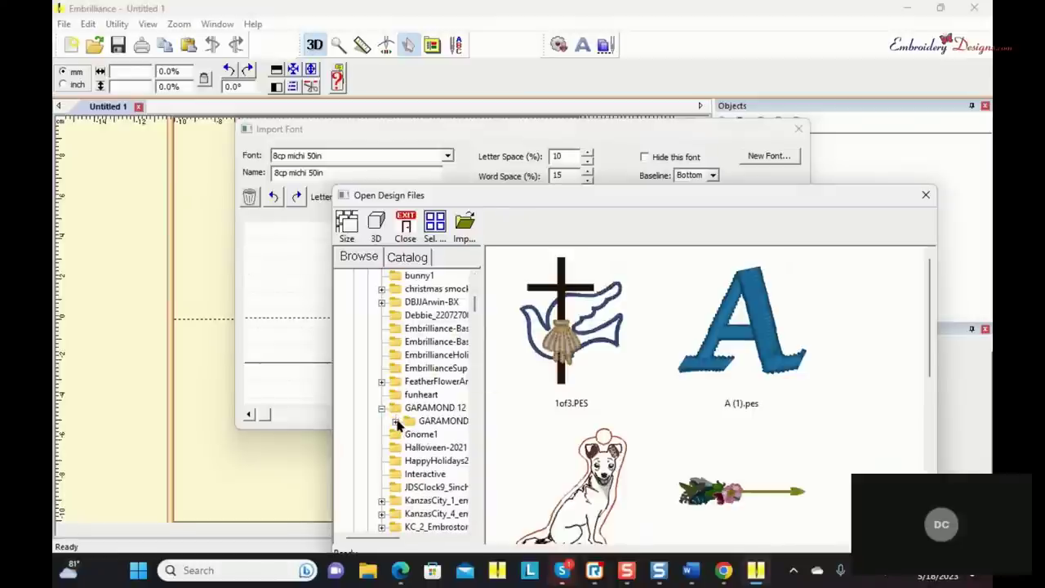
pyautogui.click(395, 421)
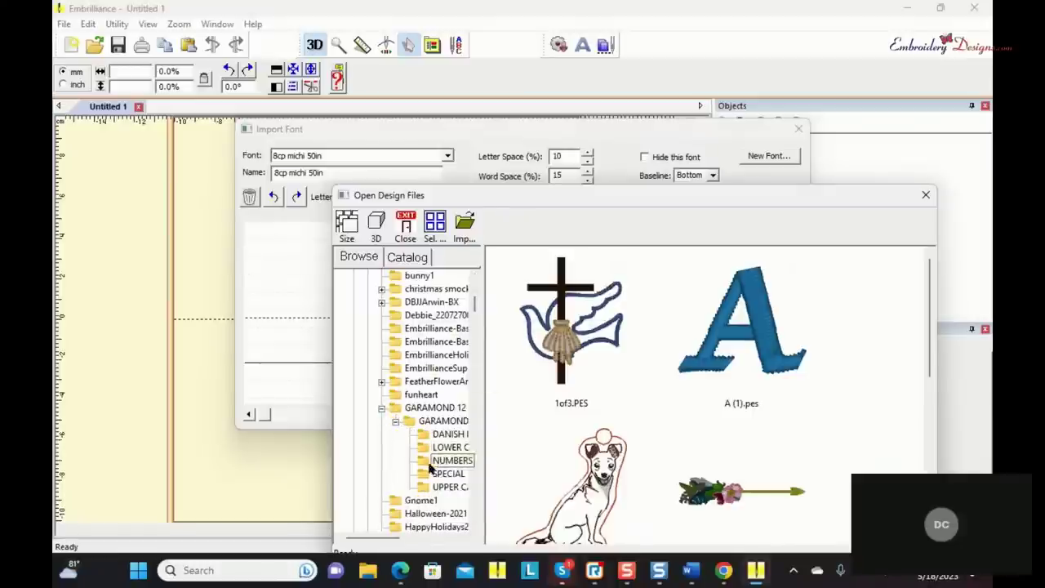
pyautogui.click(430, 488)
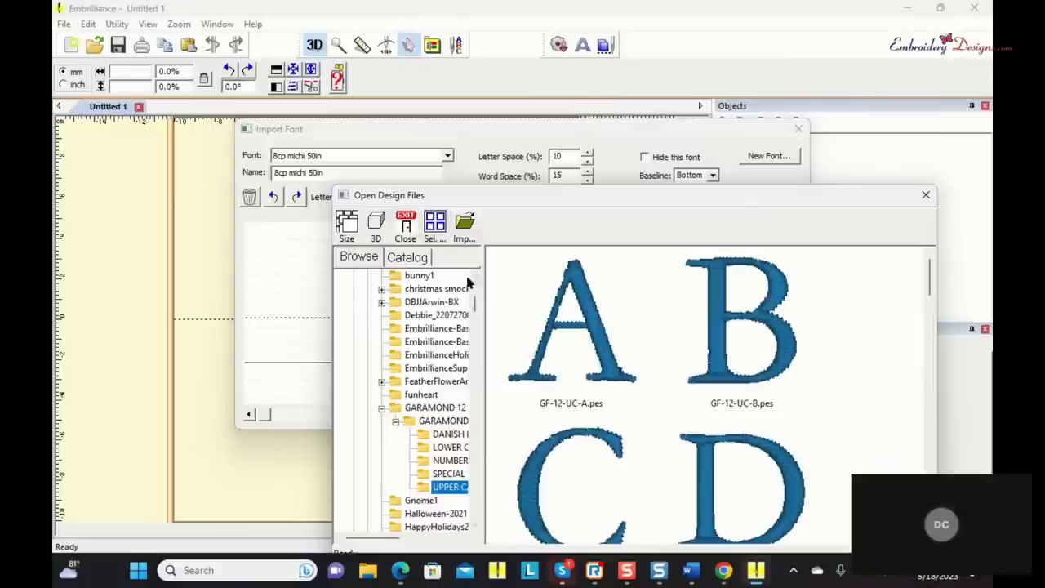
pyautogui.click(436, 227)
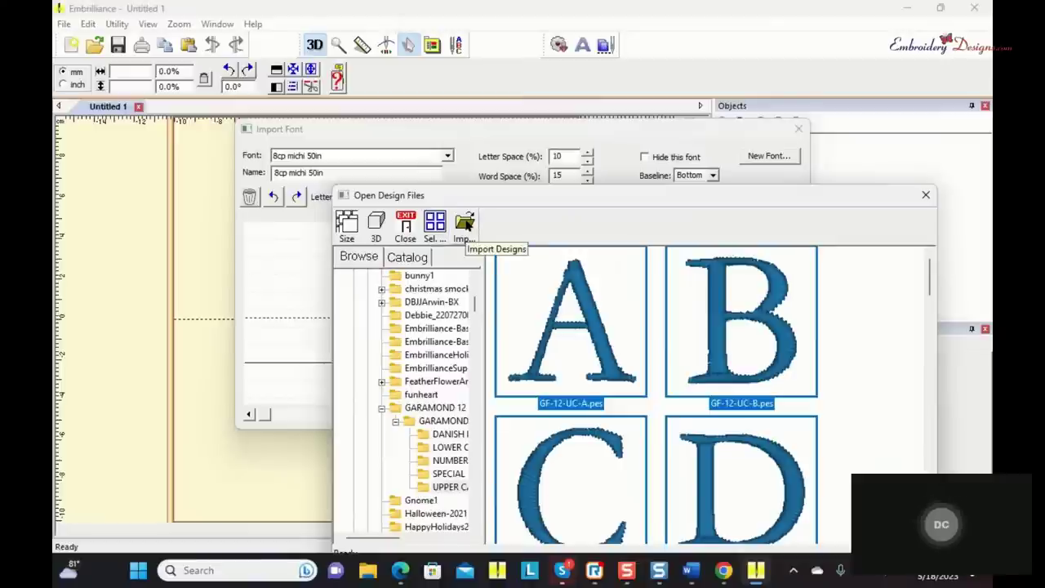
pyautogui.click(465, 224)
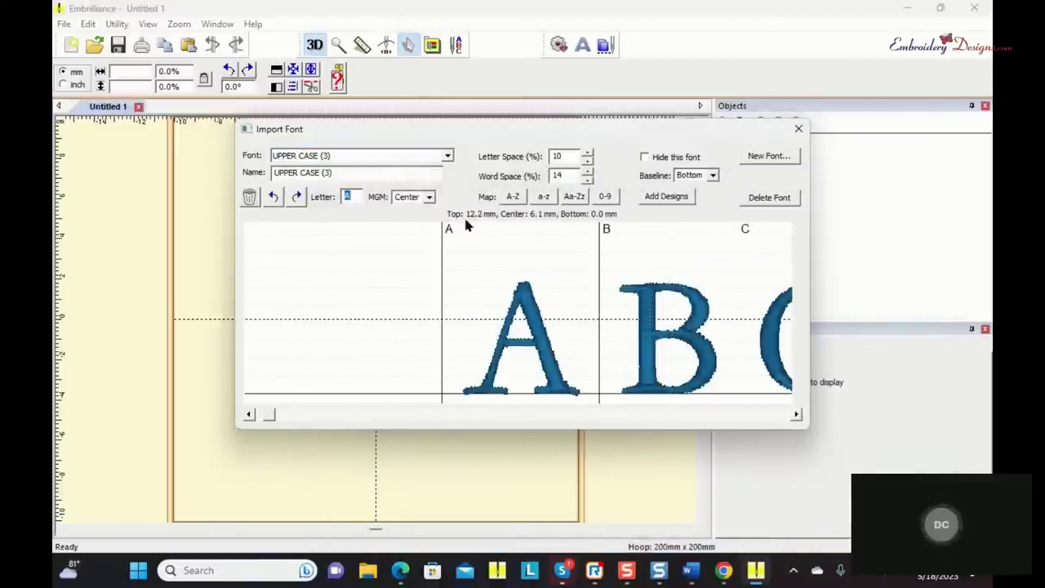
# Step: Add all designs from the Garamond LOWER CASE folder to the imported font
pyautogui.click(656, 196)
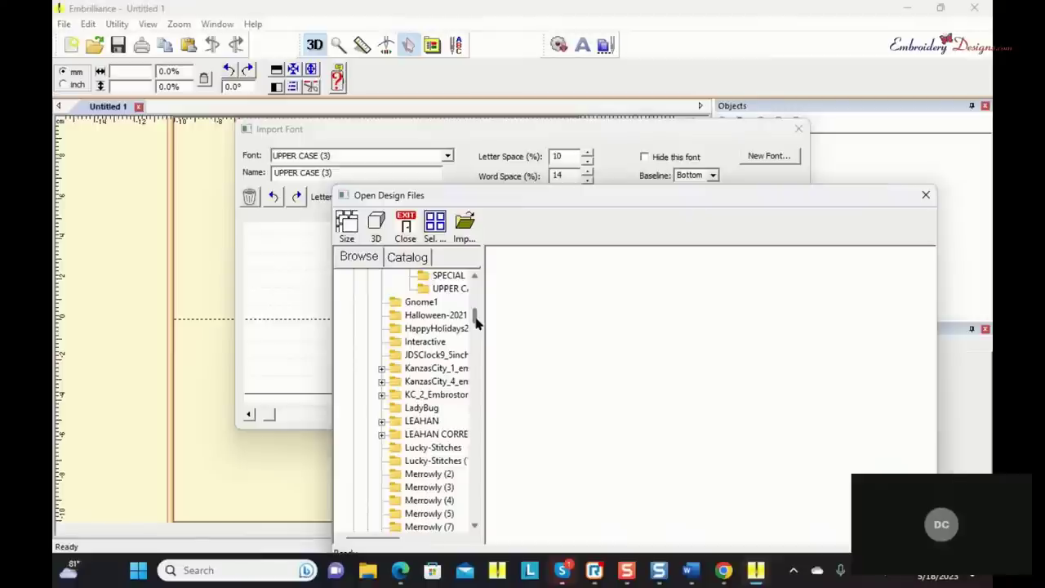
pyautogui.moveTo(476, 322); pyautogui.dragTo(476, 310)
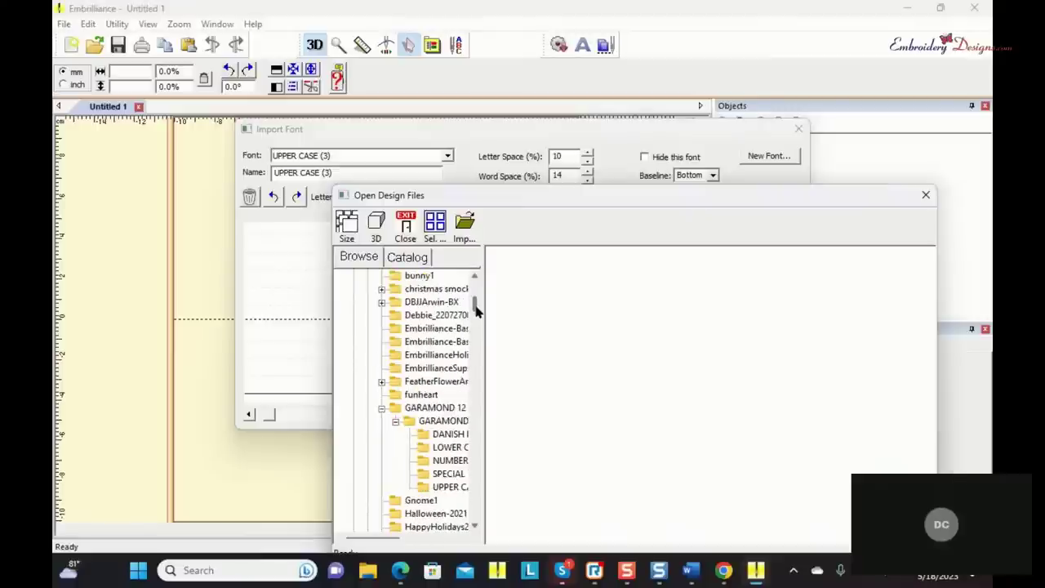
pyautogui.click(448, 440)
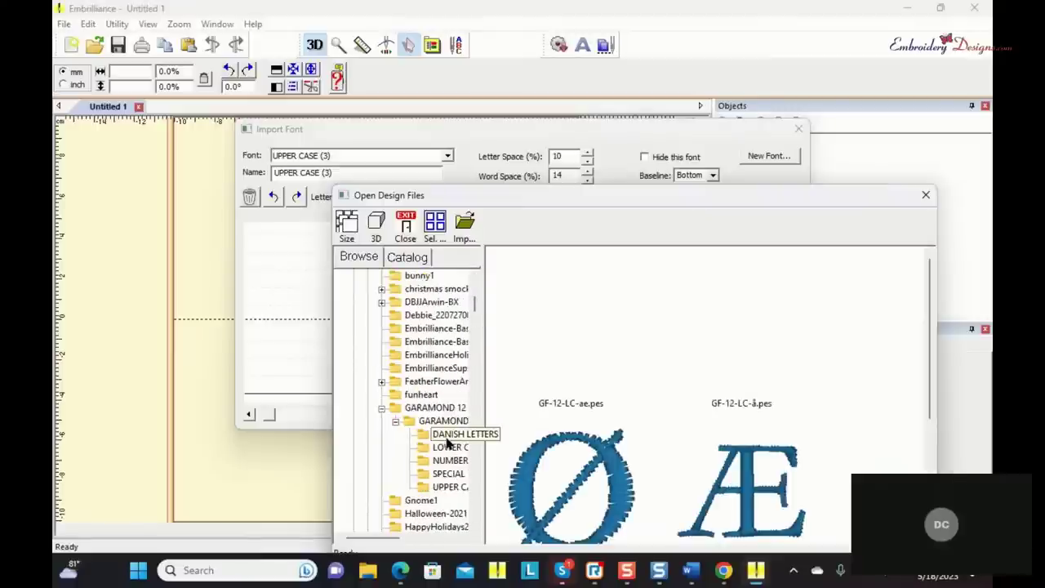
pyautogui.click(447, 448)
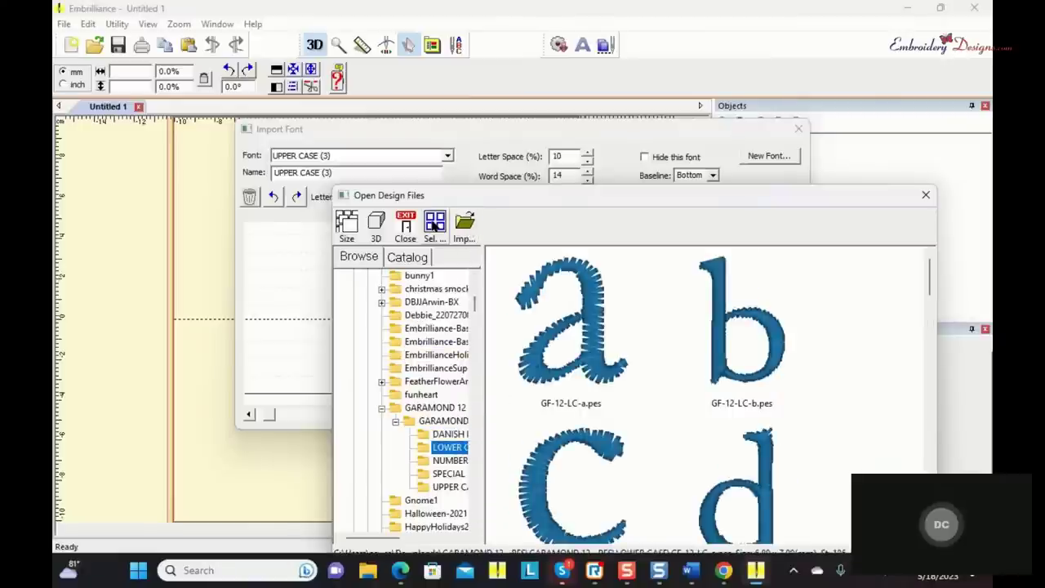
pyautogui.click(435, 225)
pyautogui.click(464, 227)
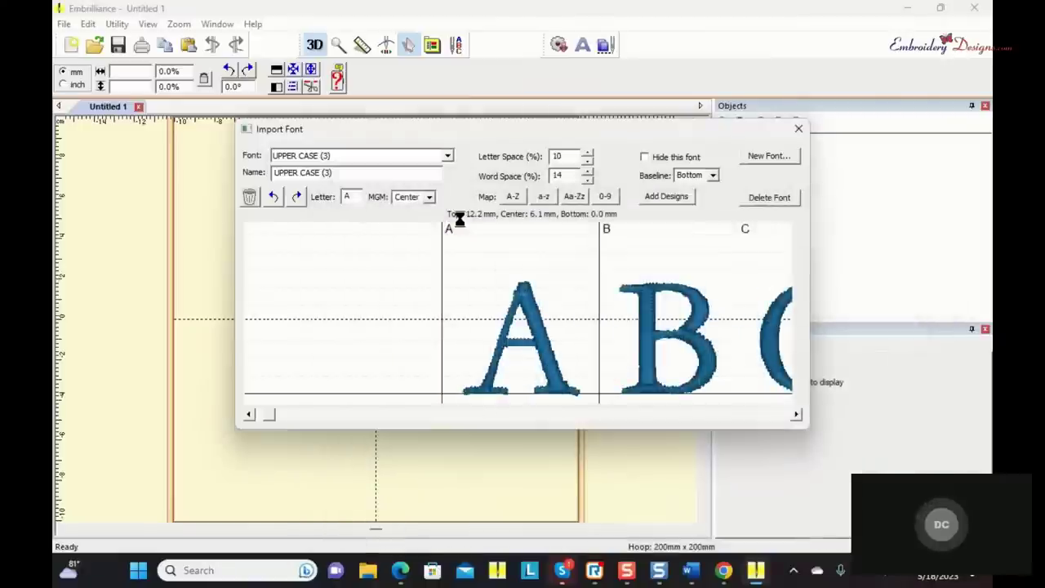
# Step: Add the colon, comma, exclamation mark, full stop, question mark and quote mark designs from the Garamond SPECIAL folder to the font
pyautogui.click(662, 196)
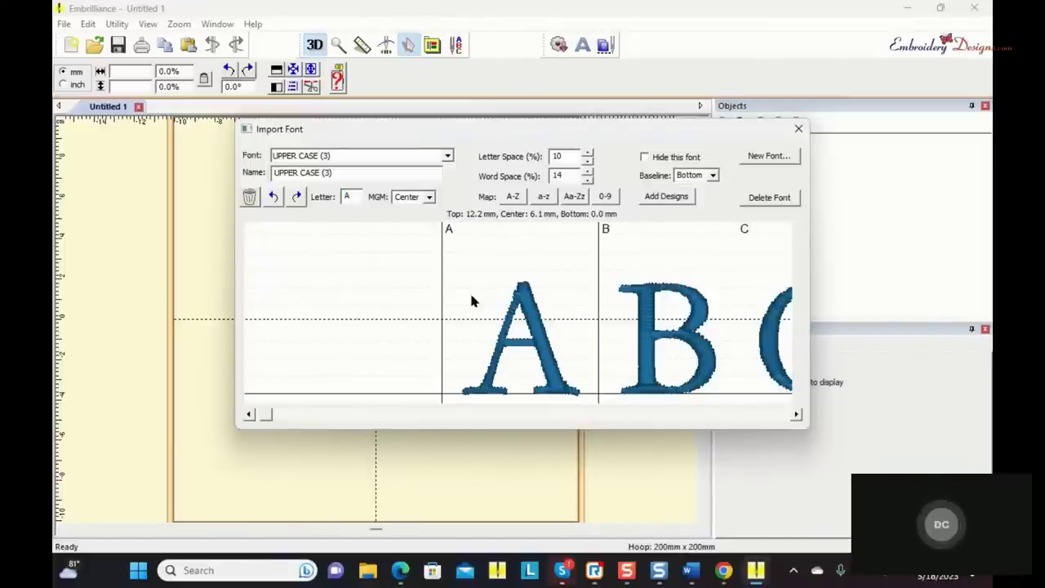
pyautogui.click(449, 315)
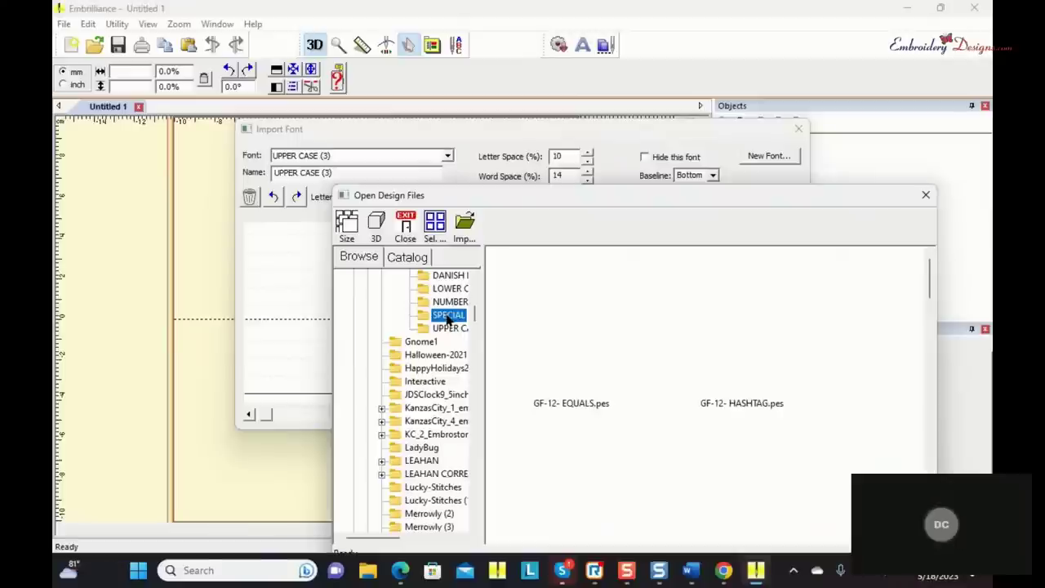
pyautogui.moveTo(934, 292); pyautogui.dragTo(939, 371)
pyautogui.click(575, 406)
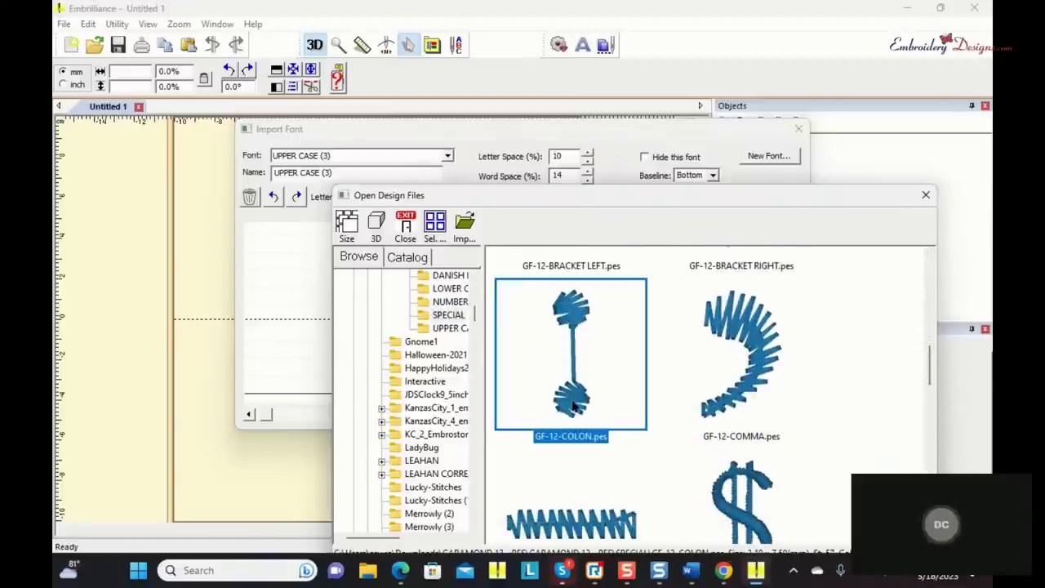
pyautogui.keyDown('ctrl'); pyautogui.click(743, 396); pyautogui.keyUp('ctrl')
pyautogui.moveTo(932, 366); pyautogui.dragTo(933, 399)
pyautogui.click(573, 378)
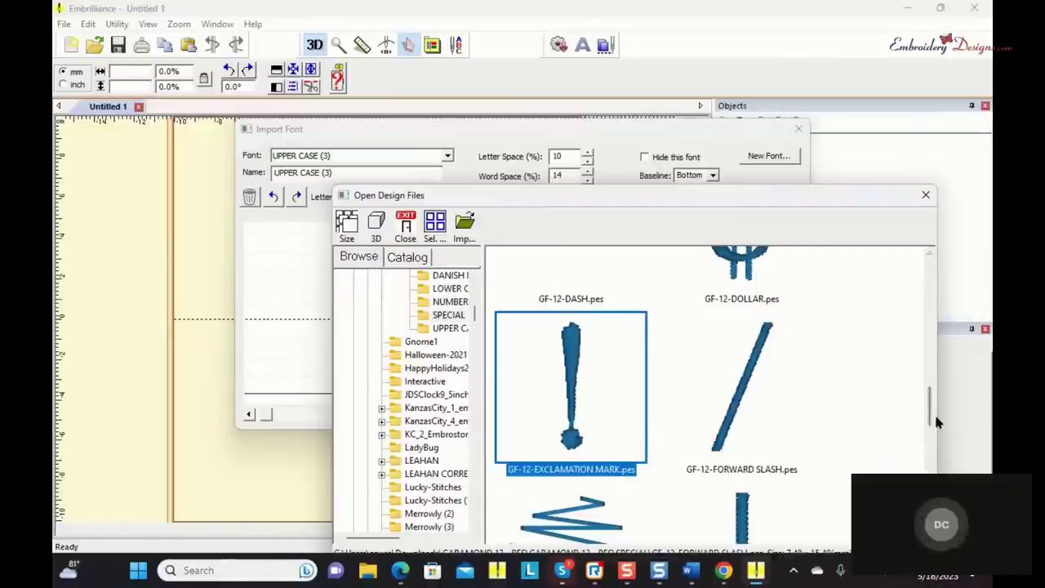
pyautogui.scroll(-3, 932, 414)
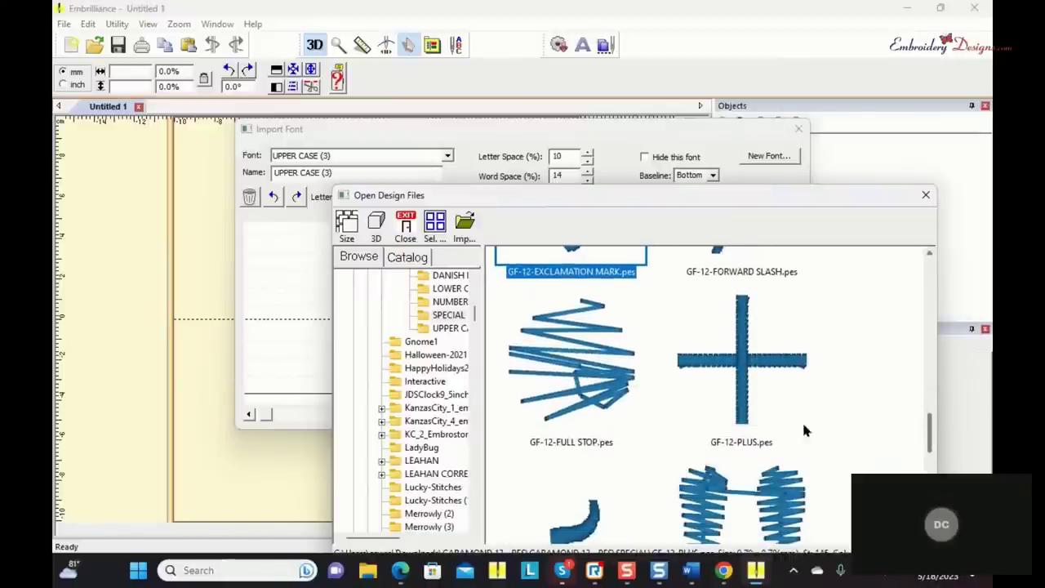
pyautogui.click(569, 391)
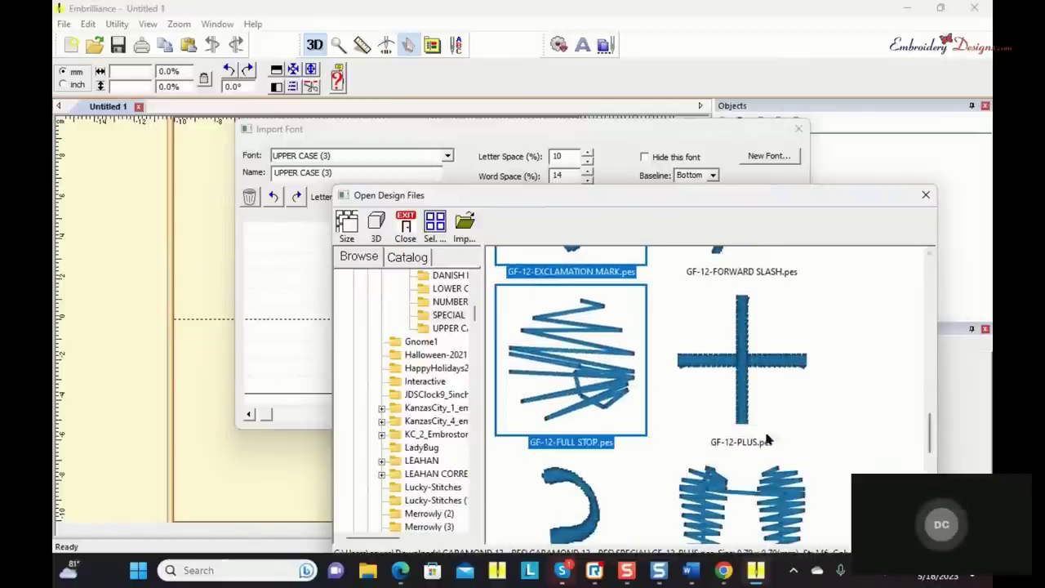
pyautogui.keyDown('ctrl'); pyautogui.click(587, 499); pyautogui.keyUp('ctrl')
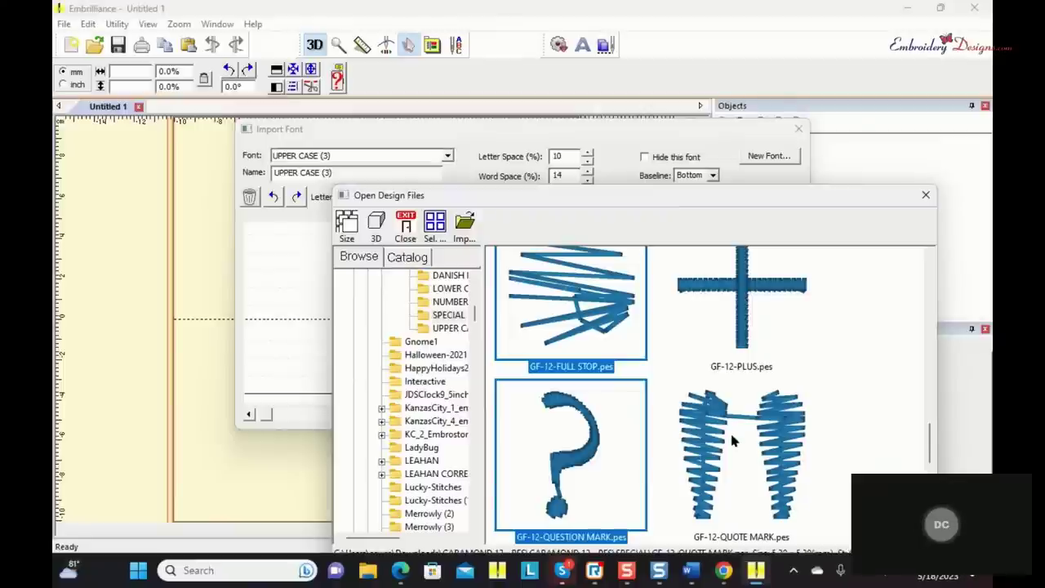
pyautogui.keyDown('ctrl'); pyautogui.click(707, 443); pyautogui.keyUp('ctrl')
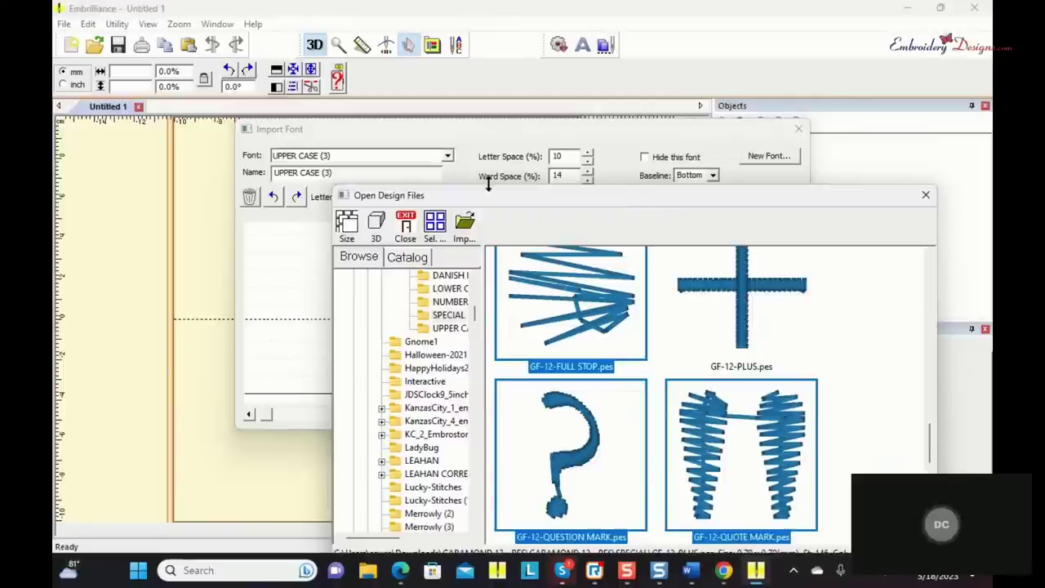
pyautogui.click(462, 222)
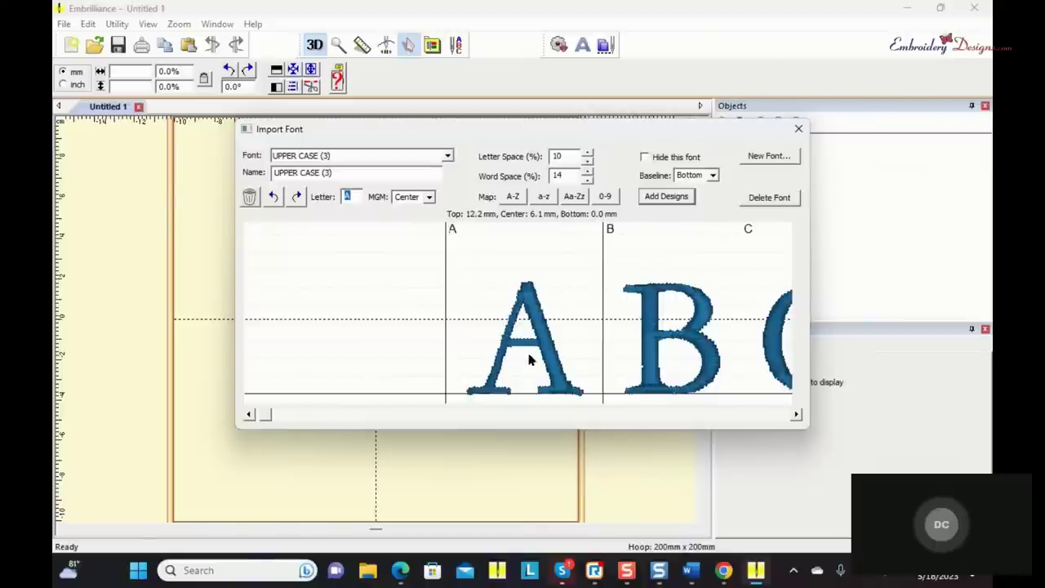
# Step: Lower the J to a bottom of about -4.5 mm and the Q to about -4.0 mm so their tails drop below the baseline
pyautogui.moveTo(271, 417); pyautogui.dragTo(345, 437)
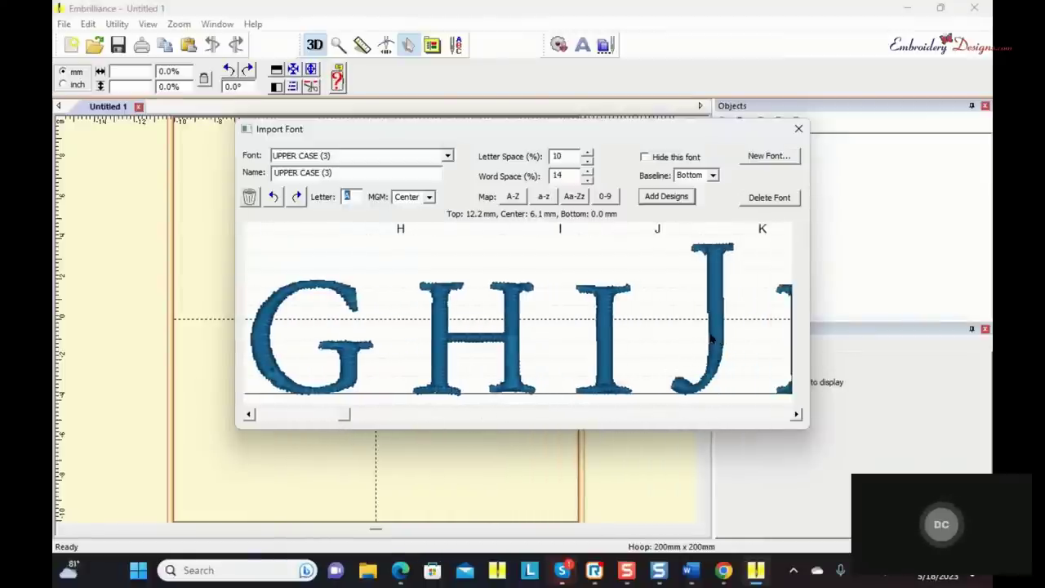
pyautogui.moveTo(713, 336); pyautogui.dragTo(713, 348)
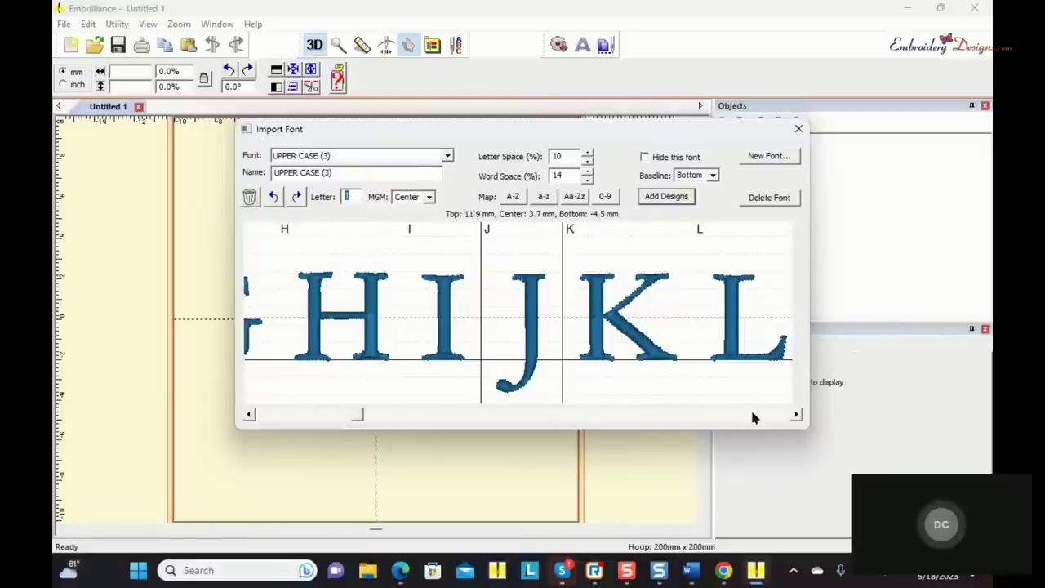
pyautogui.click(796, 414)
pyautogui.click(797, 414)
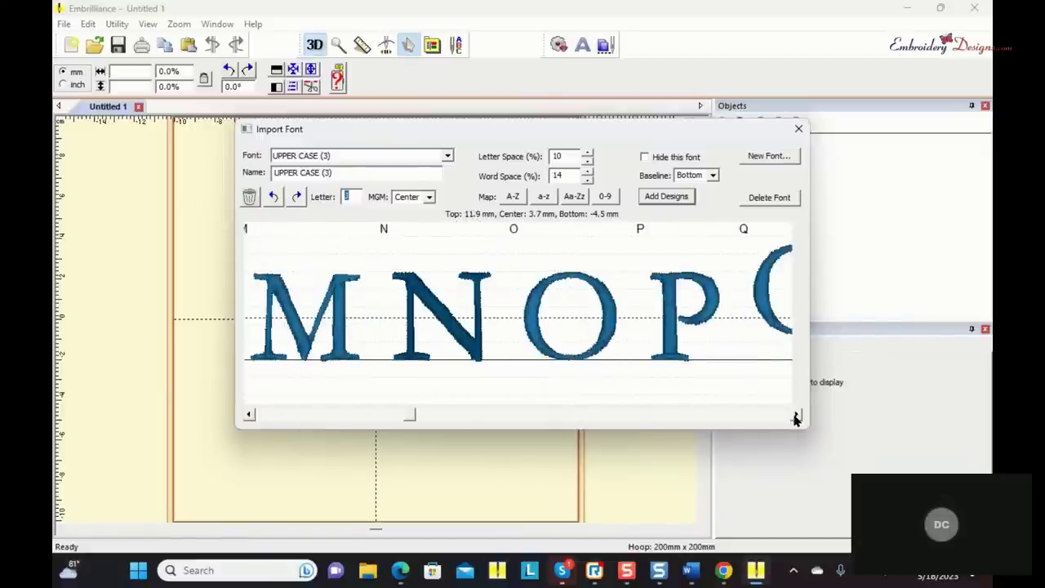
pyautogui.click(796, 415)
pyautogui.moveTo(553, 301); pyautogui.dragTo(555, 328)
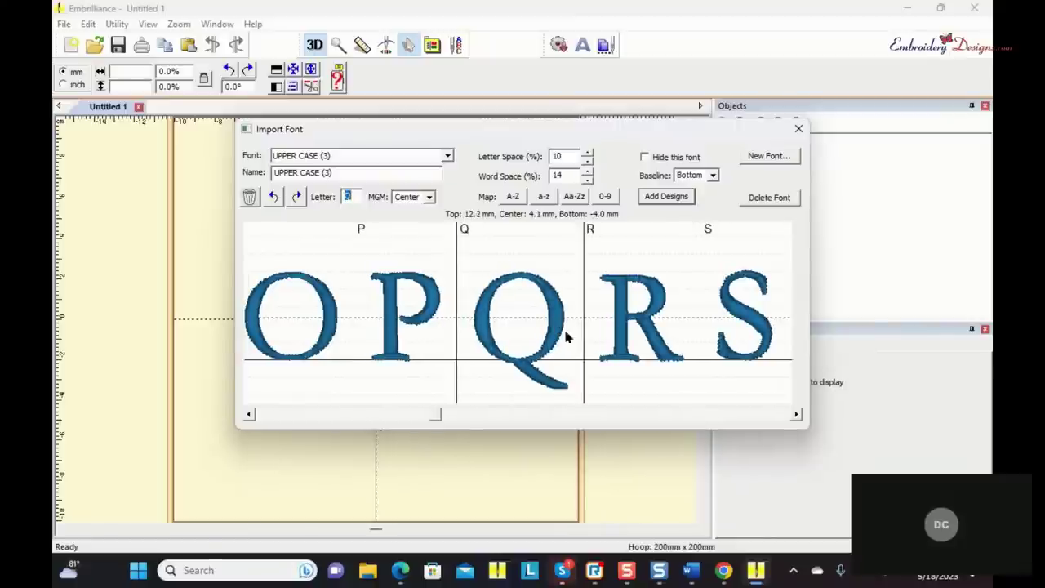
# Step: Lower the lowercase g to a bottom of about -4.3 mm so its lower loop drops below the baseline
pyautogui.click(796, 415)
pyautogui.click(796, 415)
pyautogui.click(796, 415)
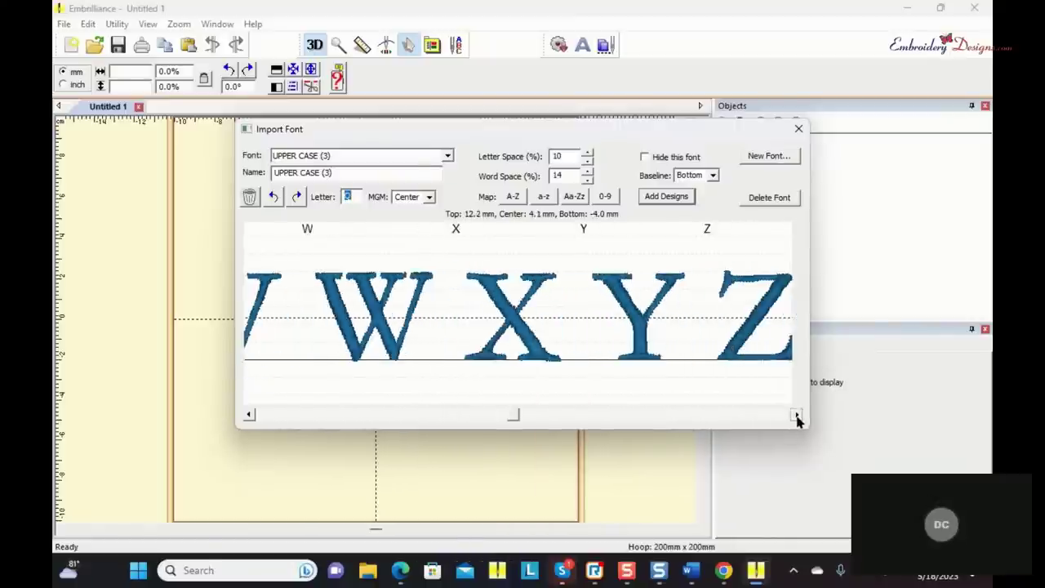
pyautogui.click(796, 414)
pyautogui.click(796, 415)
pyautogui.click(797, 414)
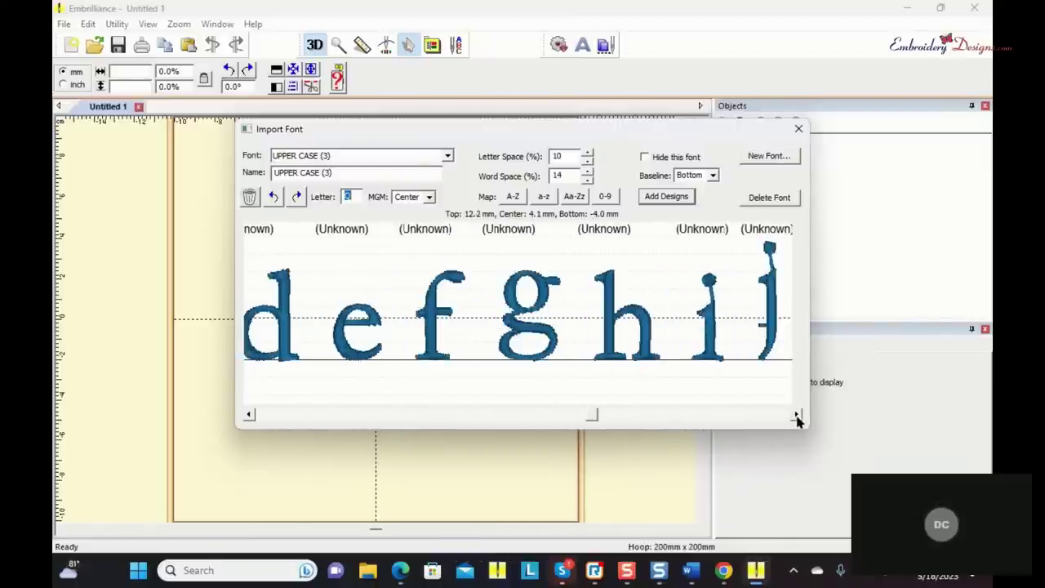
pyautogui.moveTo(529, 315); pyautogui.dragTo(534, 347)
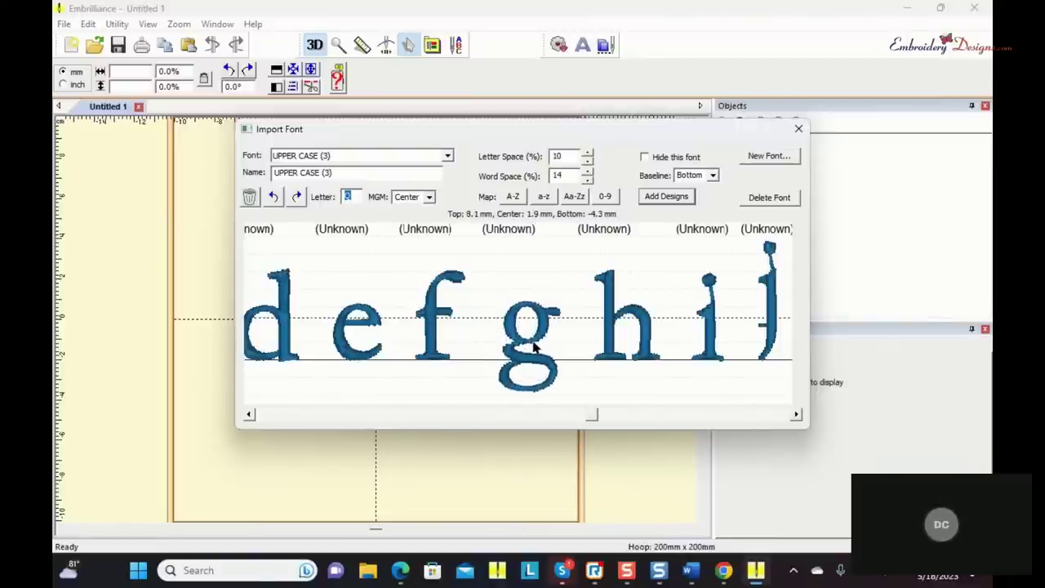
pyautogui.click(534, 347)
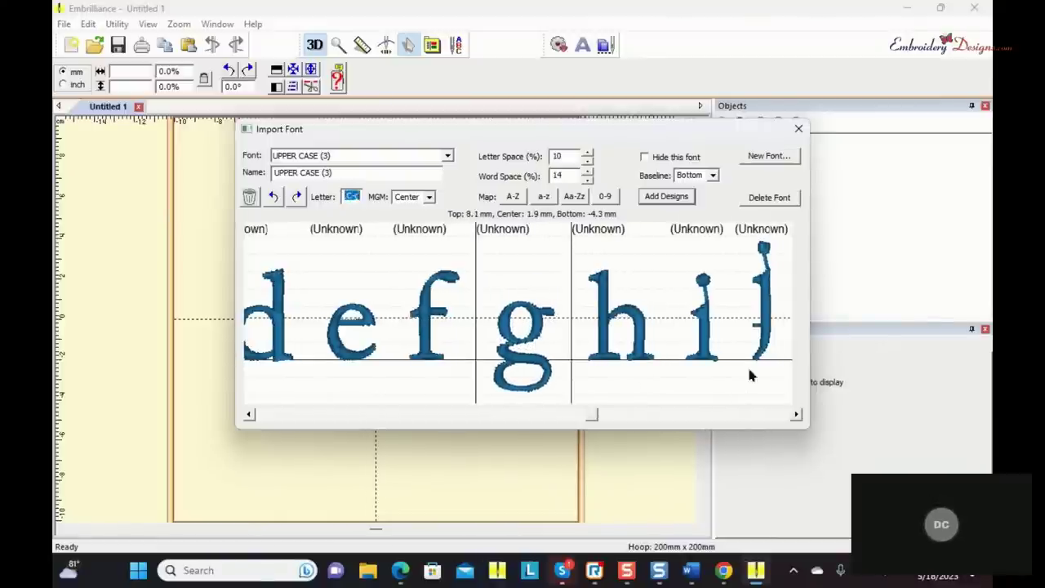
# Step: Lower the lowercase j to a bottom of about -4.3 mm so its tail drops below the baseline
pyautogui.click(762, 321)
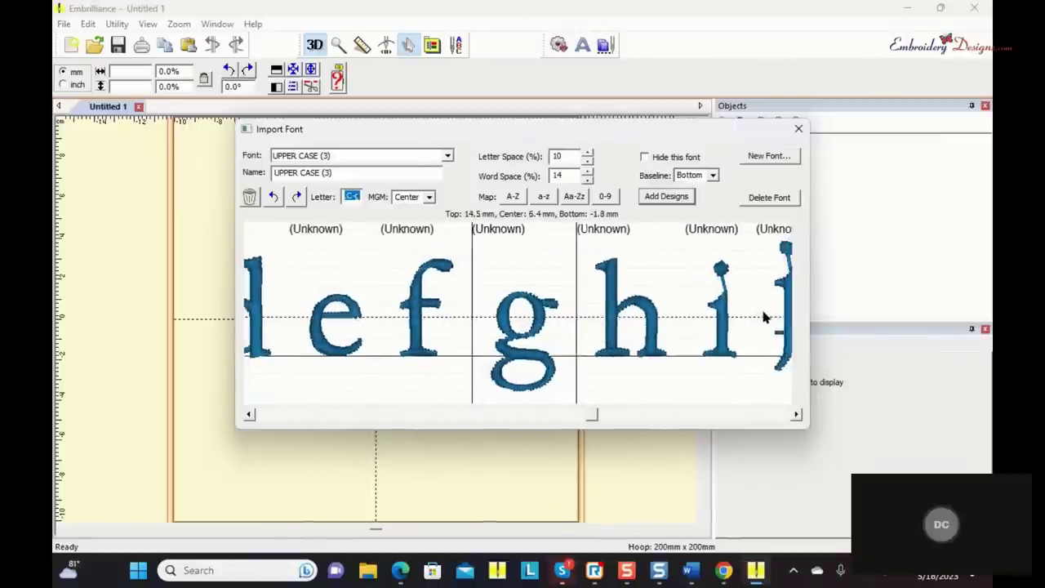
pyautogui.click(783, 330)
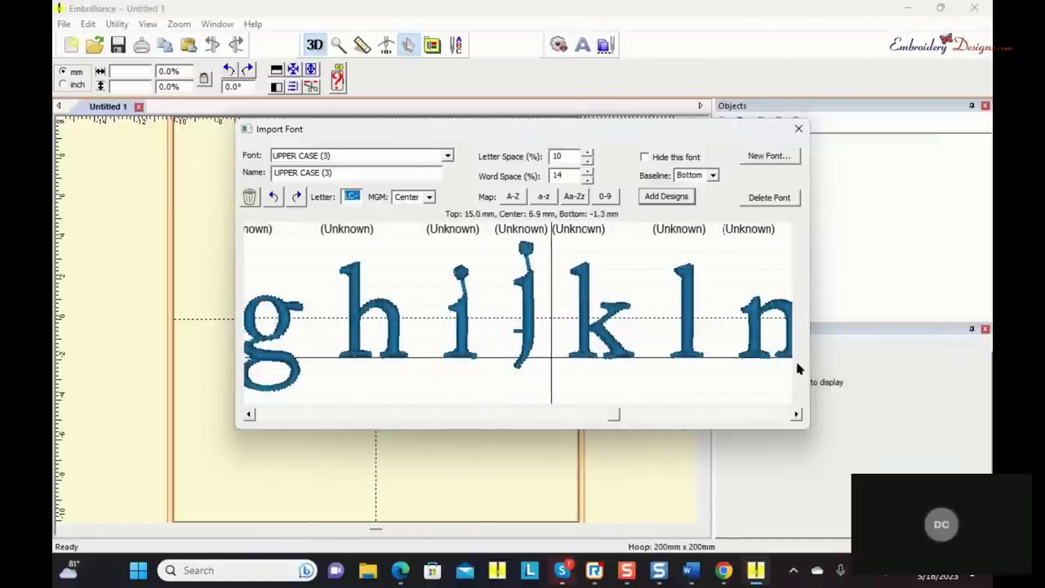
pyautogui.click(523, 295)
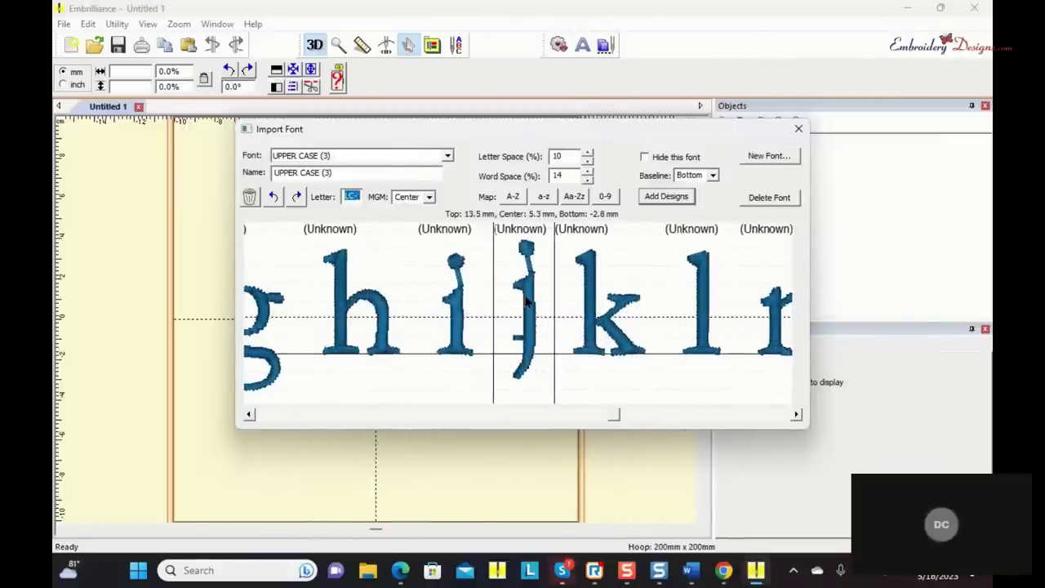
pyautogui.press('Down')
pyautogui.press('Down')
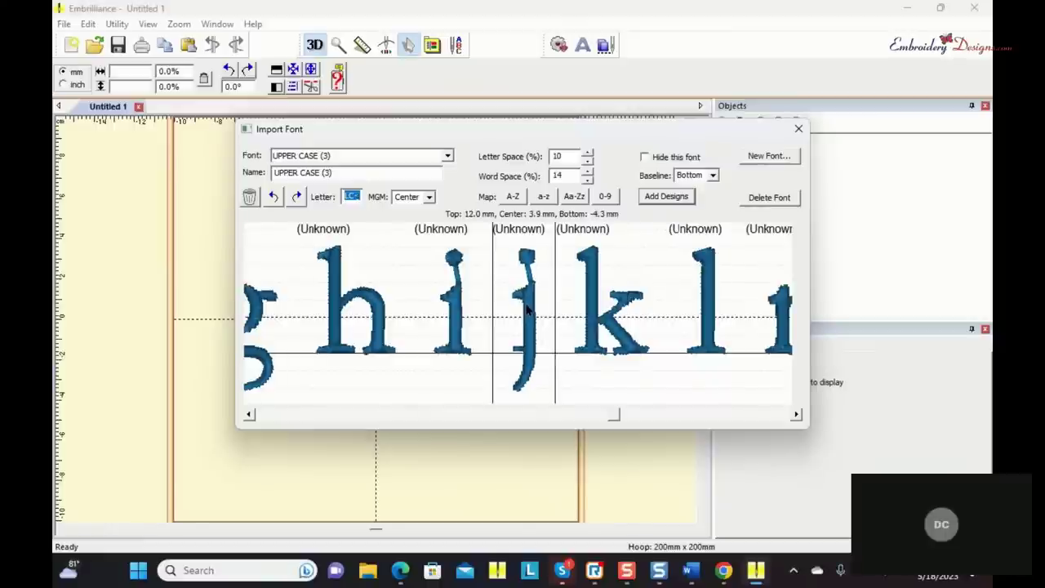
# Step: Lower the lowercase p, the q to a bottom of about -4.7 mm and the y to about -4.4 mm, dropping their stems below the baseline
pyautogui.click(798, 417)
pyautogui.click(797, 416)
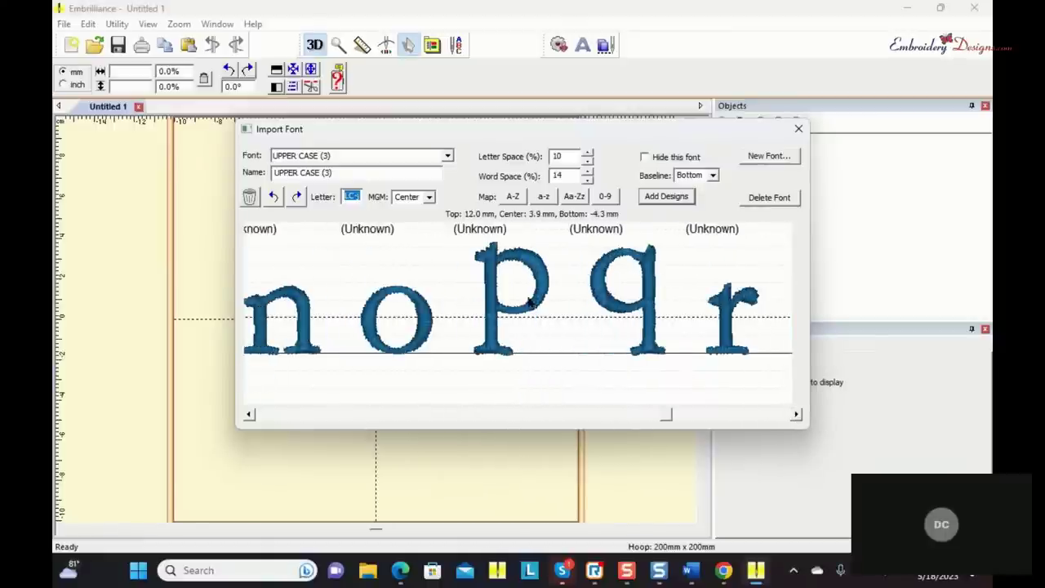
pyautogui.moveTo(539, 294); pyautogui.dragTo(541, 328)
pyautogui.moveTo(647, 300); pyautogui.dragTo(660, 351)
pyautogui.click(797, 415)
pyautogui.click(797, 415)
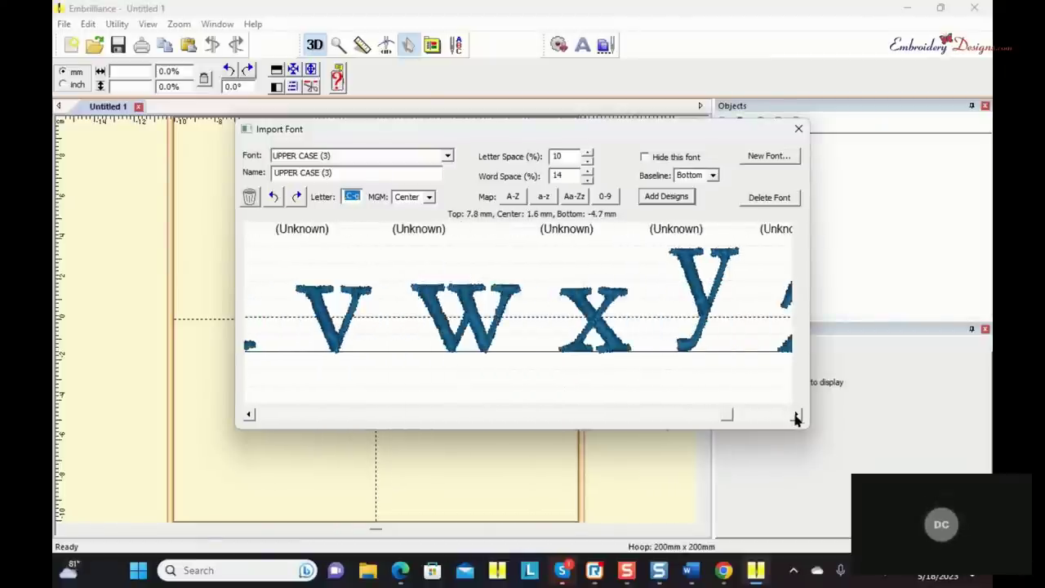
pyautogui.moveTo(700, 305); pyautogui.dragTo(700, 342)
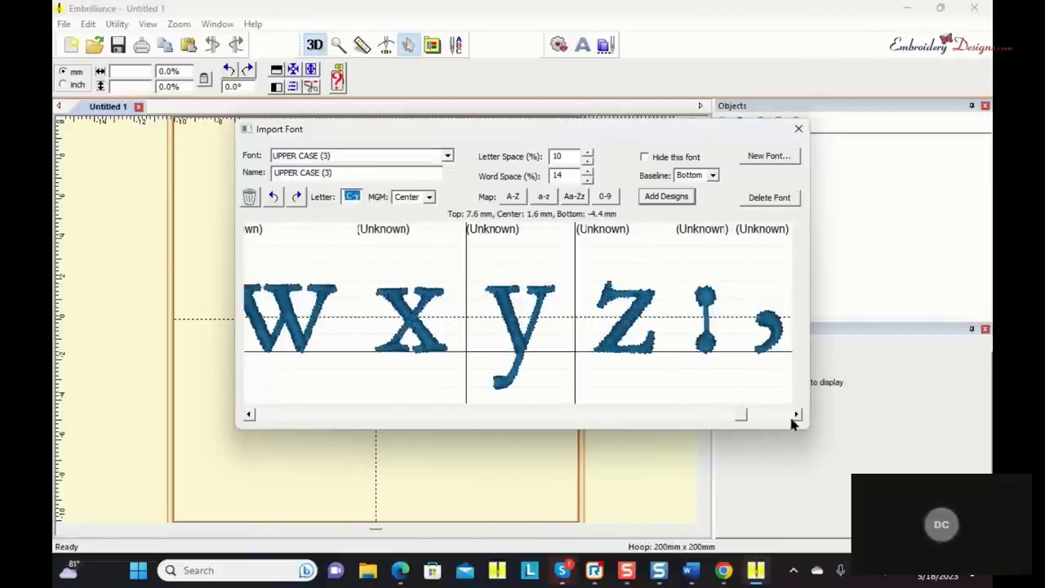
# Step: Raise the colon slightly above the baseline, lower the comma to a bottom of about -1.3 mm, and raise the quote mark to capital height
pyautogui.moveTo(701, 347); pyautogui.dragTo(700, 333)
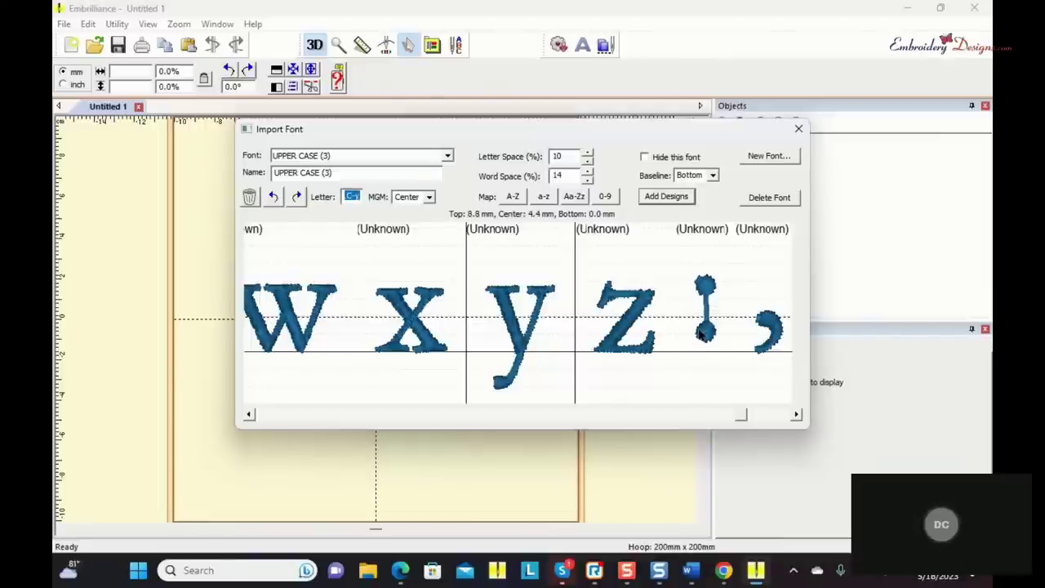
pyautogui.click(700, 333)
pyautogui.moveTo(597, 329)
pyautogui.mouseDown()
pyautogui.moveTo(583, 329)
pyautogui.moveTo(600, 341)
pyautogui.mouseUp()
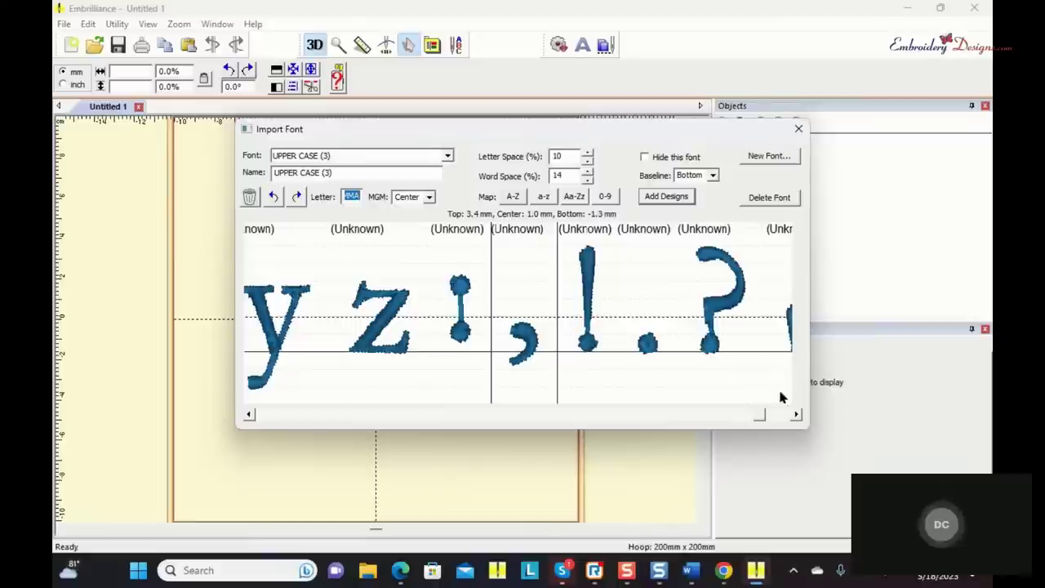
pyautogui.click(796, 414)
pyautogui.moveTo(514, 335); pyautogui.dragTo(501, 274)
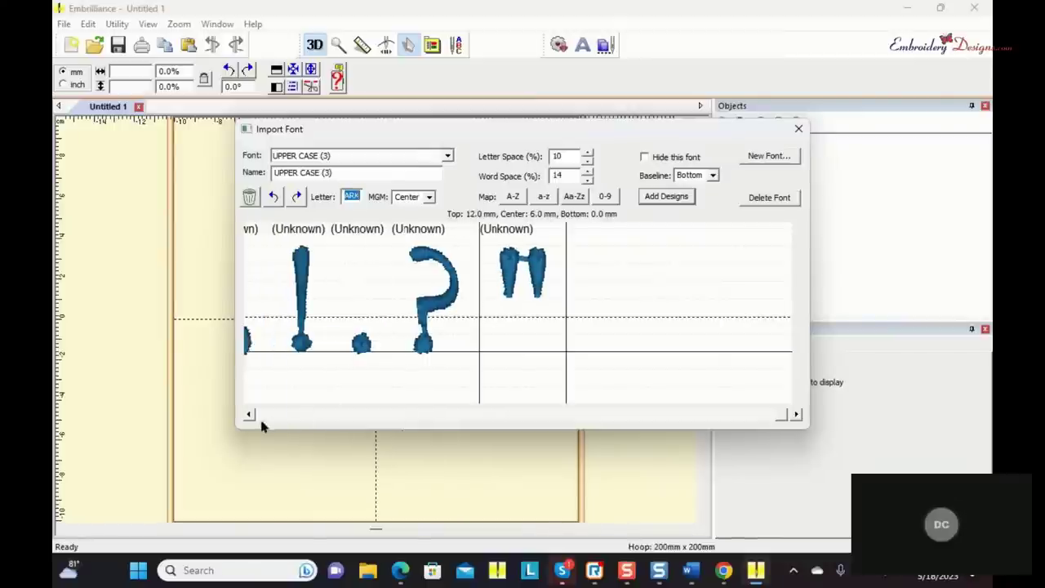
# Step: Map the uppercase designs to A-Z starting at the A, and the lowercase designs to a-z starting at the a
pyautogui.moveTo(783, 415); pyautogui.dragTo(268, 412)
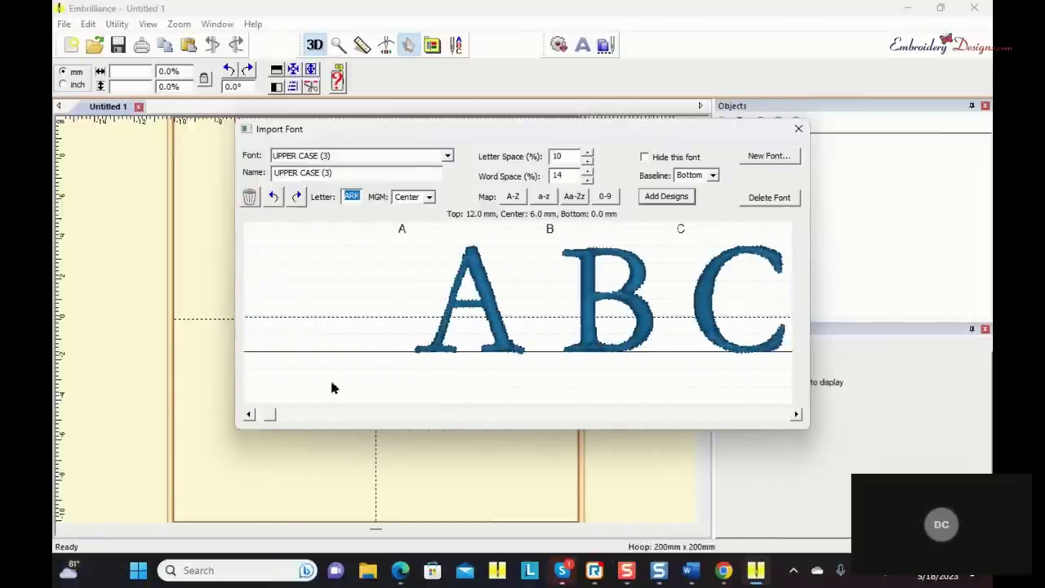
pyautogui.click(434, 351)
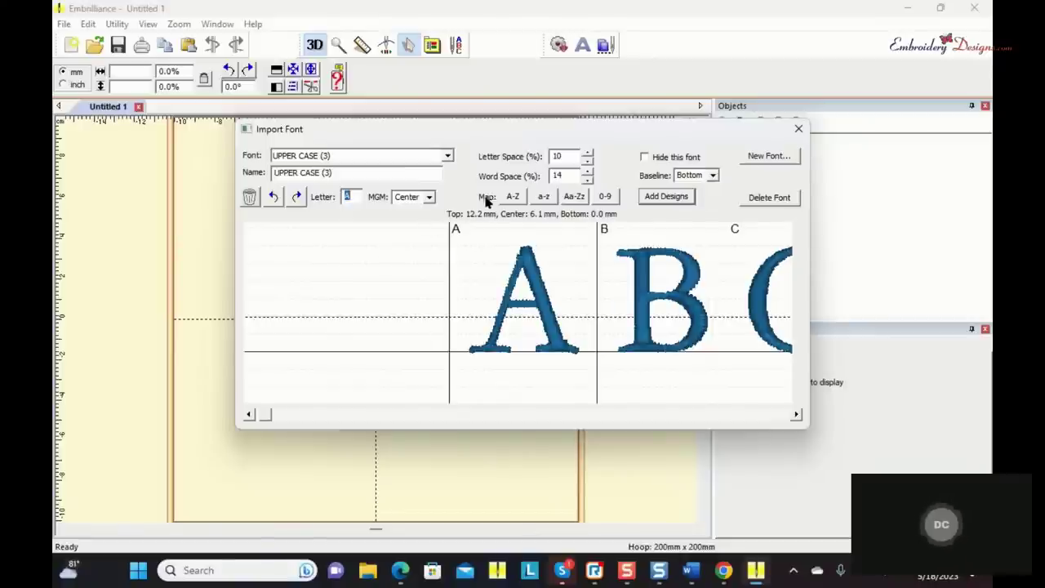
pyautogui.click(514, 201)
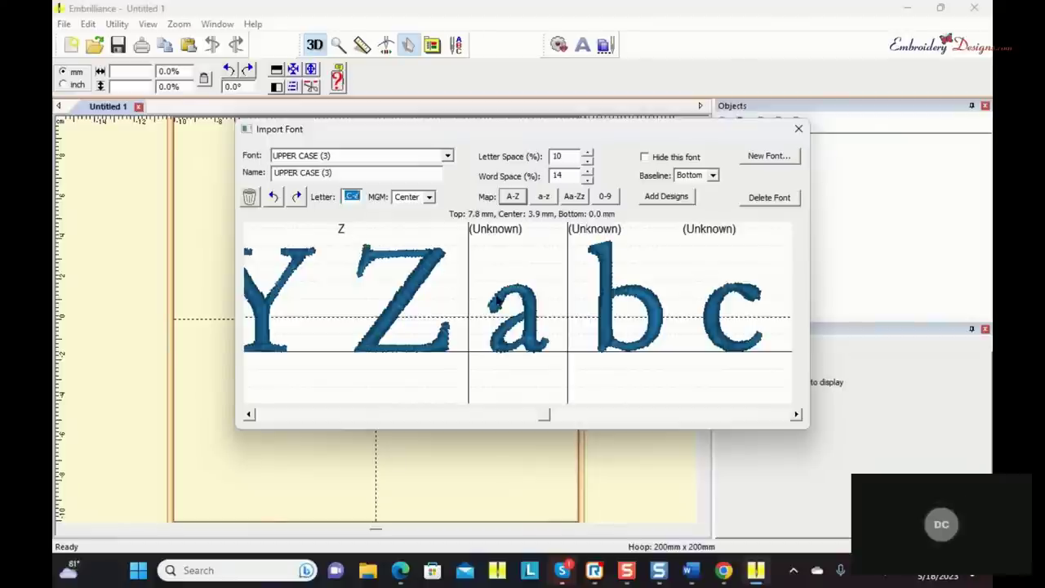
pyautogui.click(544, 199)
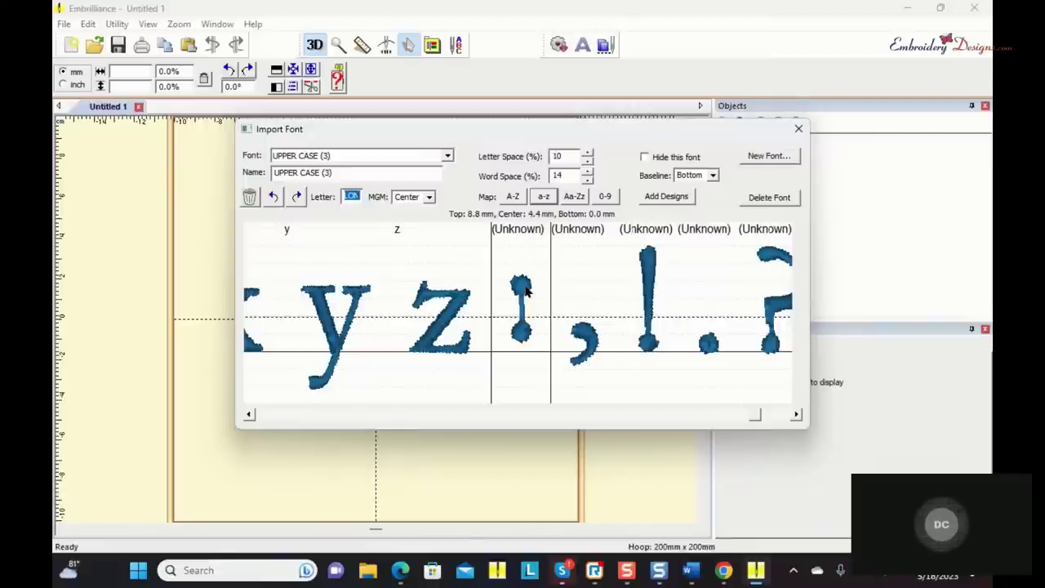
# Step: Assign the characters : , ! . ? and " to the matching punctuation designs after the z
pyautogui.scroll(-1, 525, 290)
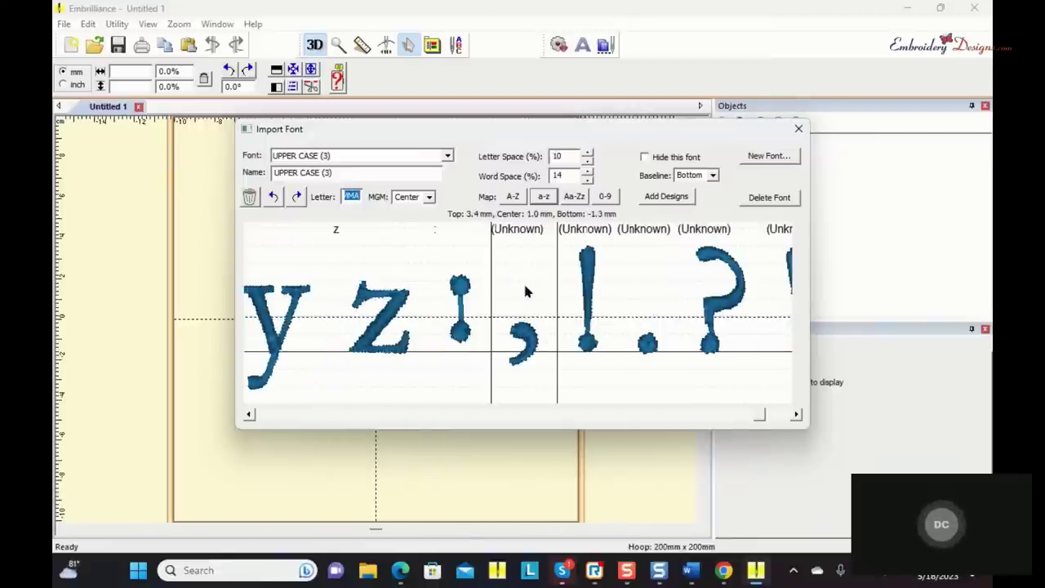
pyautogui.scroll(-1, 525, 290)
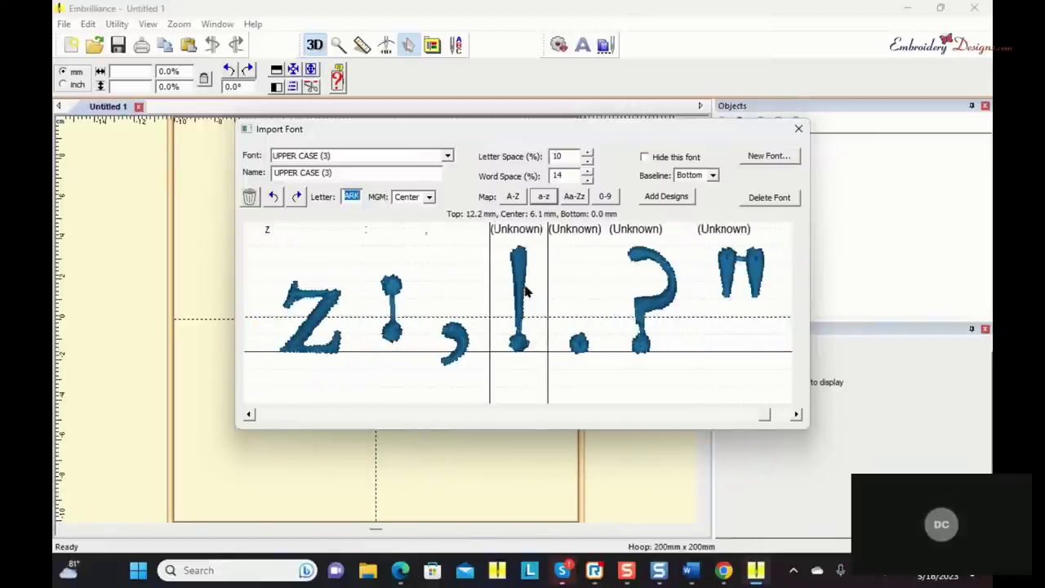
pyautogui.scroll(-1, 525, 290)
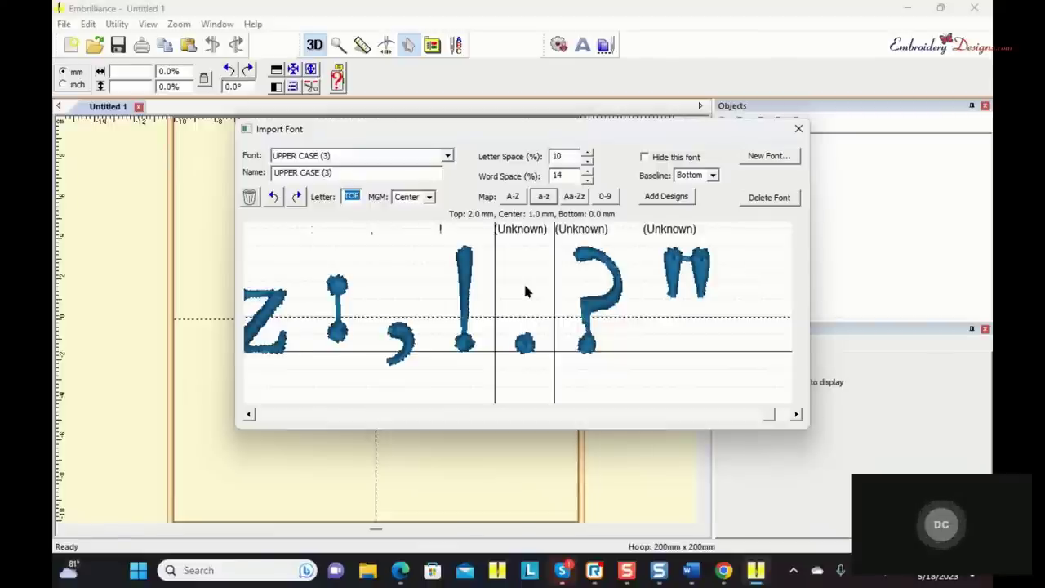
pyautogui.scroll(-1, 525, 291)
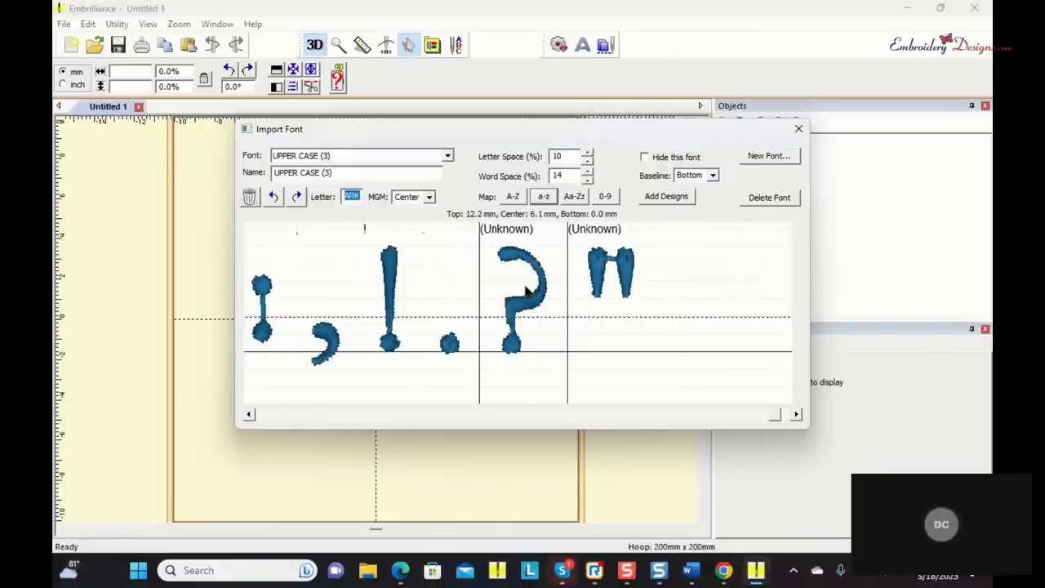
pyautogui.scroll(-1, 525, 292)
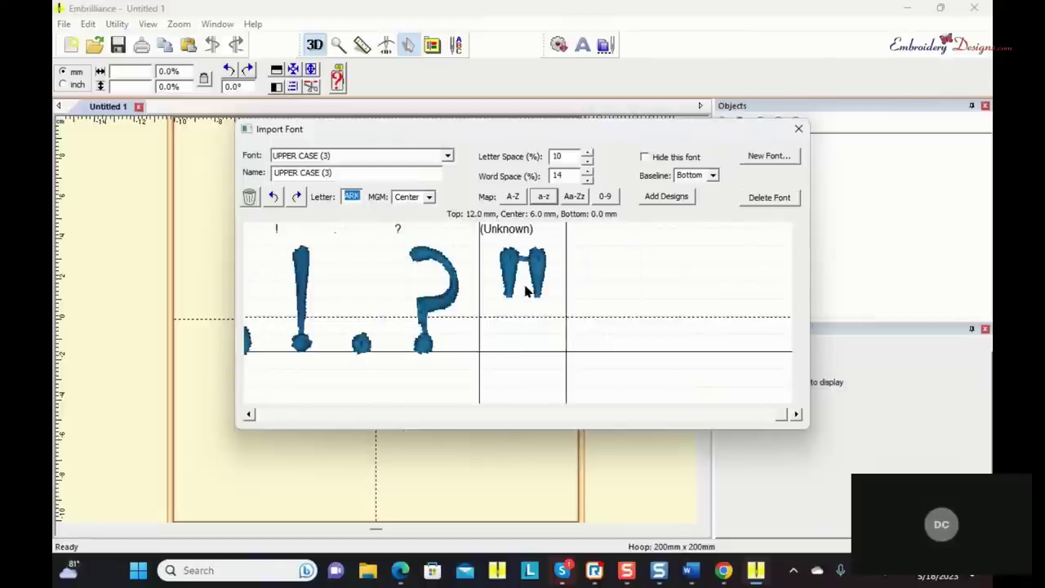
pyautogui.write('"')
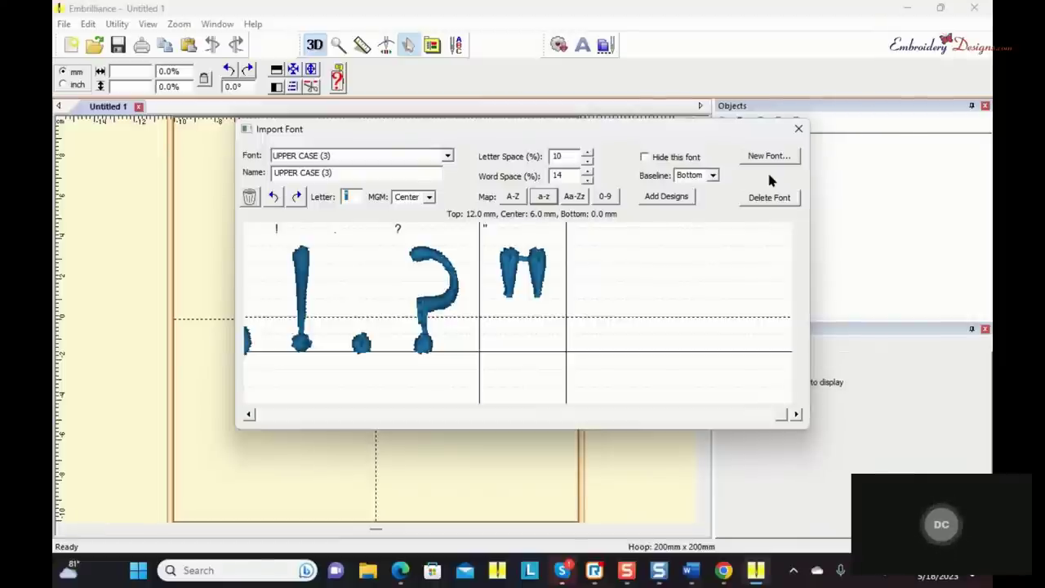
# Step: Switch to the Rivermill Diner 1 Inch font, saving the UPPER CASE (3) font
pyautogui.click(447, 156)
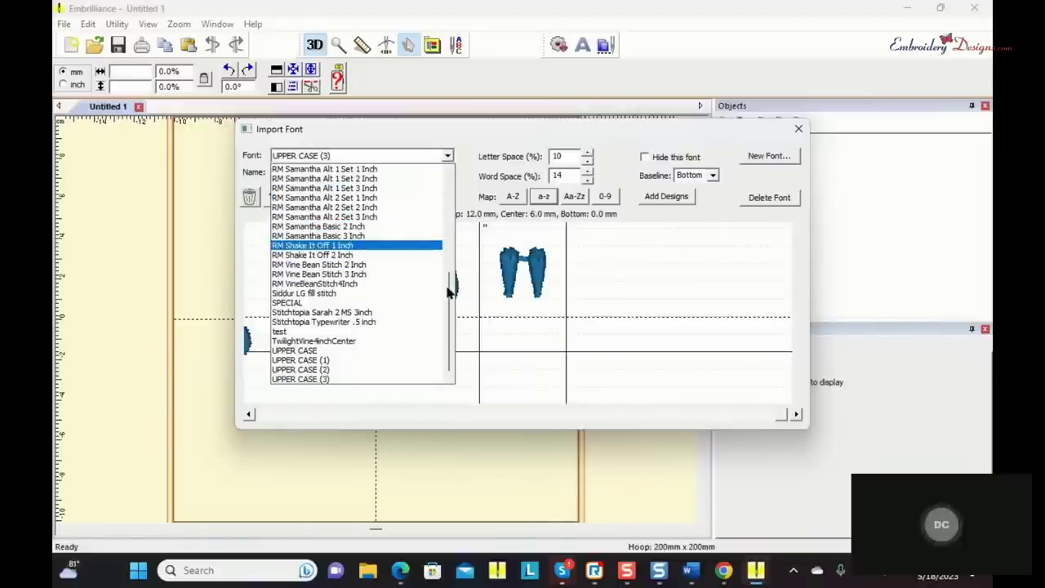
pyautogui.scroll(1, 445, 283)
pyautogui.scroll(4, 445, 284)
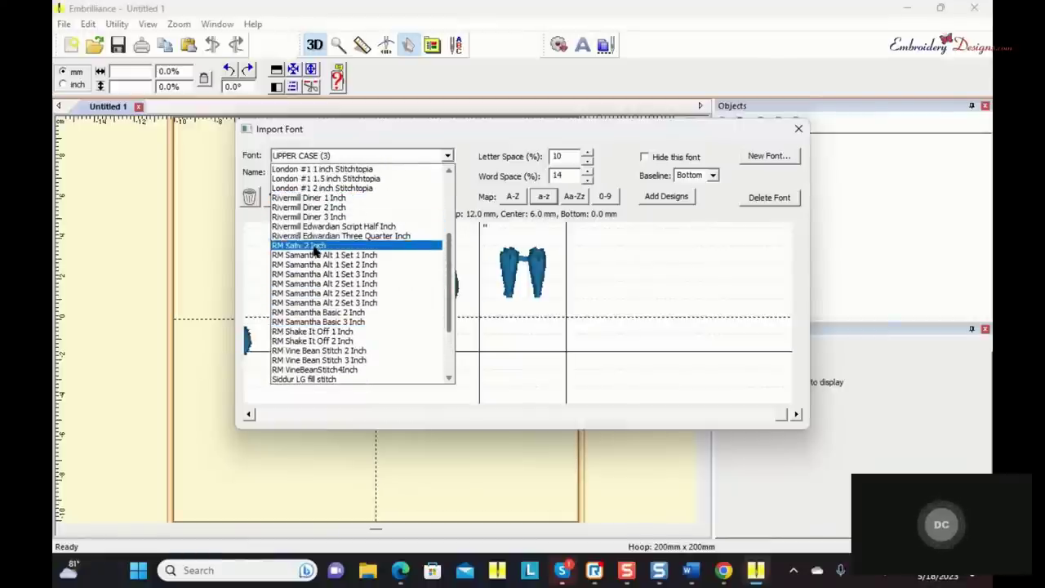
pyautogui.click(337, 200)
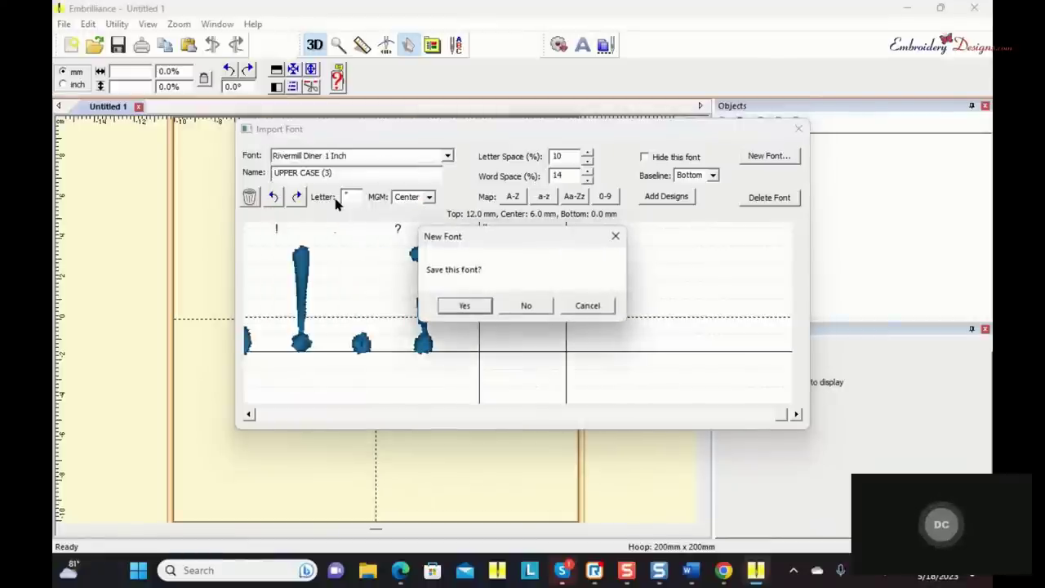
pyautogui.click(469, 306)
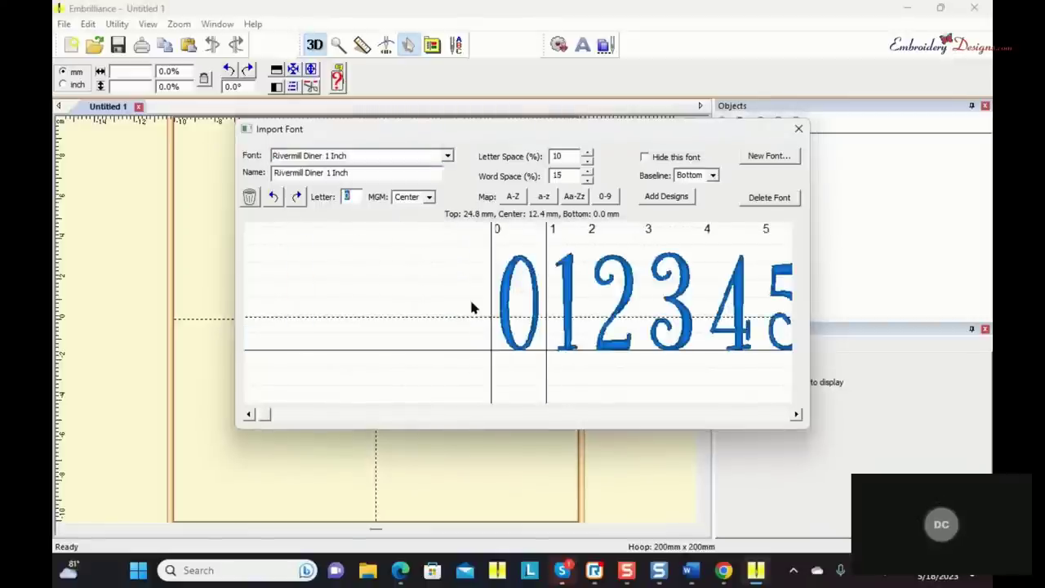
# Step: Shorten the Rivermill part of the font's name so it reads RMI Diner 1 Inch
pyautogui.click(349, 173)
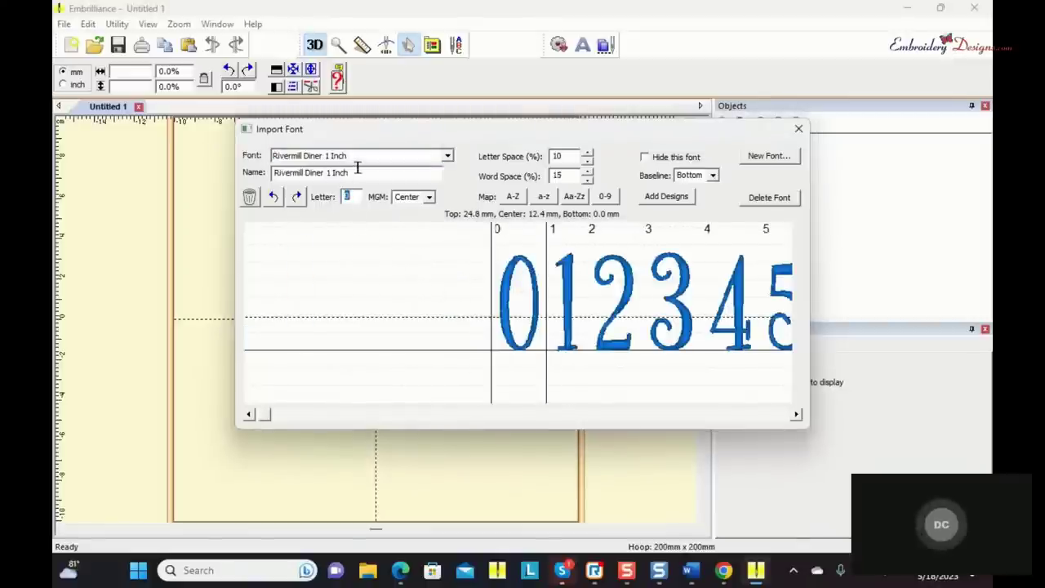
pyautogui.moveTo(369, 180); pyautogui.dragTo(261, 179)
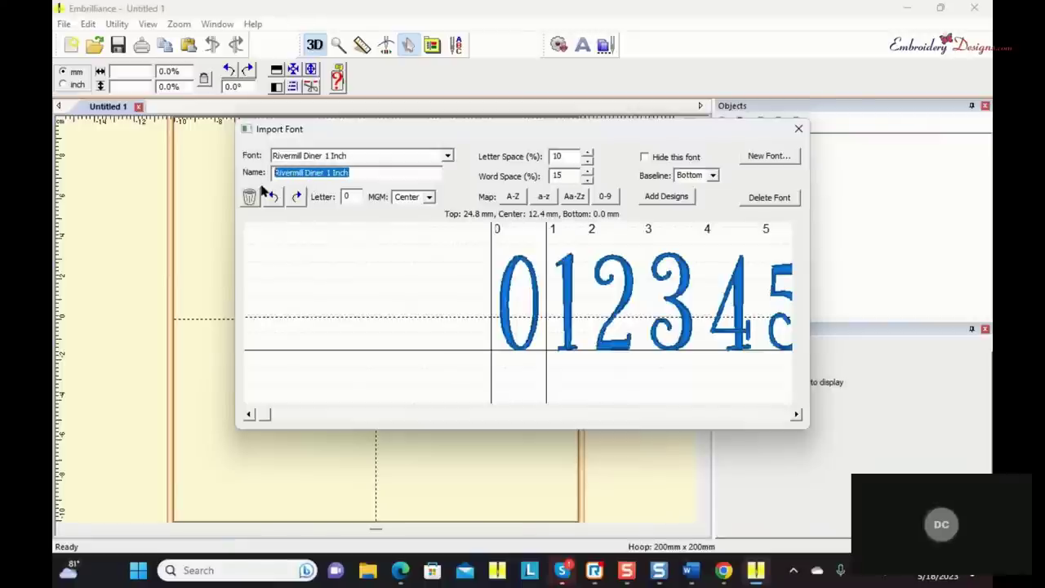
pyautogui.click(302, 173)
pyautogui.moveTo(301, 173); pyautogui.dragTo(271, 172)
pyautogui.write('RMI')
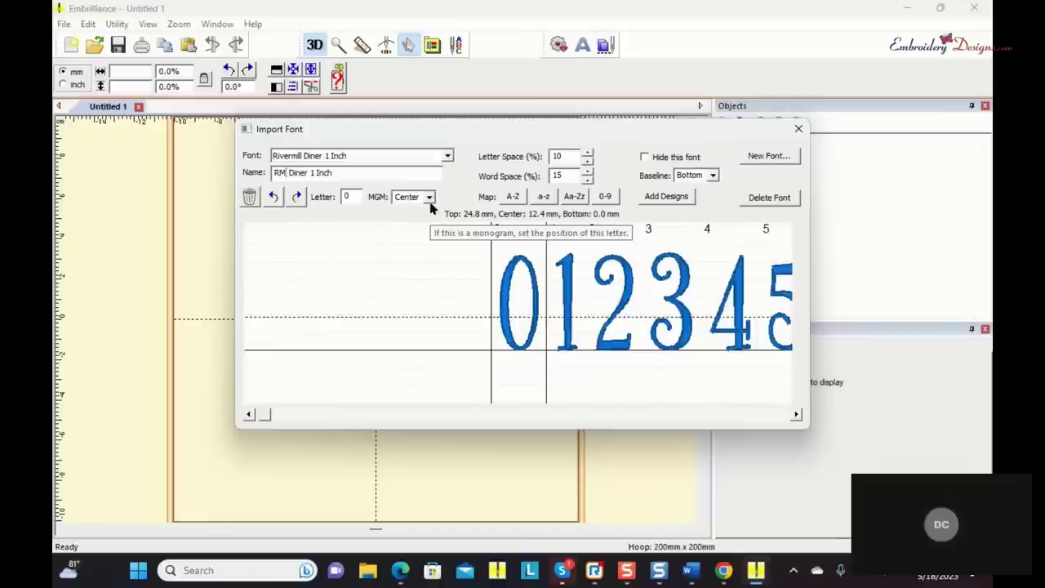
# Step: Look through the baseline and monogram position choices for the font, and turn on Hide this font
pyautogui.click(713, 176)
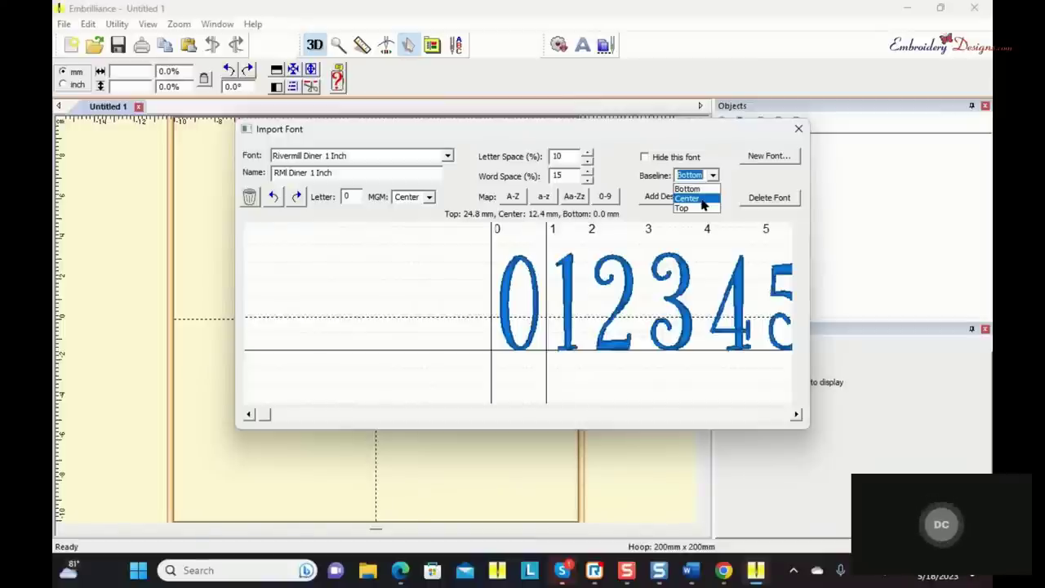
pyautogui.click(431, 199)
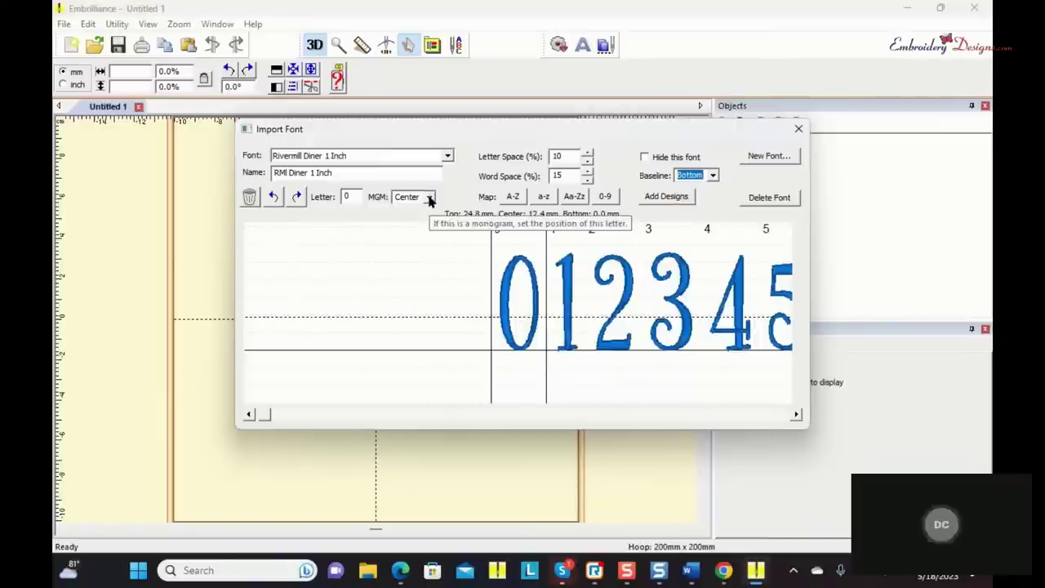
pyautogui.click(430, 199)
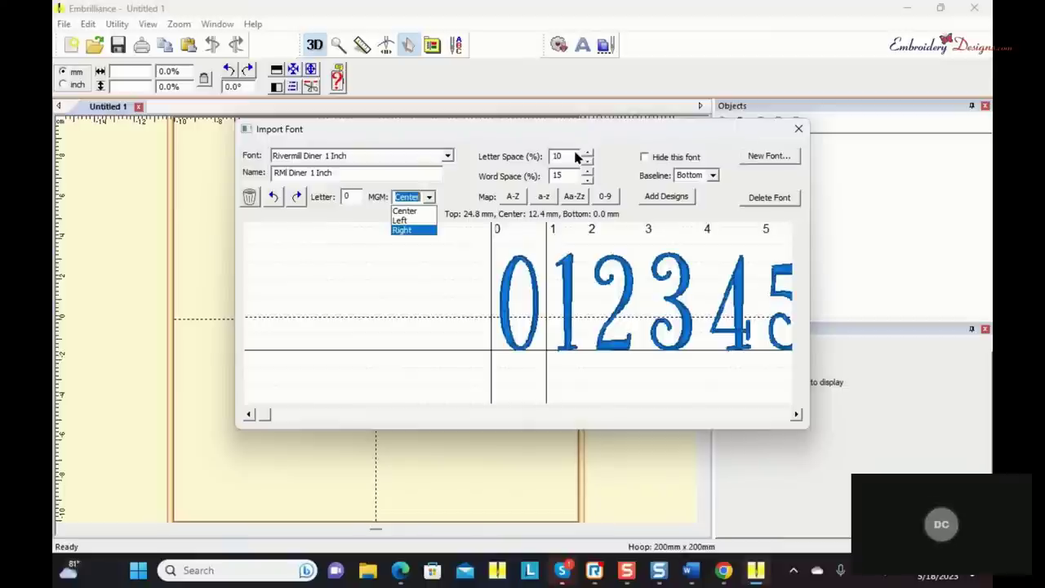
pyautogui.click(656, 162)
pyautogui.click(656, 161)
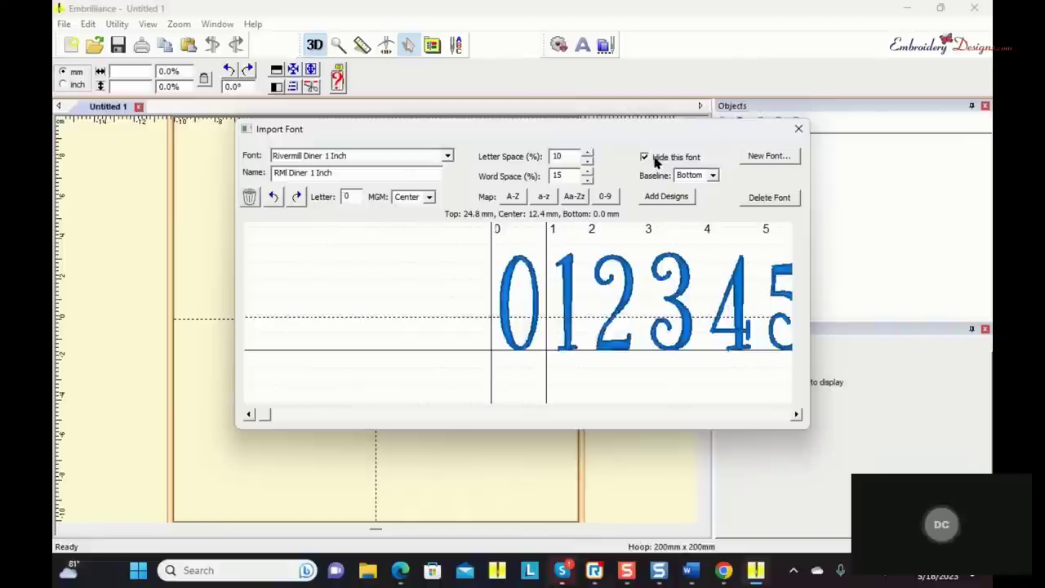
pyautogui.click(448, 156)
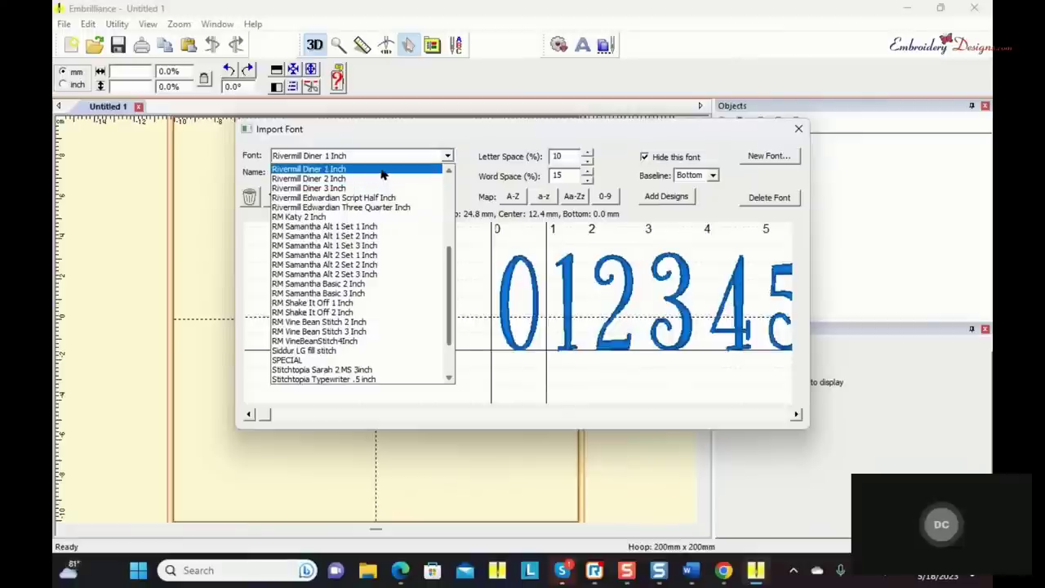
pyautogui.click(381, 170)
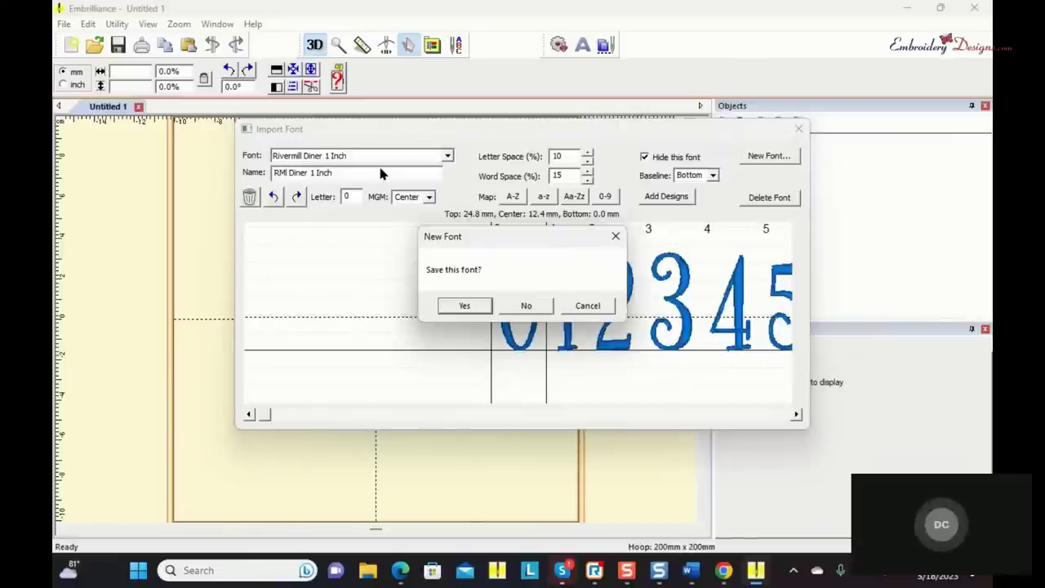
pyautogui.click(603, 306)
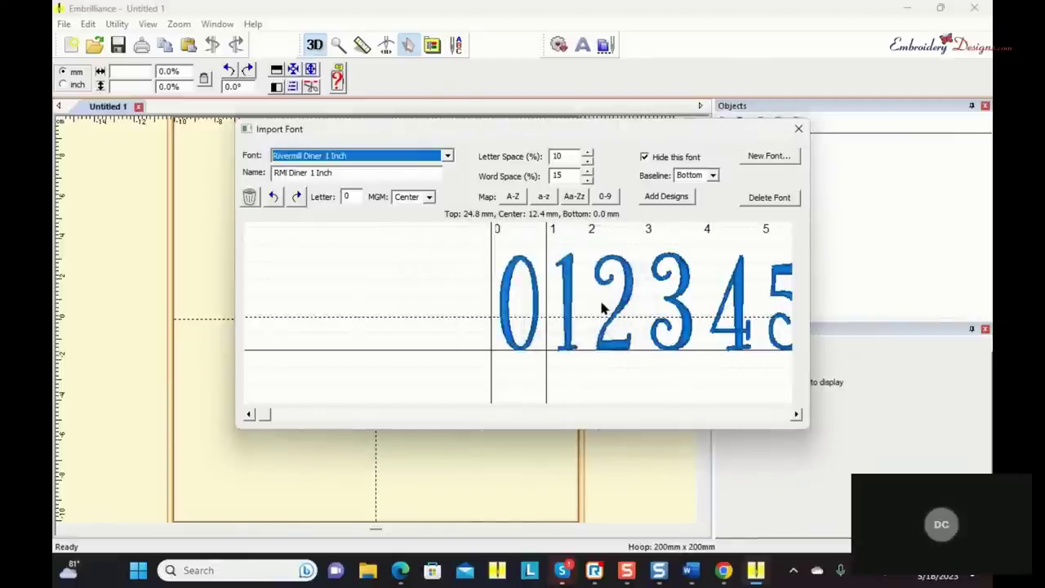
# Step: Turn off Hide this font for the Rivermill Diner 1 Inch font and close the Import Font dialog
pyautogui.click(645, 157)
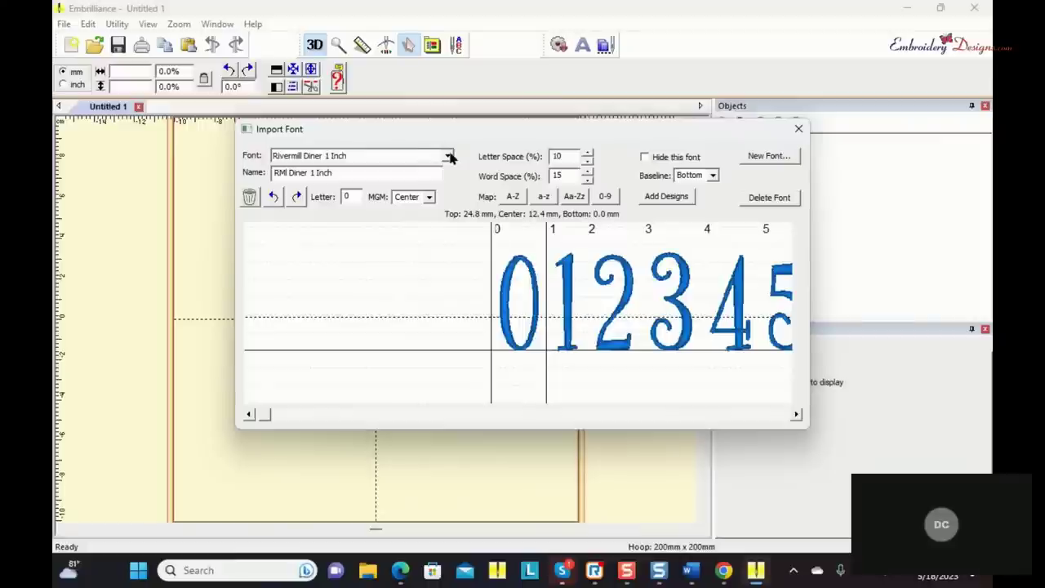
pyautogui.click(798, 130)
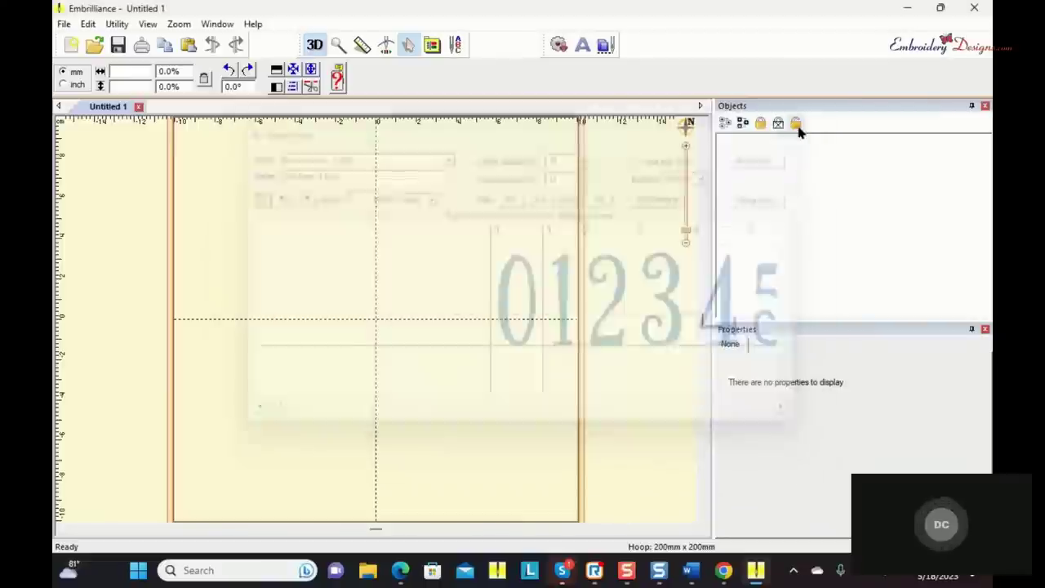
# Step: Restart the Embrilliance demo with the Density Repair Kit enabled alongside Essentials
pyautogui.click(977, 11)
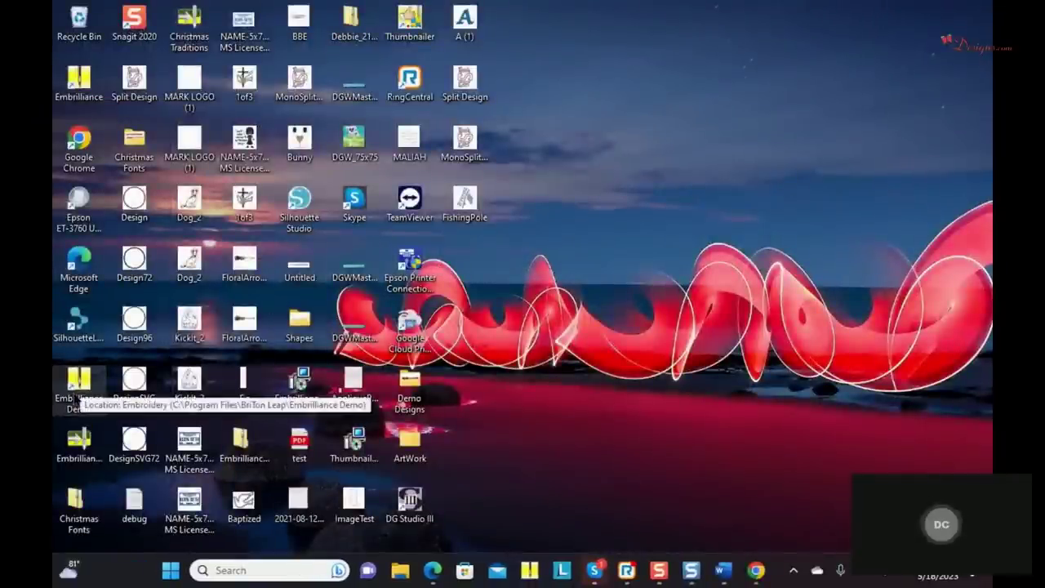
pyautogui.doubleClick(78, 392)
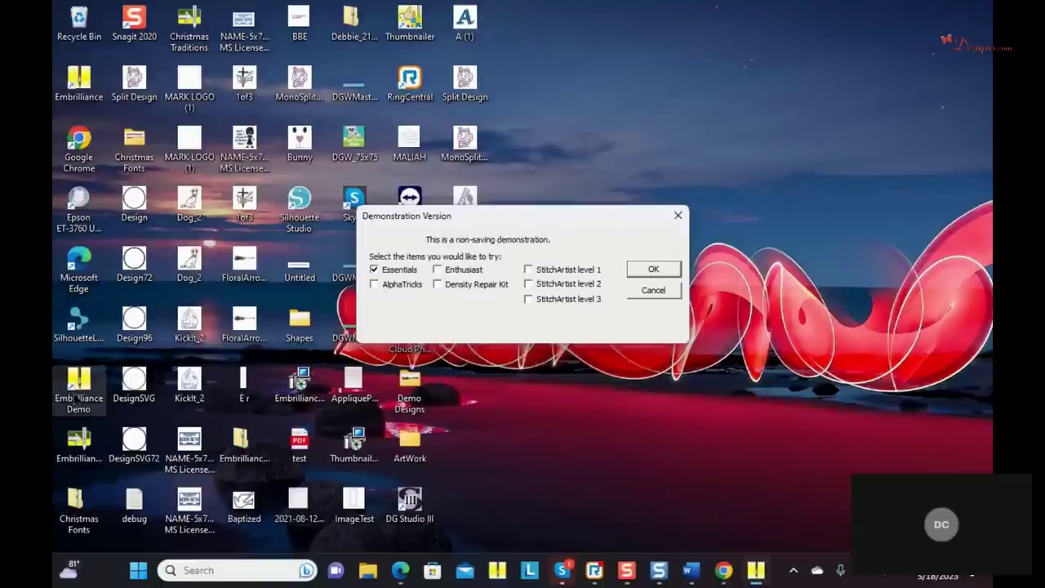
pyautogui.click(437, 284)
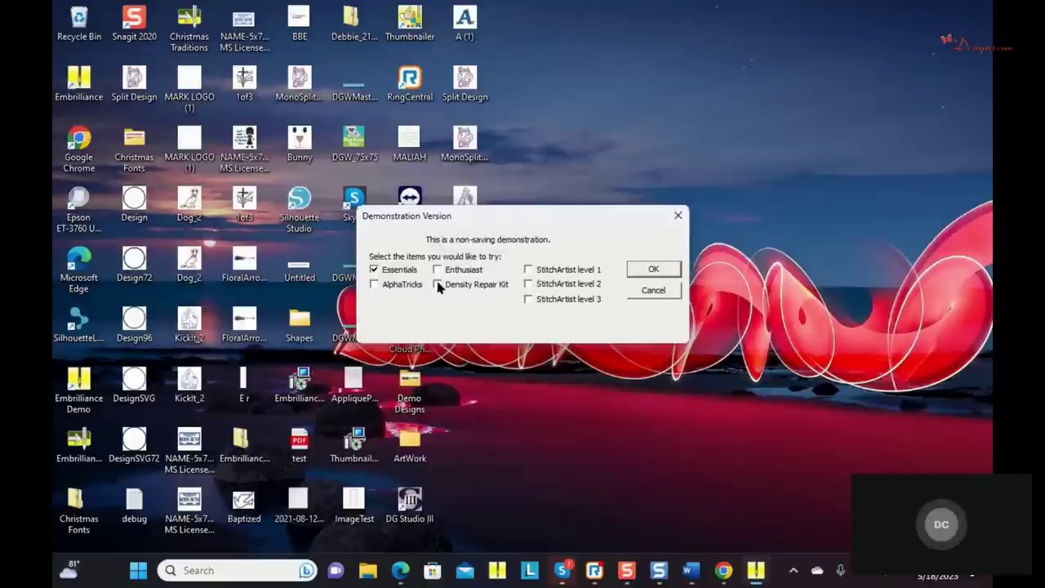
pyautogui.click(653, 270)
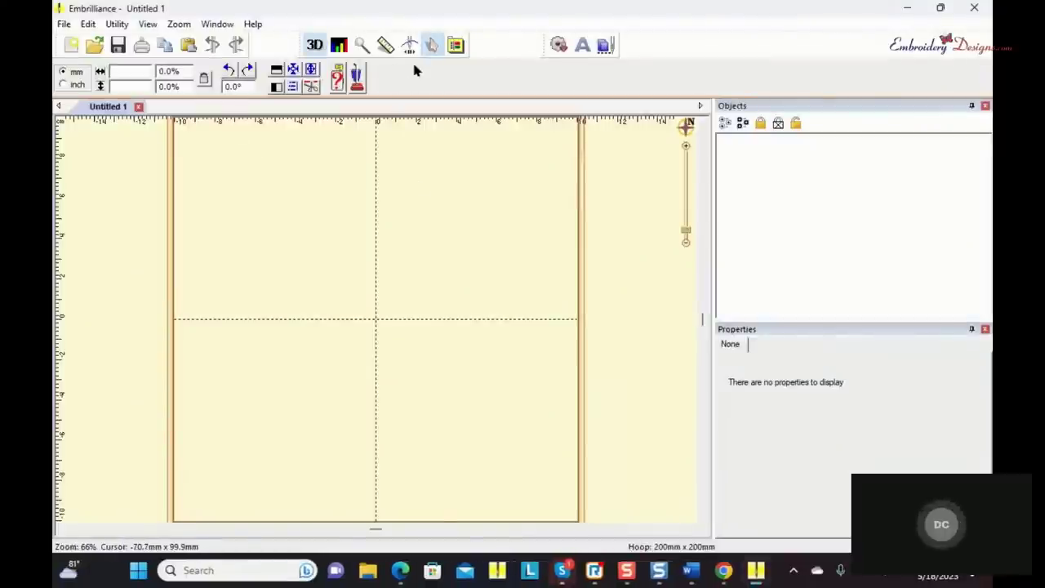
# Step: Set the Project Advisor to No Project for the empty page and close it
pyautogui.click(338, 87)
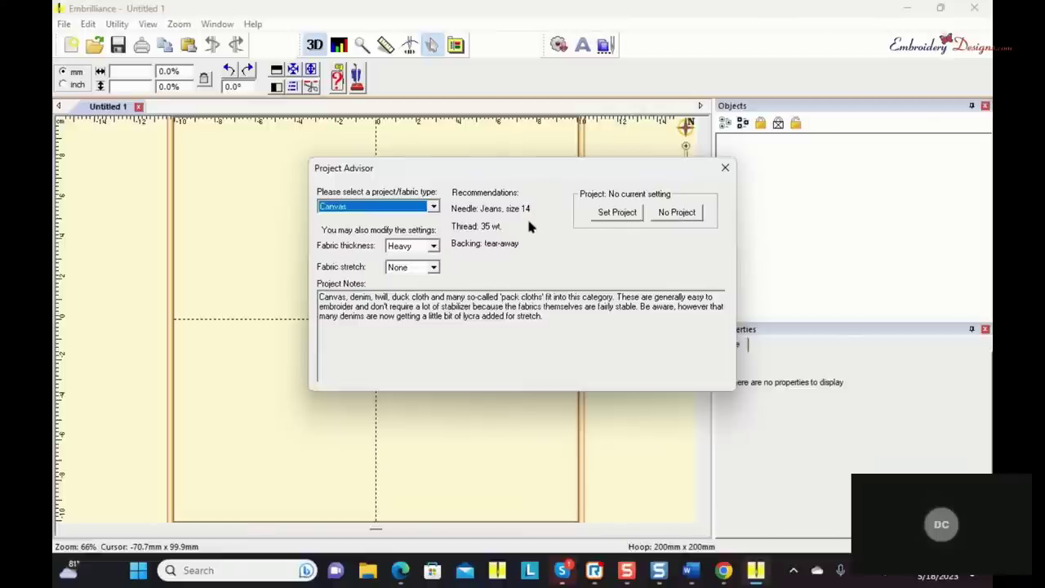
pyautogui.click(679, 214)
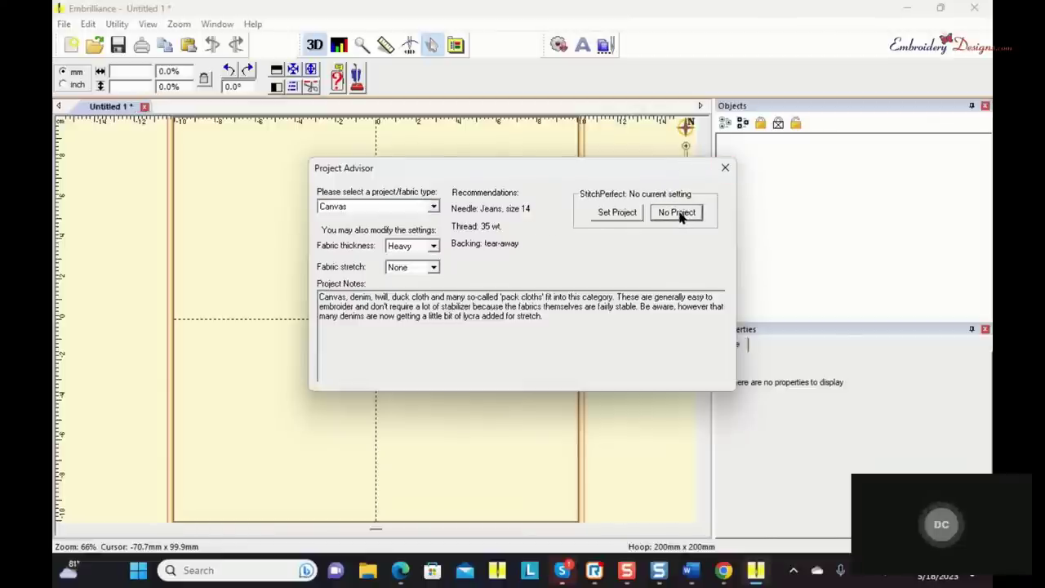
pyautogui.click(723, 170)
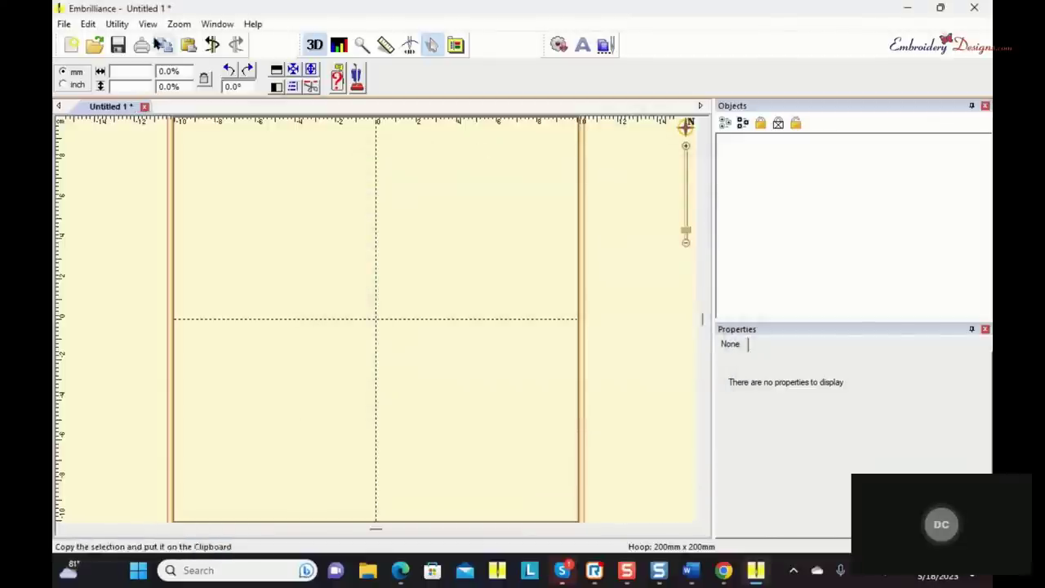
# Step: Merge the butterfly stitch file atg-sft003.pes from the Demo Designs folder on the Desktop into the page
pyautogui.click(64, 25)
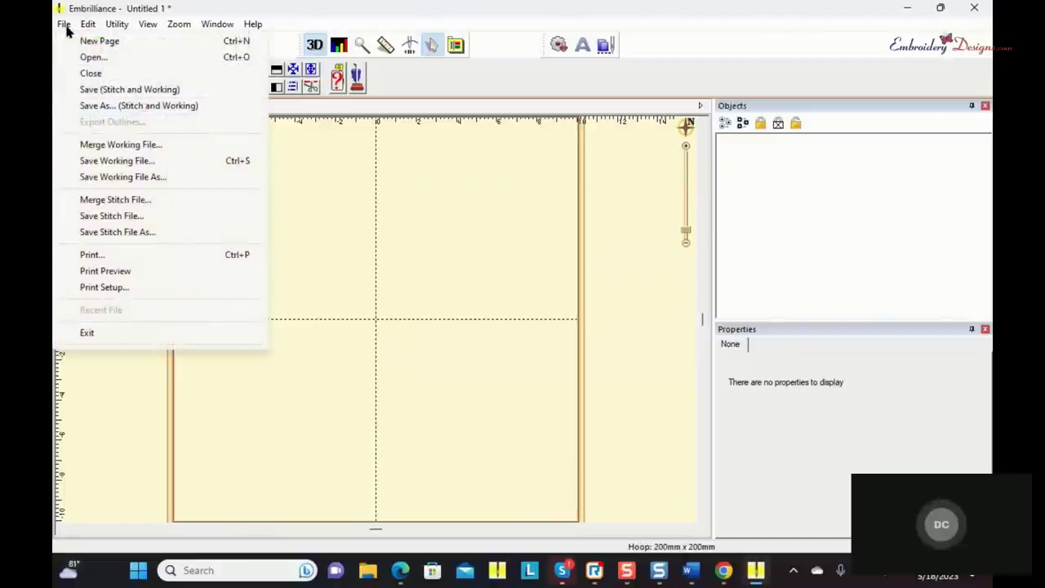
pyautogui.click(110, 201)
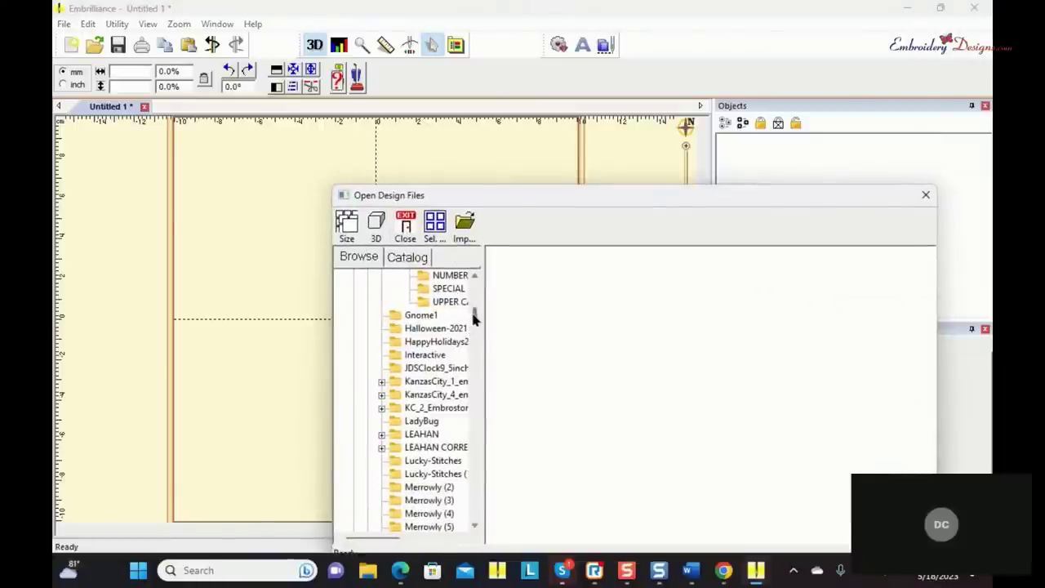
pyautogui.moveTo(473, 319); pyautogui.dragTo(476, 296)
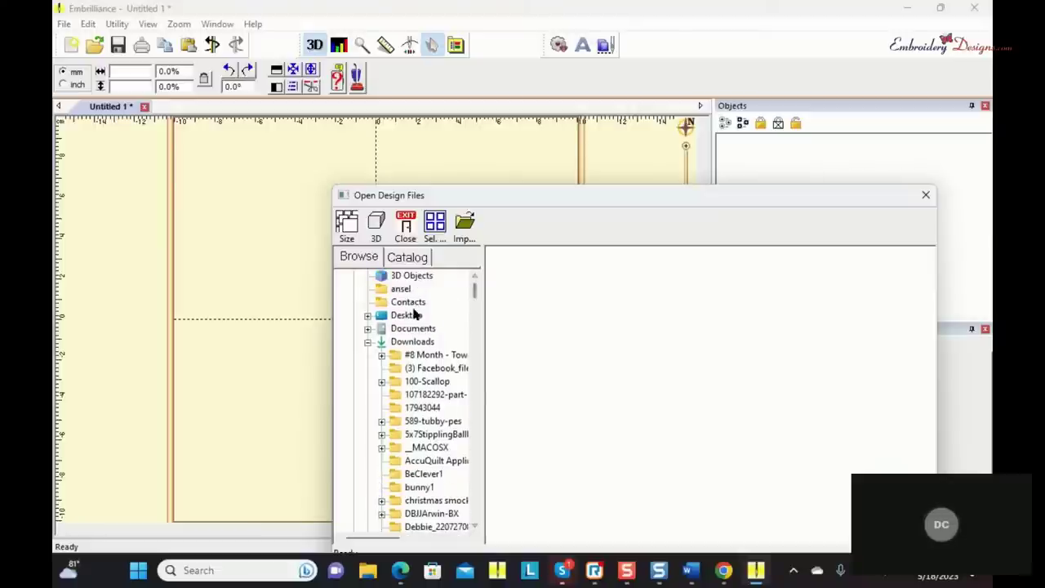
pyautogui.click(369, 318)
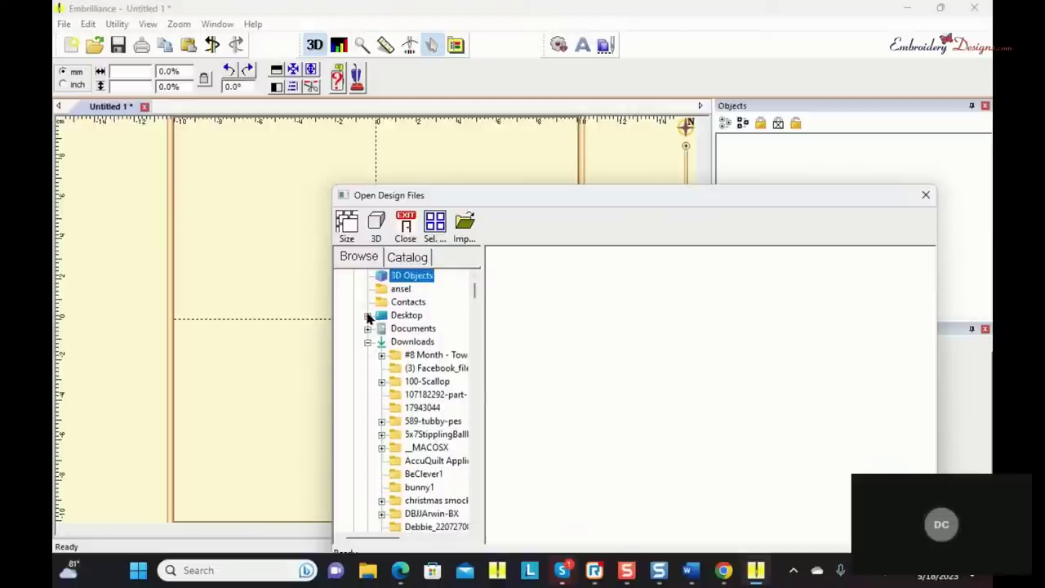
pyautogui.click(368, 316)
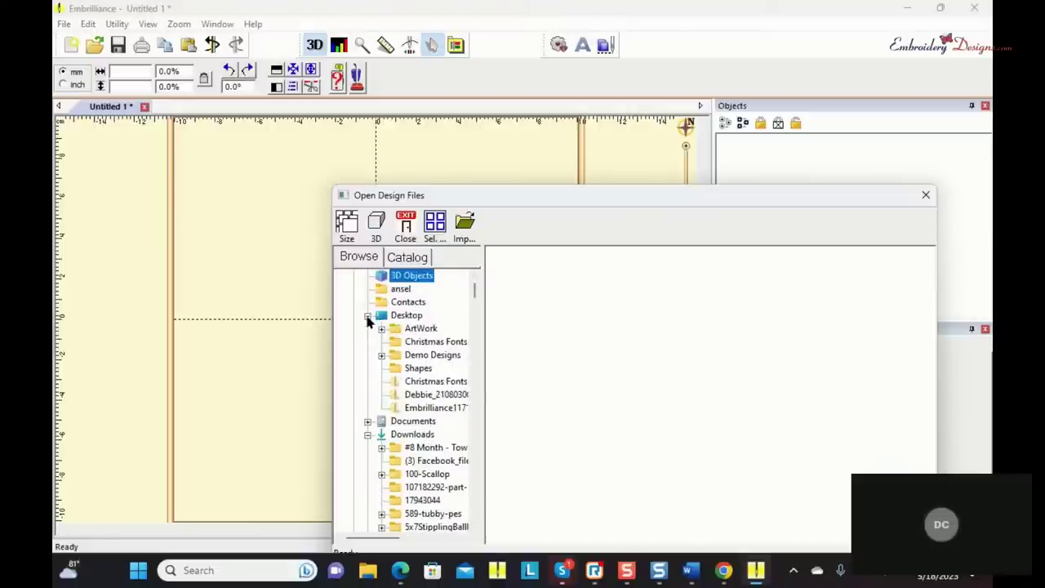
pyautogui.click(396, 358)
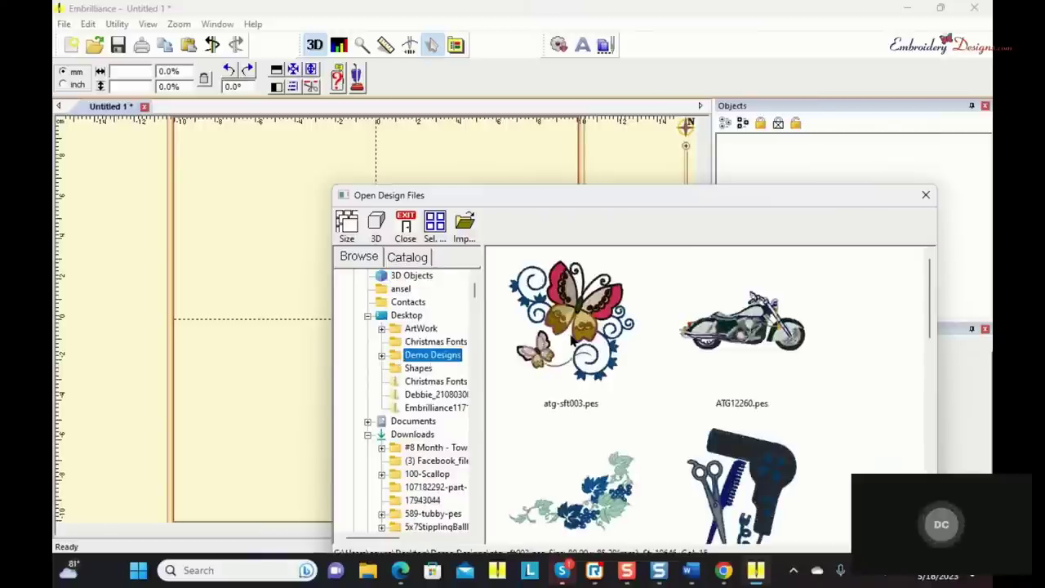
pyautogui.click(573, 340)
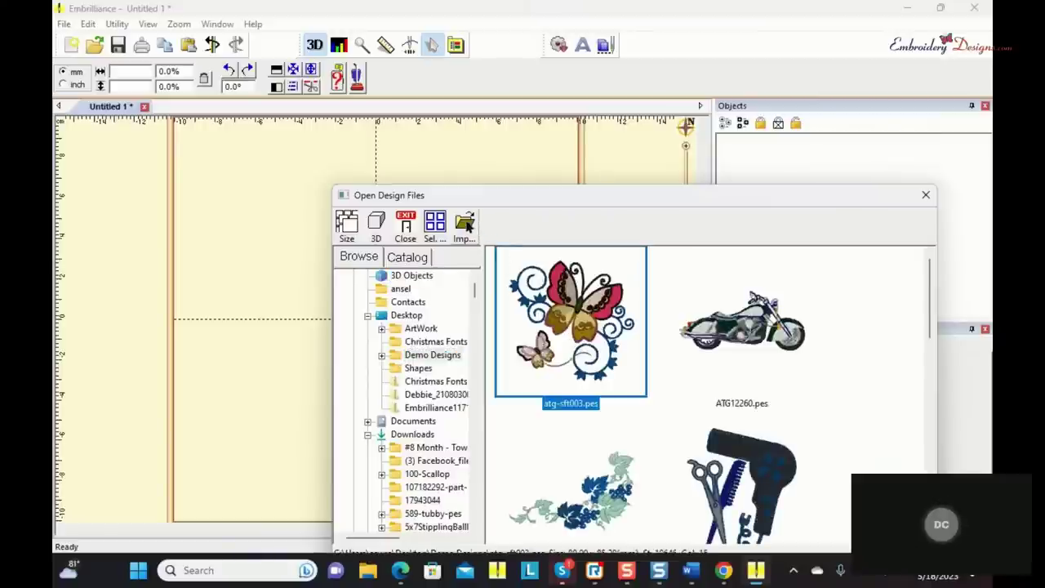
pyautogui.click(463, 225)
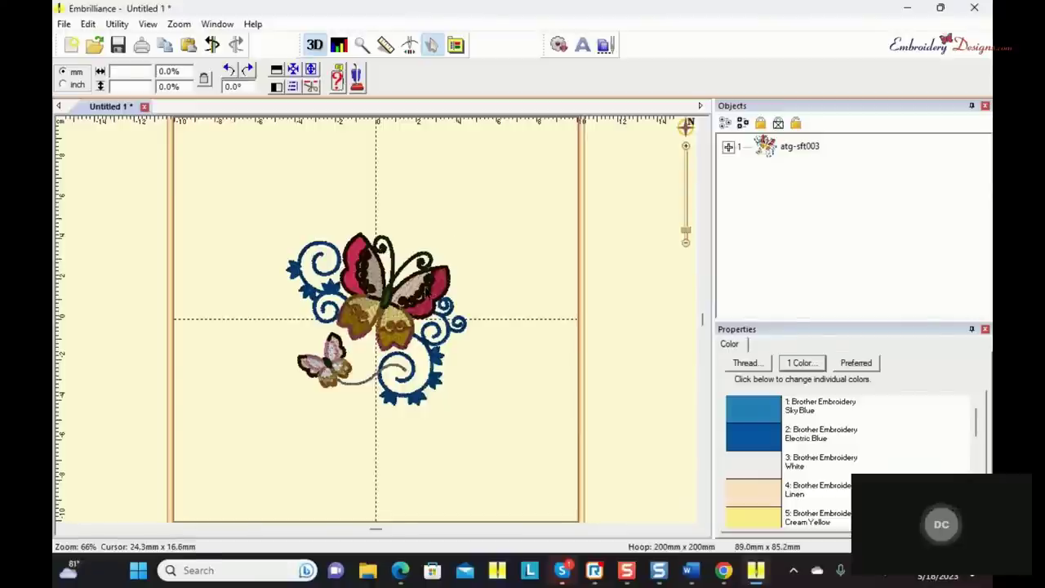
# Step: Select the butterfly design and set its project type to Lace in the Project Advisor
pyautogui.click(427, 285)
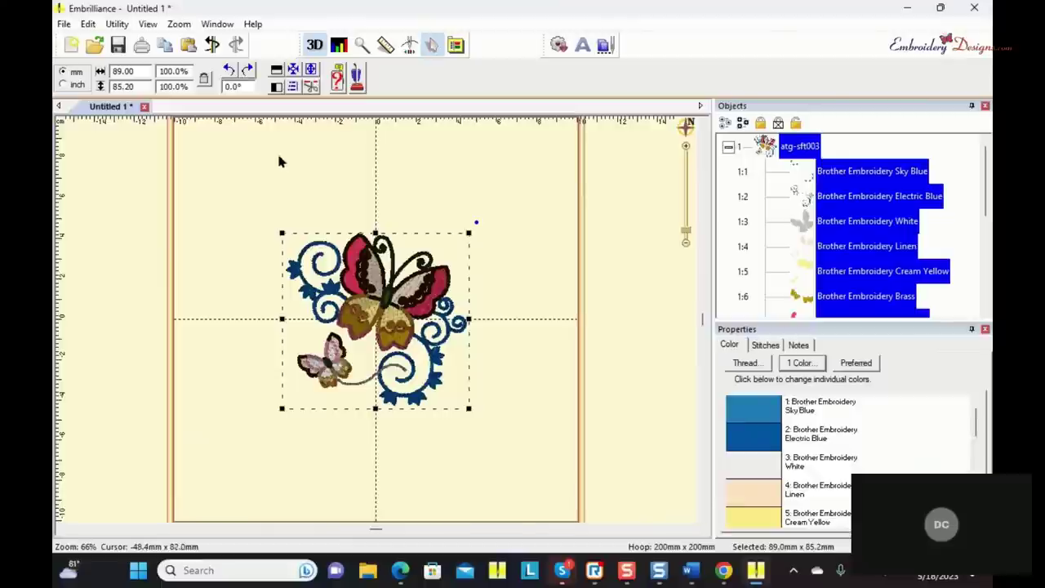
pyautogui.click(343, 82)
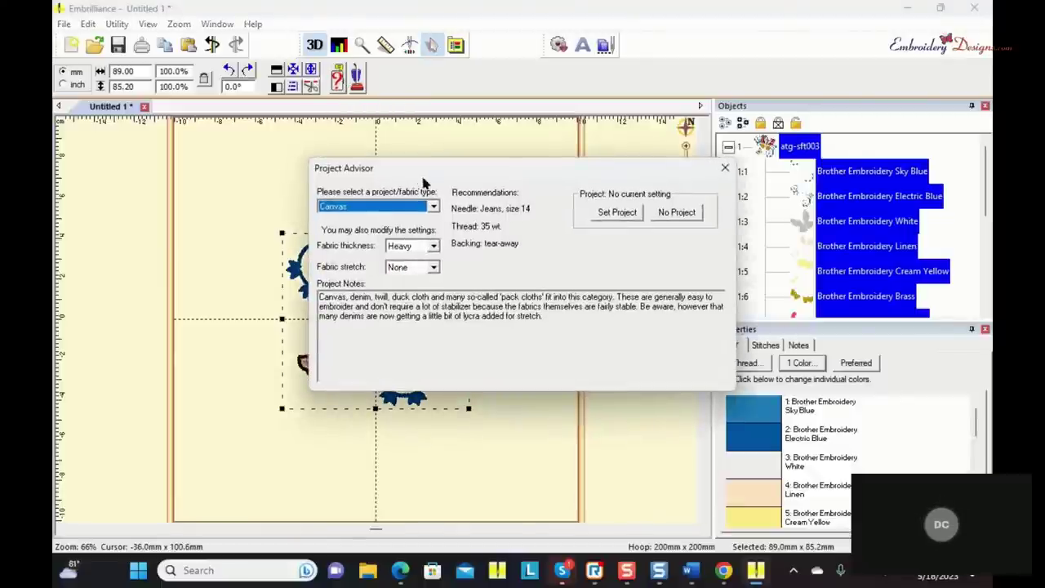
pyautogui.click(434, 209)
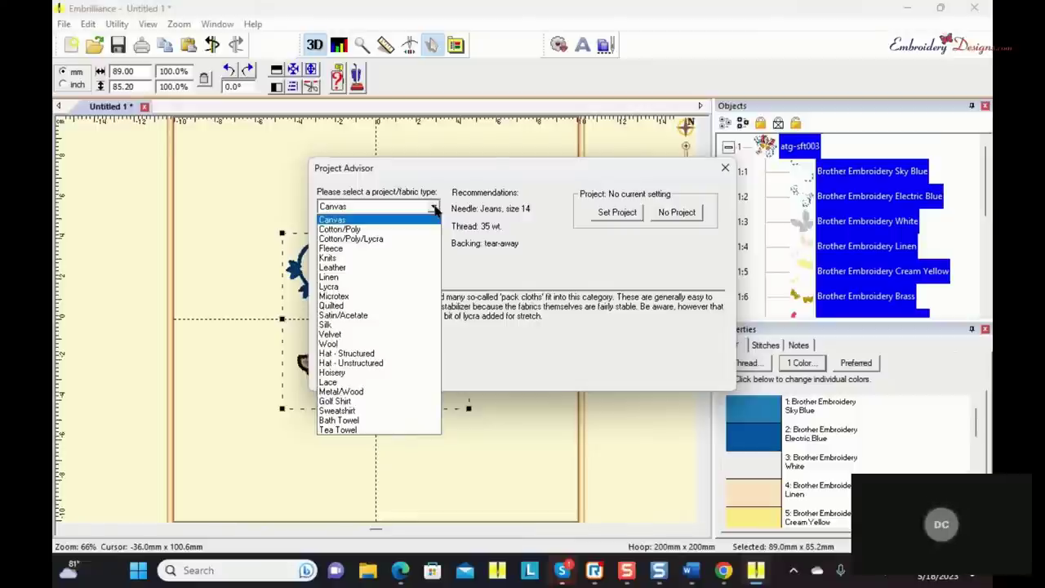
pyautogui.click(379, 383)
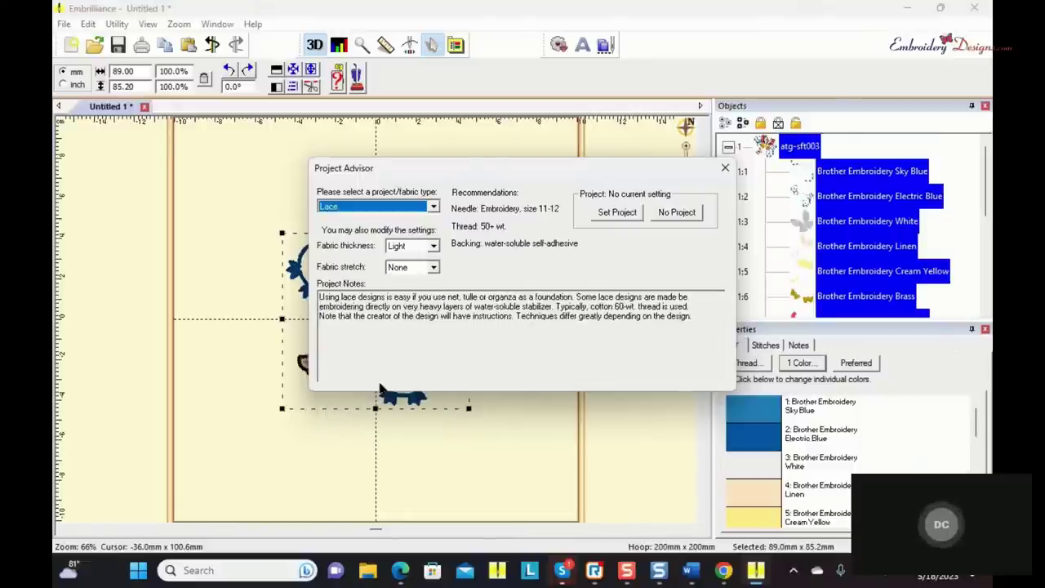
pyautogui.click(617, 214)
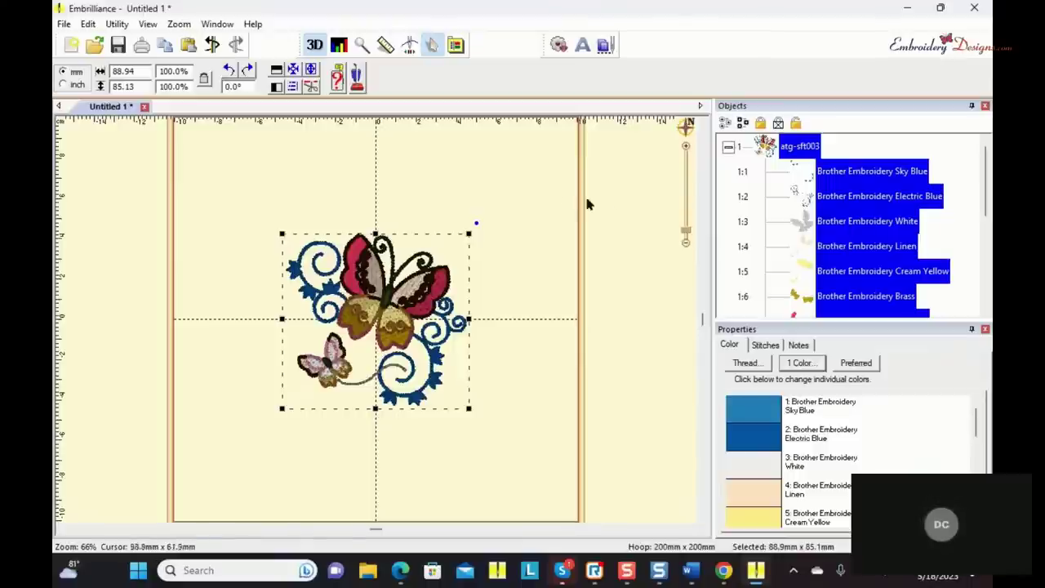
# Step: Check the design's current project setting in the Project Advisor, and undo the Lace project setting
pyautogui.click(339, 82)
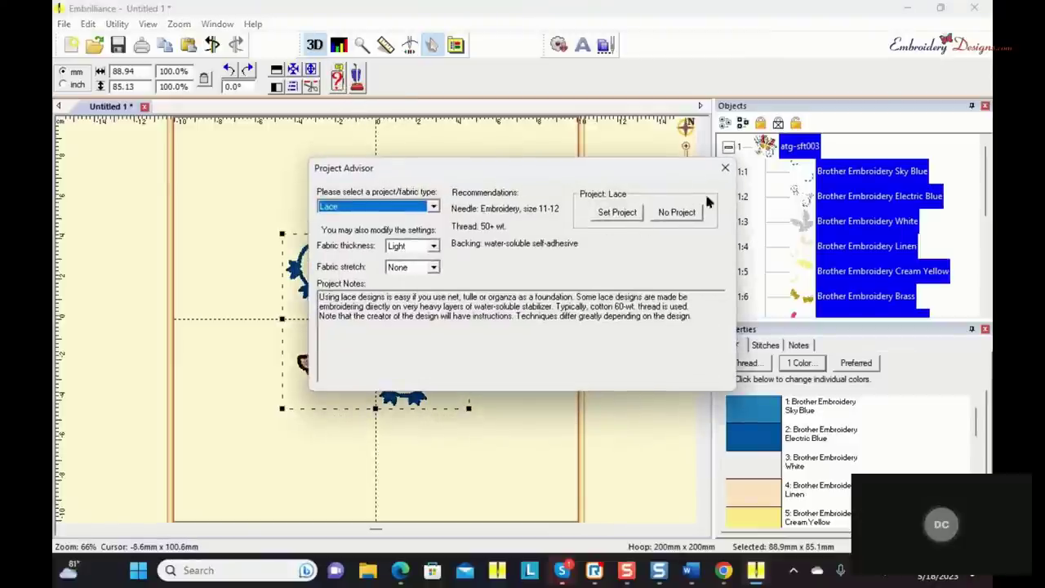
pyautogui.click(726, 168)
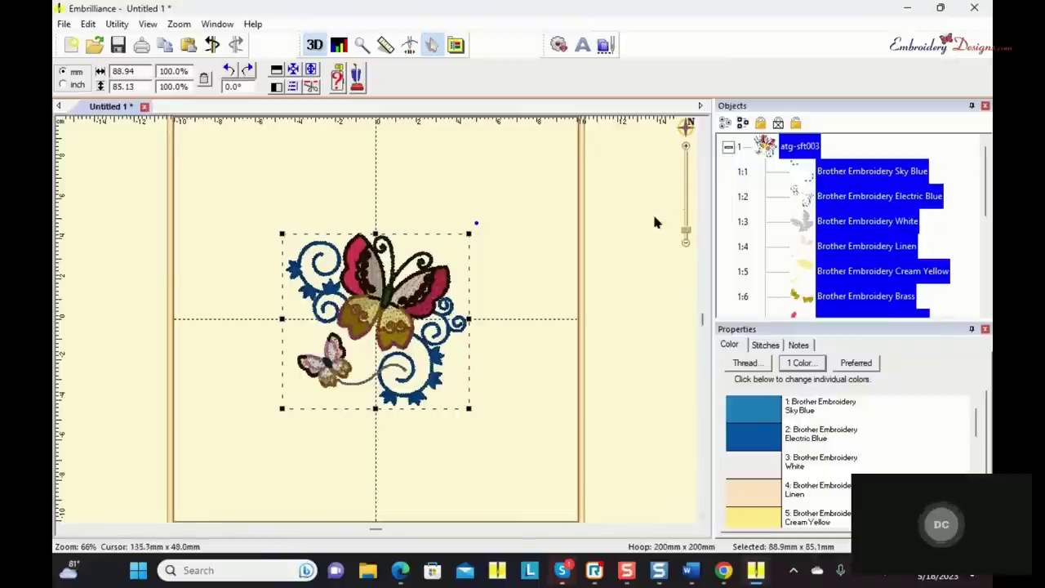
pyautogui.click(212, 44)
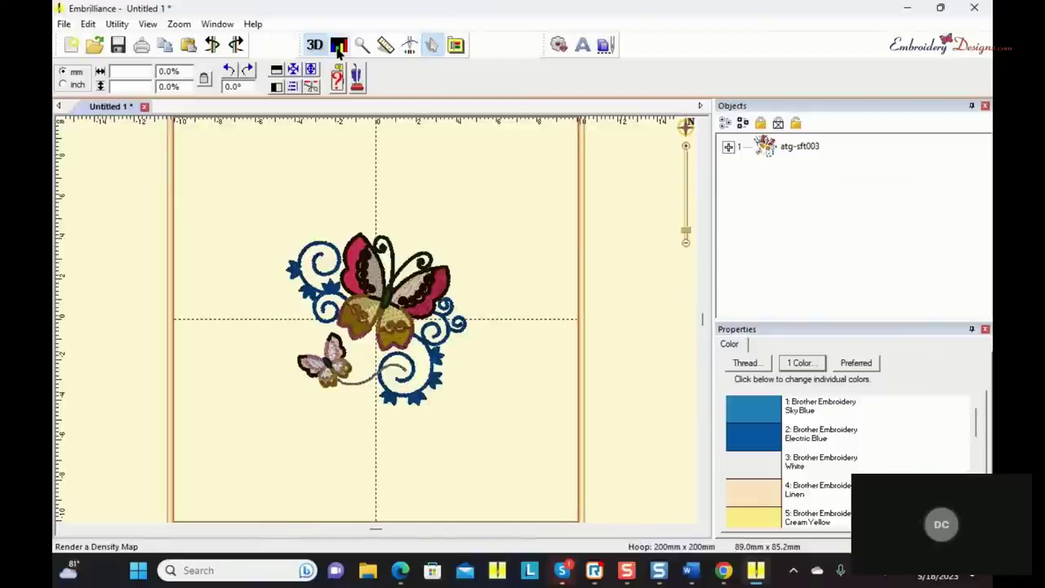
# Step: Select the butterfly design and examine its stitch density through the Density Map views, returning to the normal view
pyautogui.click(379, 248)
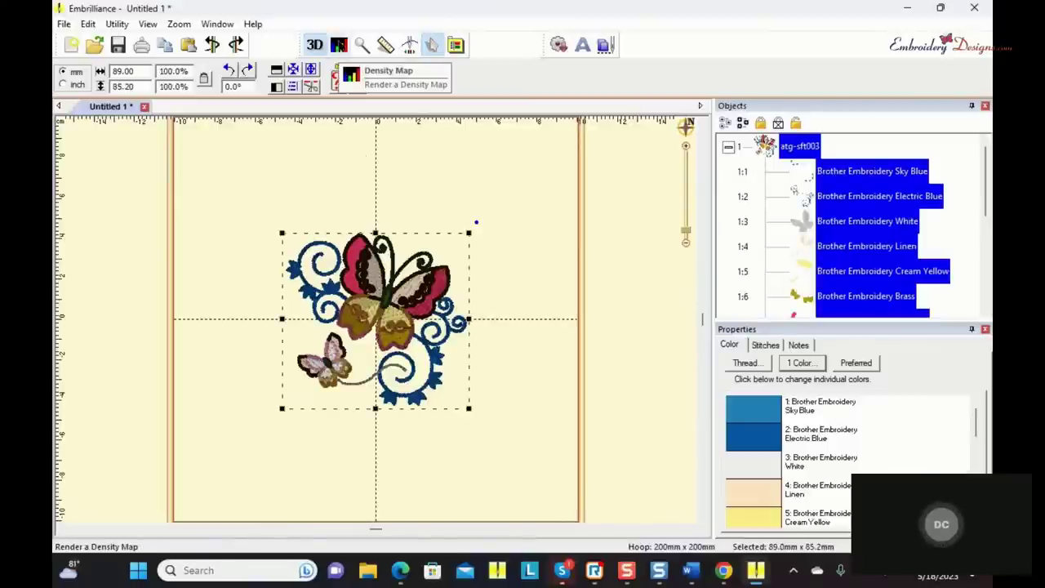
pyautogui.click(338, 77)
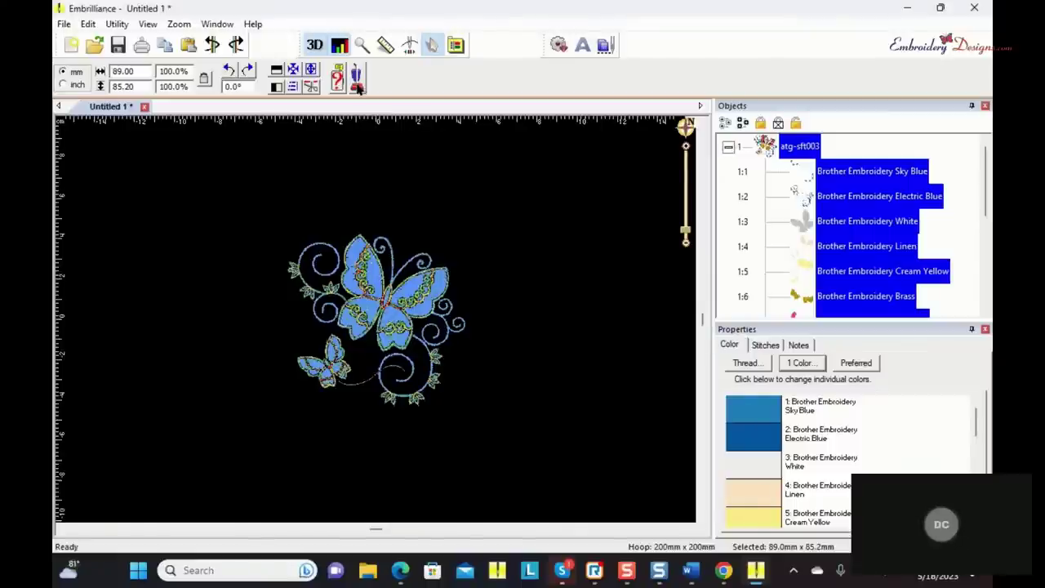
pyautogui.click(340, 46)
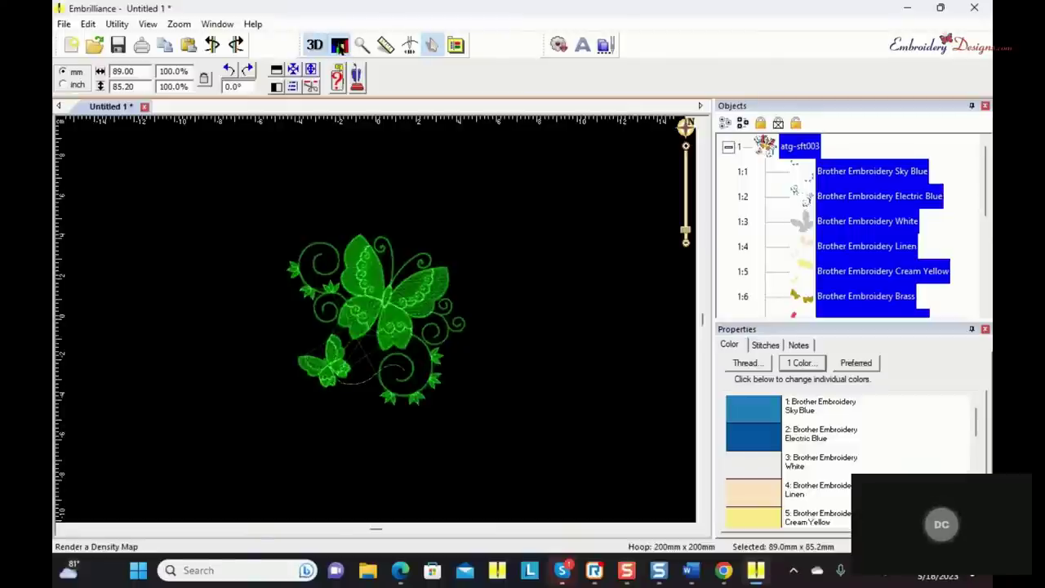
pyautogui.click(340, 46)
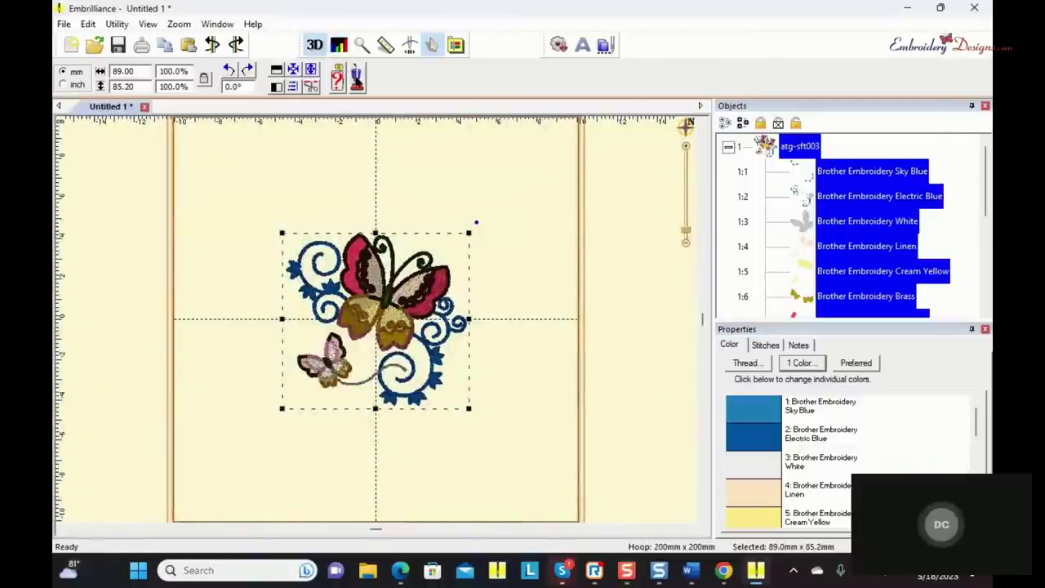
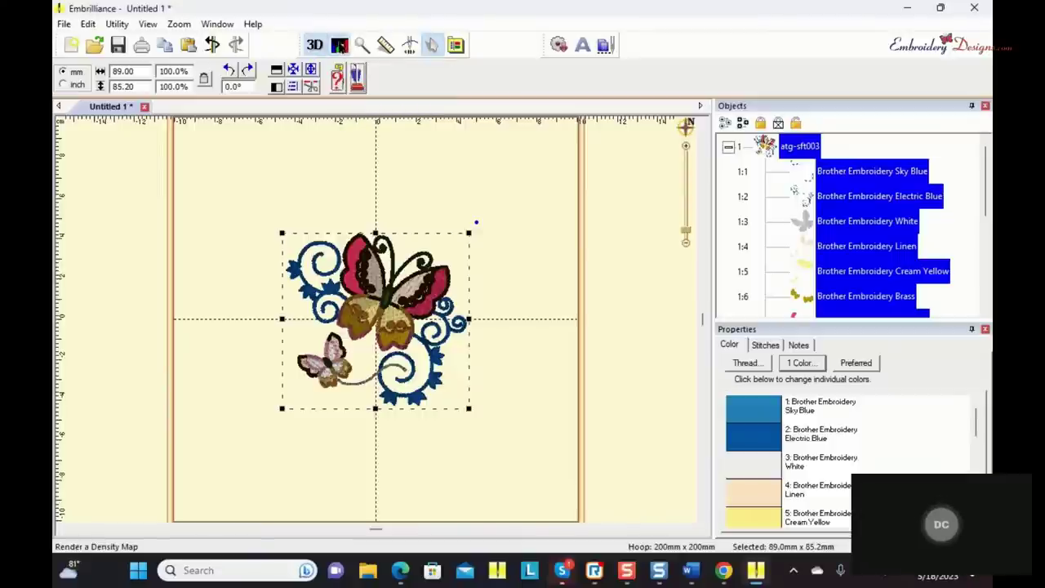
pyautogui.click(340, 47)
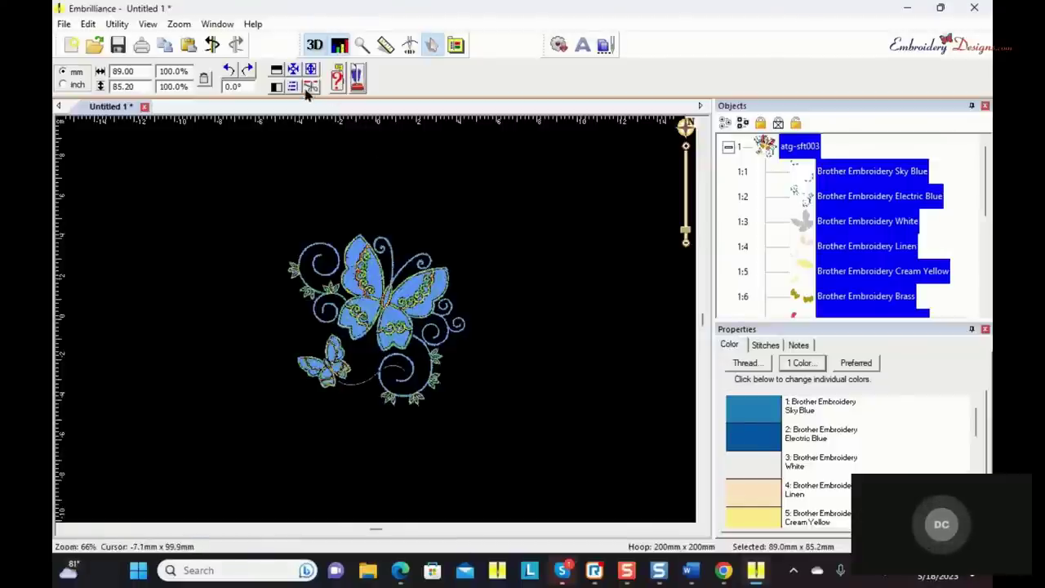
pyautogui.click(340, 47)
pyautogui.click(340, 48)
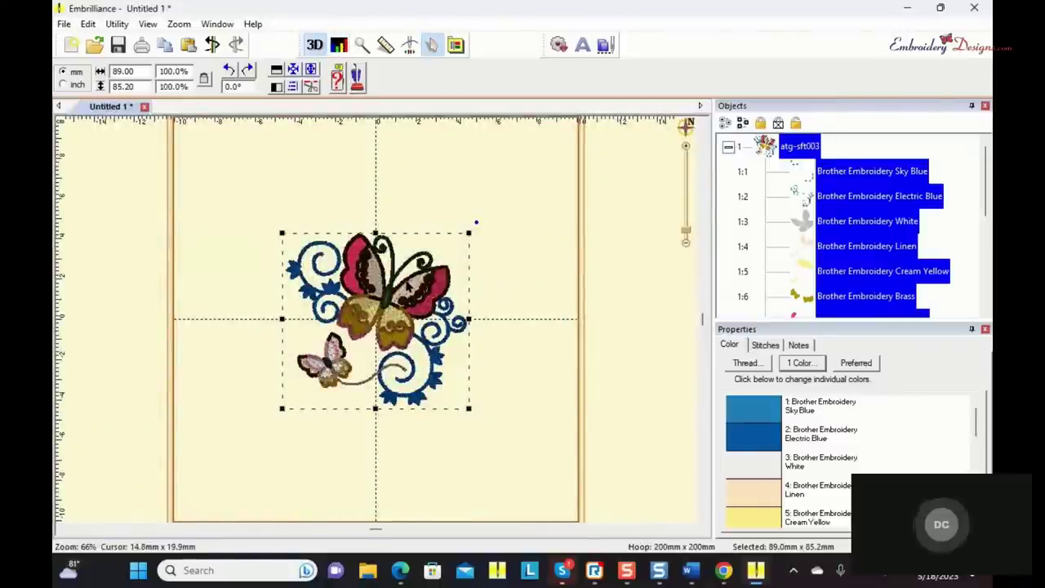
# Step: Paste a copy of the butterfly design and place it slightly offset so it overlaps the original
pyautogui.hotkey('ctrl', 'v')
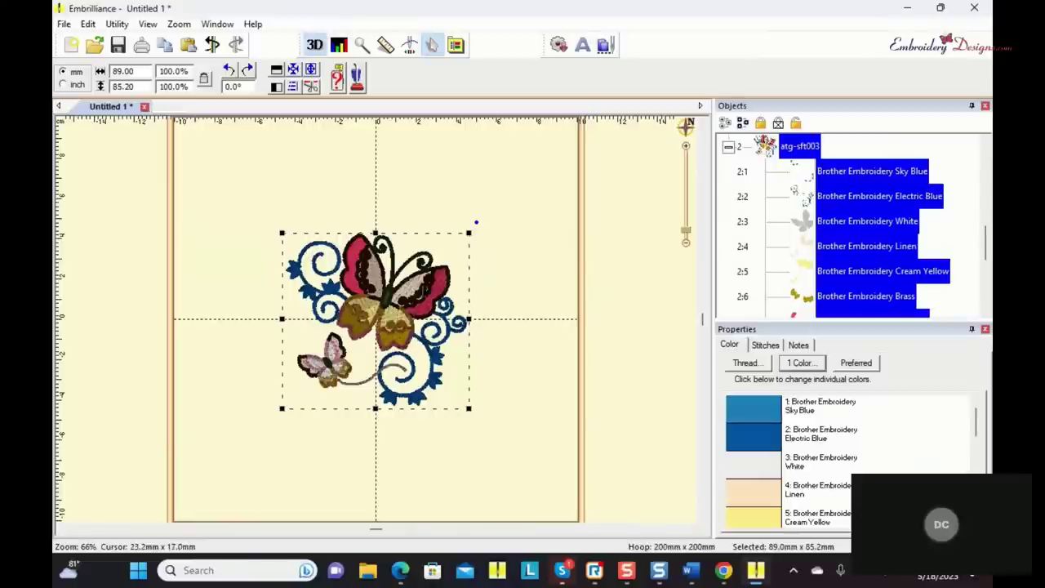
pyautogui.moveTo(426, 294); pyautogui.dragTo(475, 309)
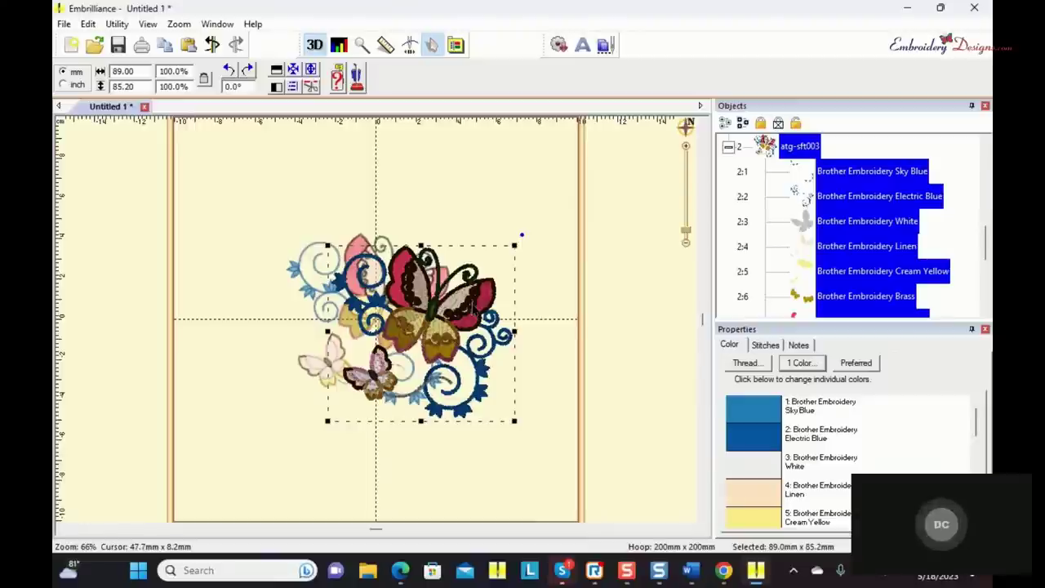
pyautogui.click(482, 226)
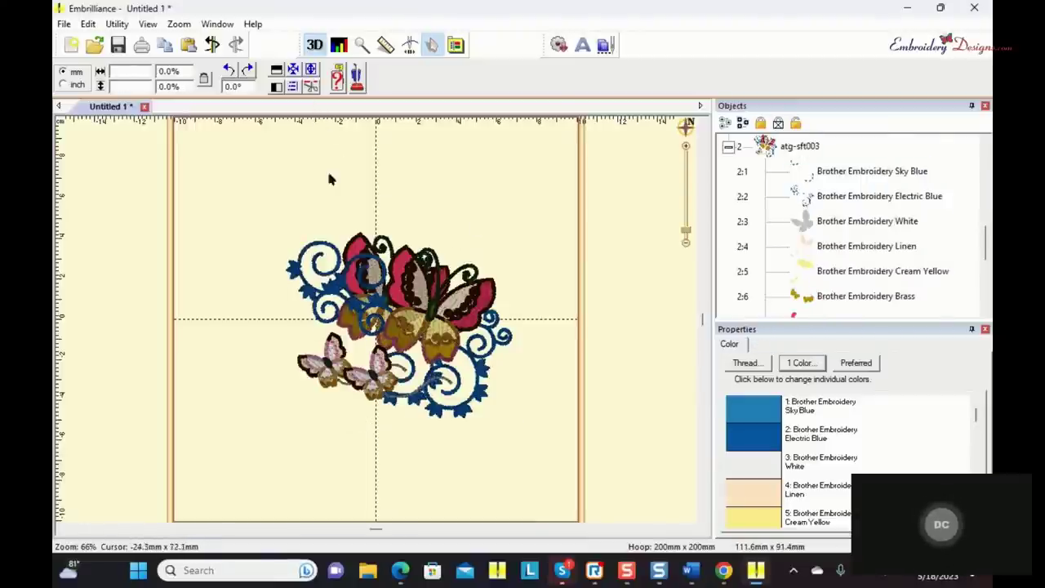
# Step: Select both butterflies, remove the hidden stitches where they overlap, and compare the stitch density before and after in the Density Map
pyautogui.moveTo(239, 171); pyautogui.dragTo(532, 433)
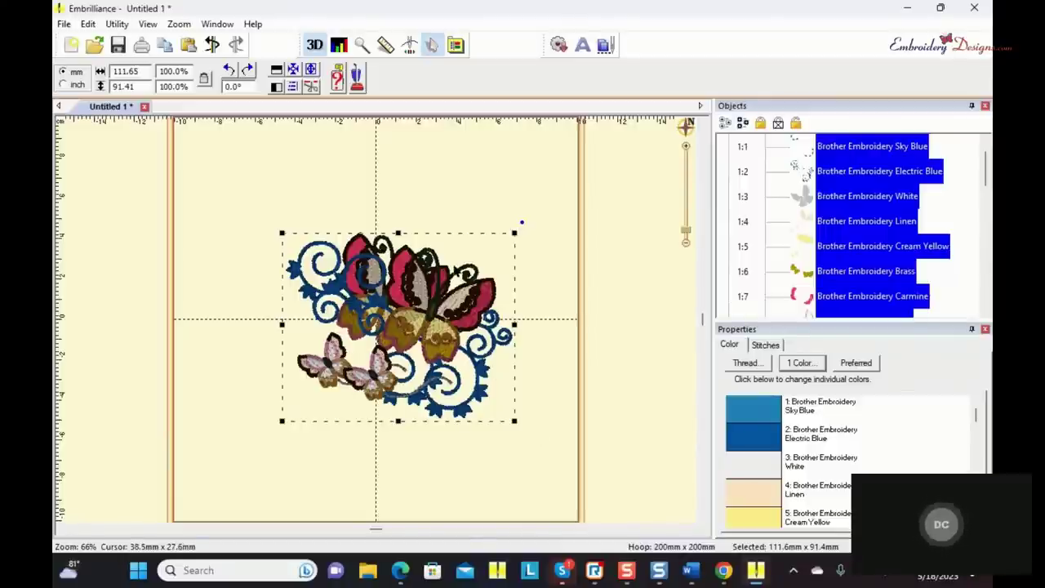
pyautogui.click(339, 45)
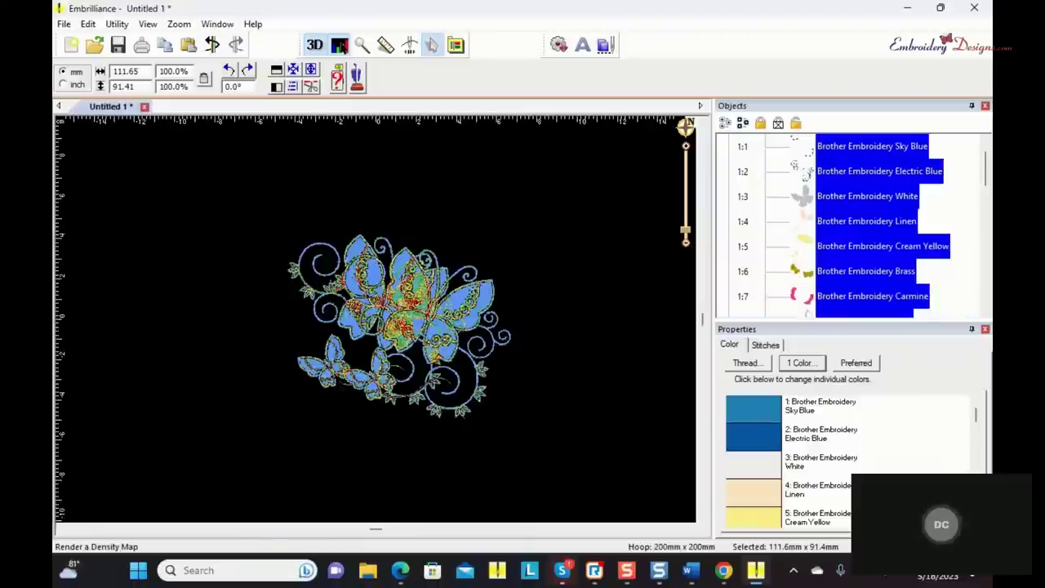
pyautogui.click(311, 87)
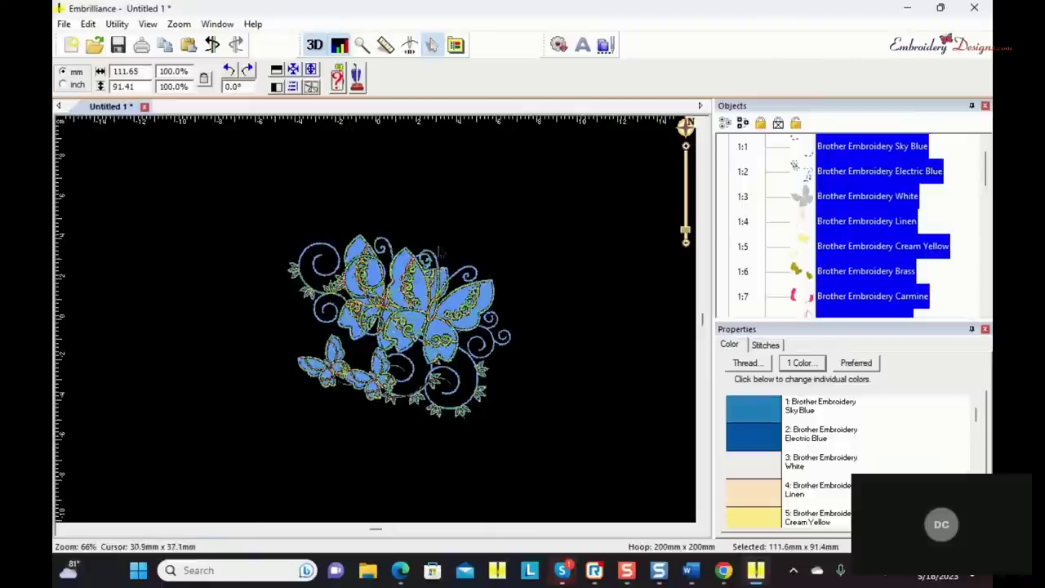
pyautogui.click(341, 49)
pyautogui.click(340, 49)
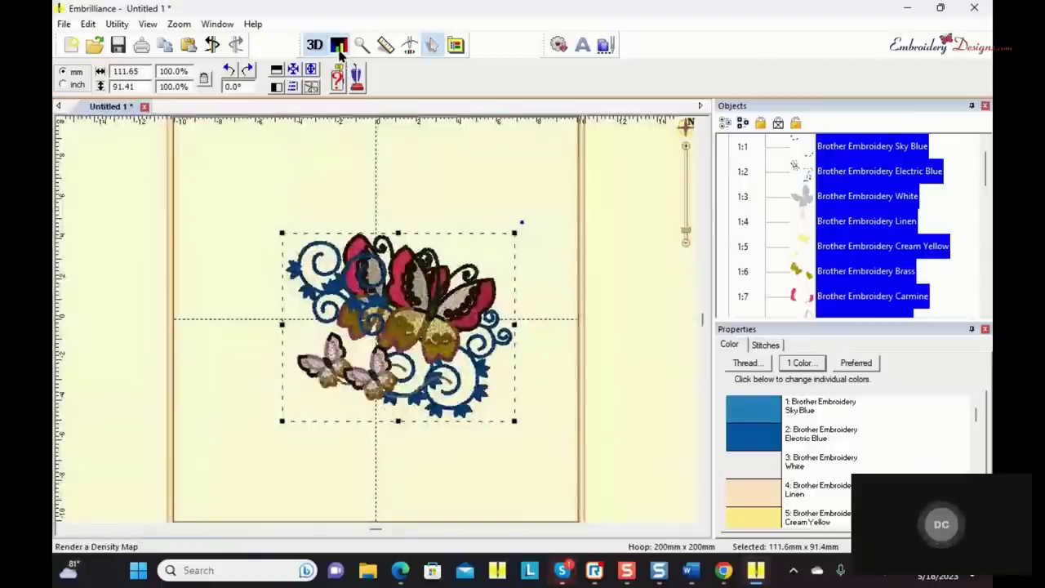
# Step: Move the second butterfly off the first to examine the stitches removed beneath it, and return it to its overlapping position
pyautogui.moveTo(483, 300)
pyautogui.mouseDown()
pyautogui.moveTo(487, 328)
pyautogui.moveTo(474, 331)
pyautogui.moveTo(467, 293)
pyautogui.mouseUp()
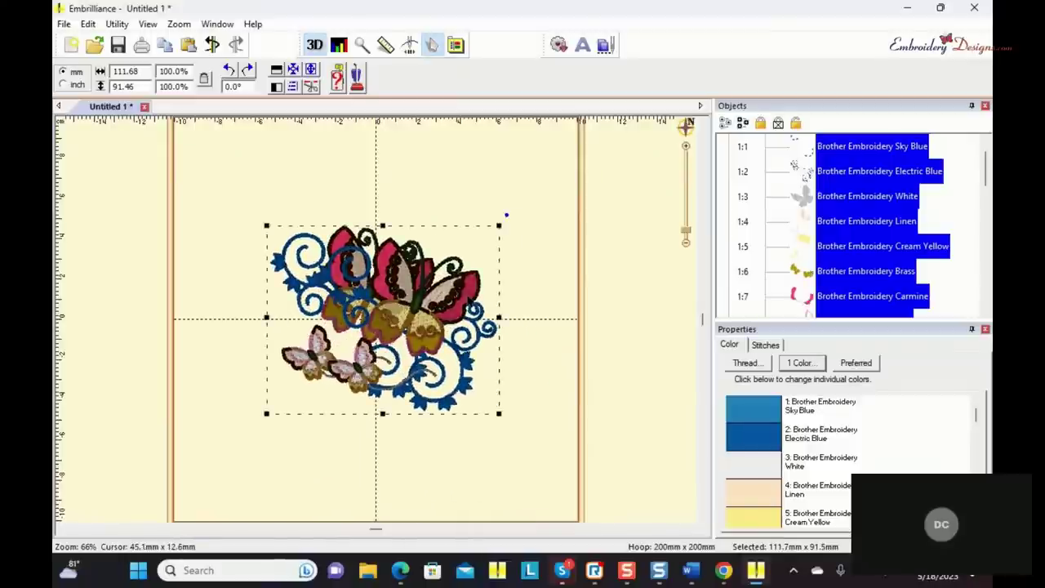
pyautogui.click(511, 326)
pyautogui.moveTo(467, 318)
pyautogui.mouseDown()
pyautogui.moveTo(505, 356)
pyautogui.moveTo(467, 329)
pyautogui.mouseUp()
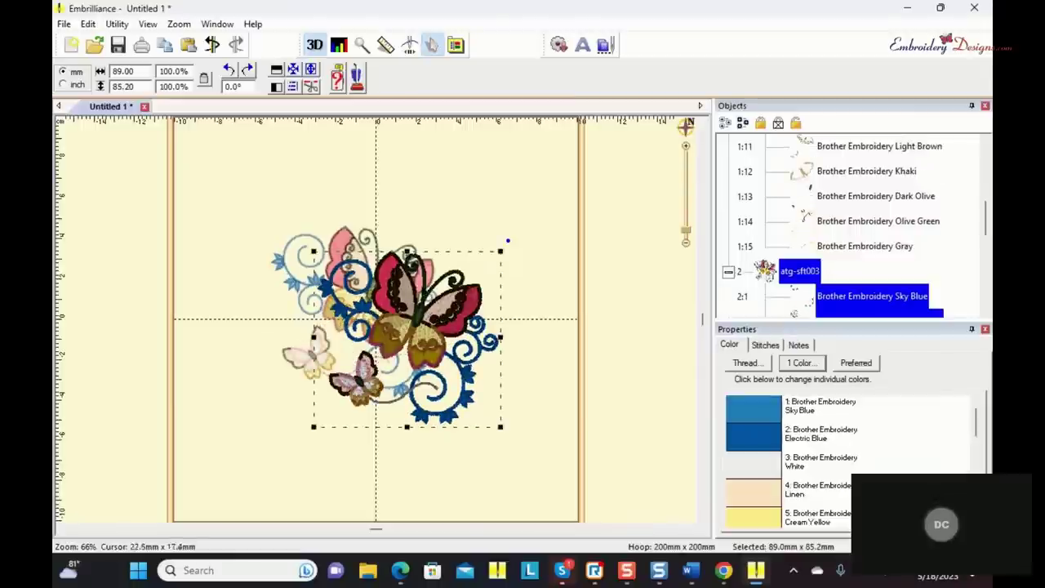
pyautogui.moveTo(262, 205); pyautogui.dragTo(582, 491)
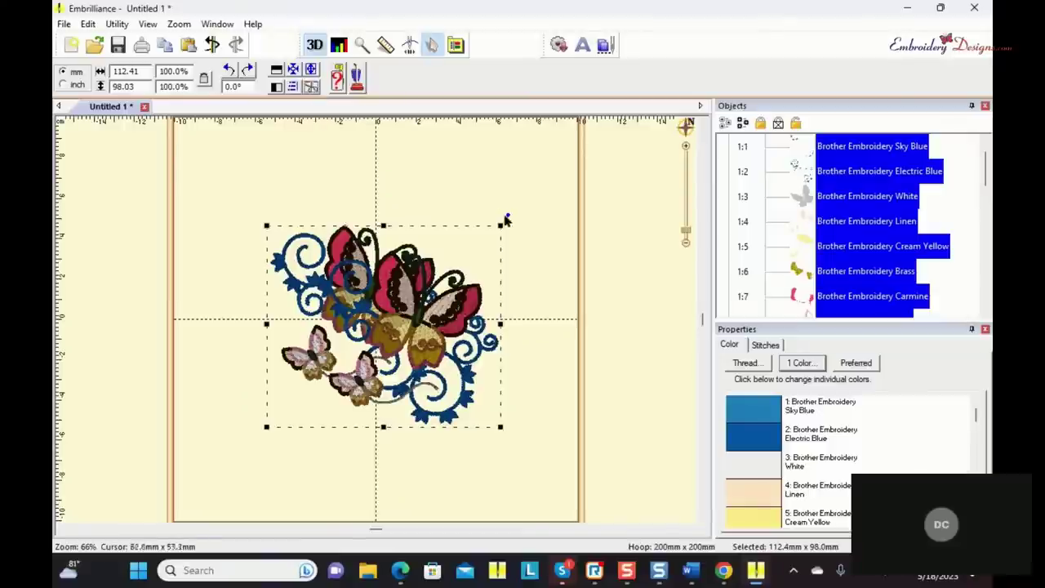
pyautogui.click(529, 231)
pyautogui.moveTo(469, 303); pyautogui.dragTo(511, 376)
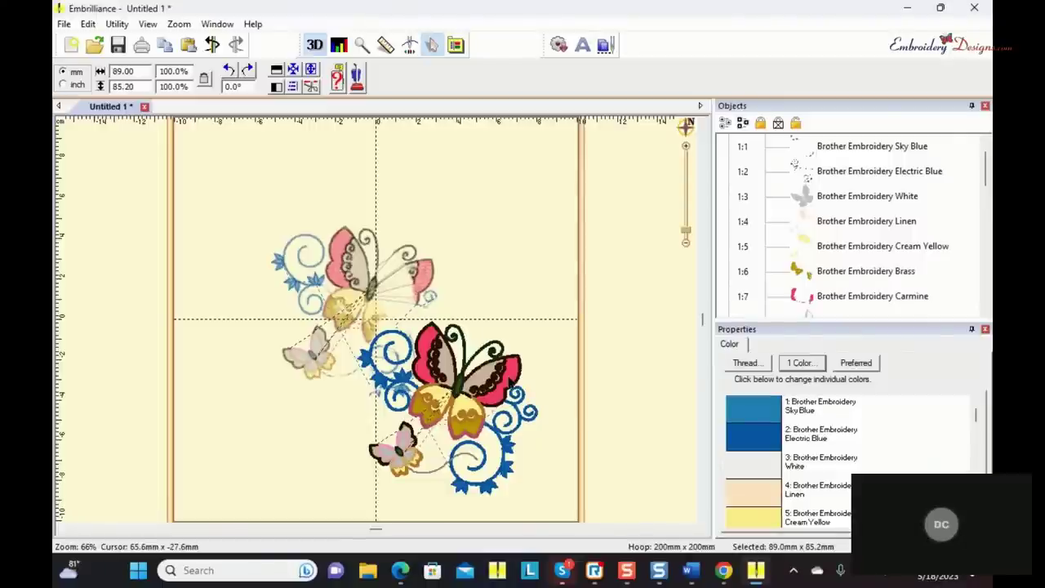
pyautogui.moveTo(510, 384); pyautogui.dragTo(472, 313)
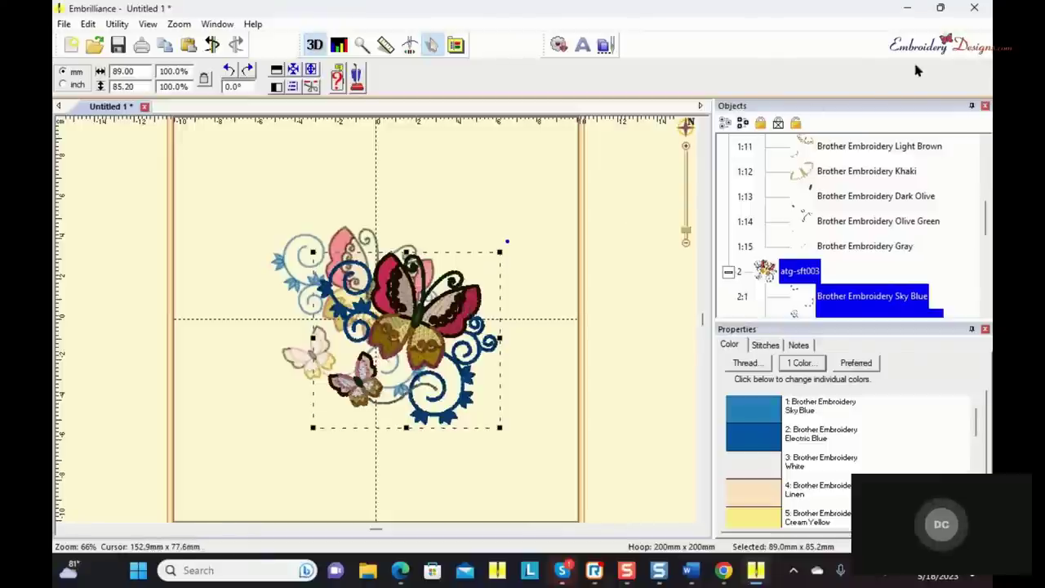
# Step: Close Embrilliance without saving the changes to Untitled 1
pyautogui.click(973, 10)
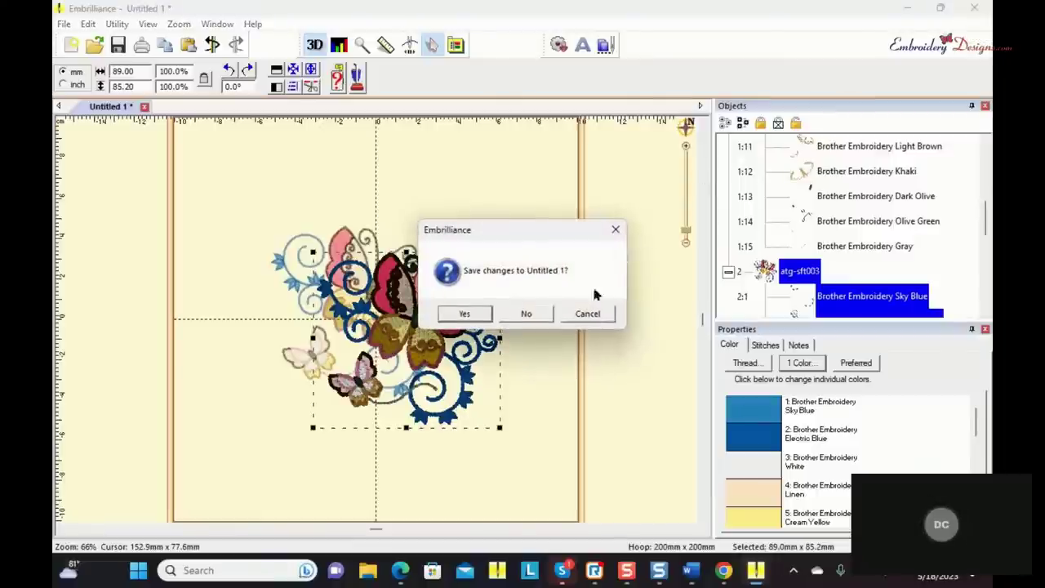
pyautogui.click(526, 315)
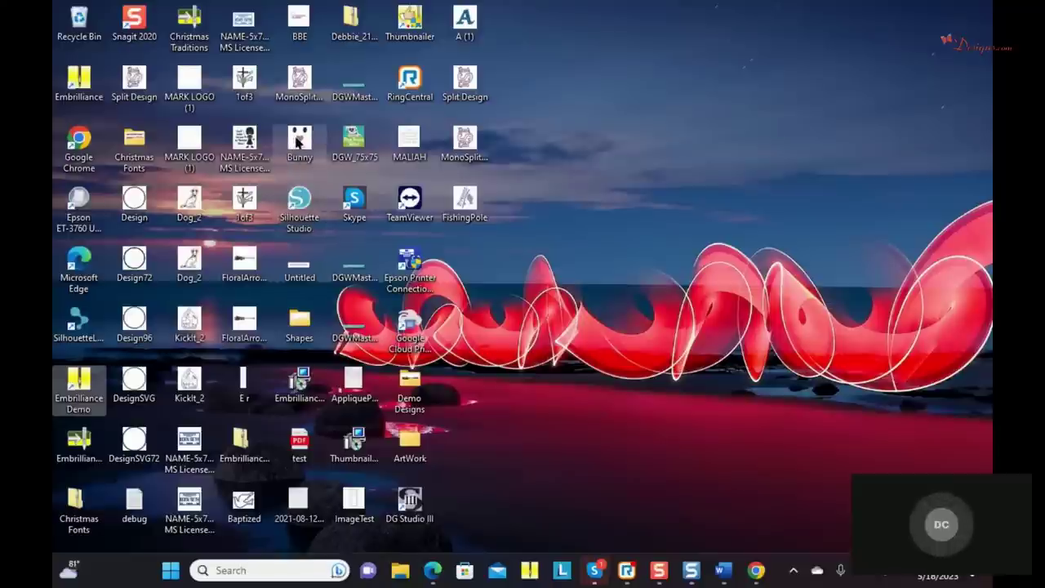
# Step: Examine the embroidery file thumbnails and design details on the desktop and in the Demo Designs folder, and close the folder
pyautogui.moveTo(296, 142)
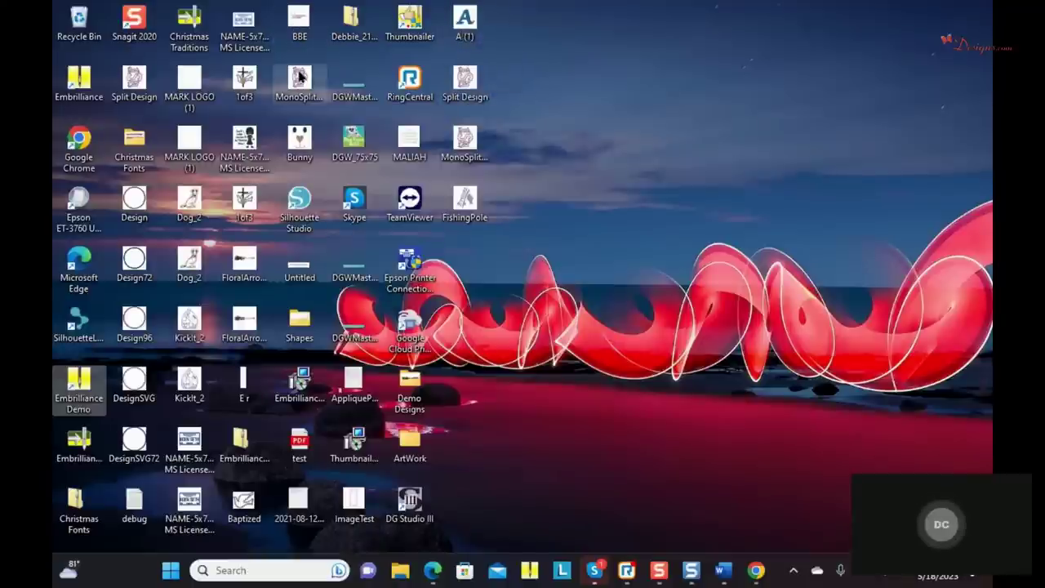
pyautogui.moveTo(299, 85)
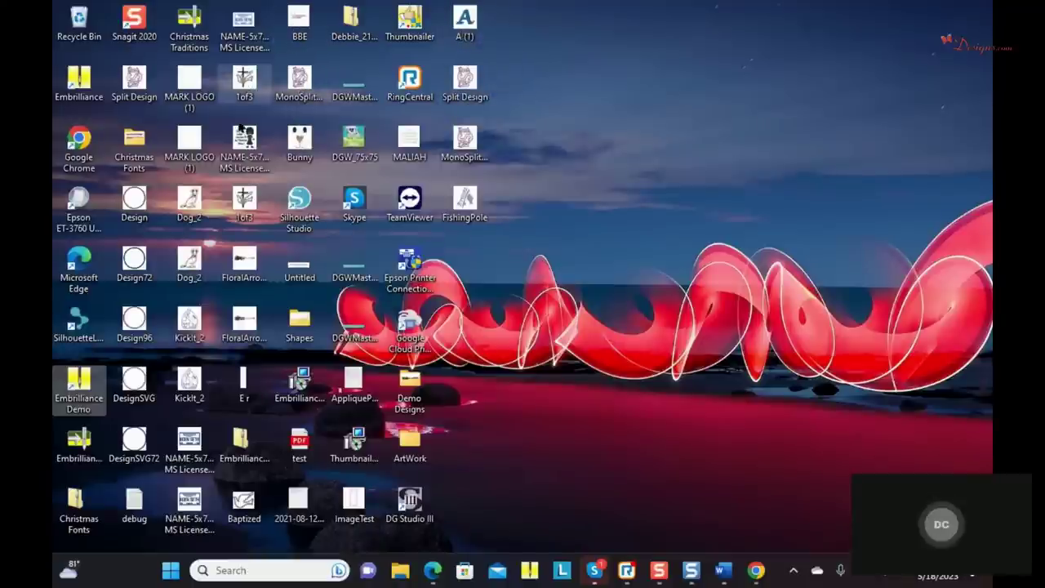
pyautogui.moveTo(243, 142)
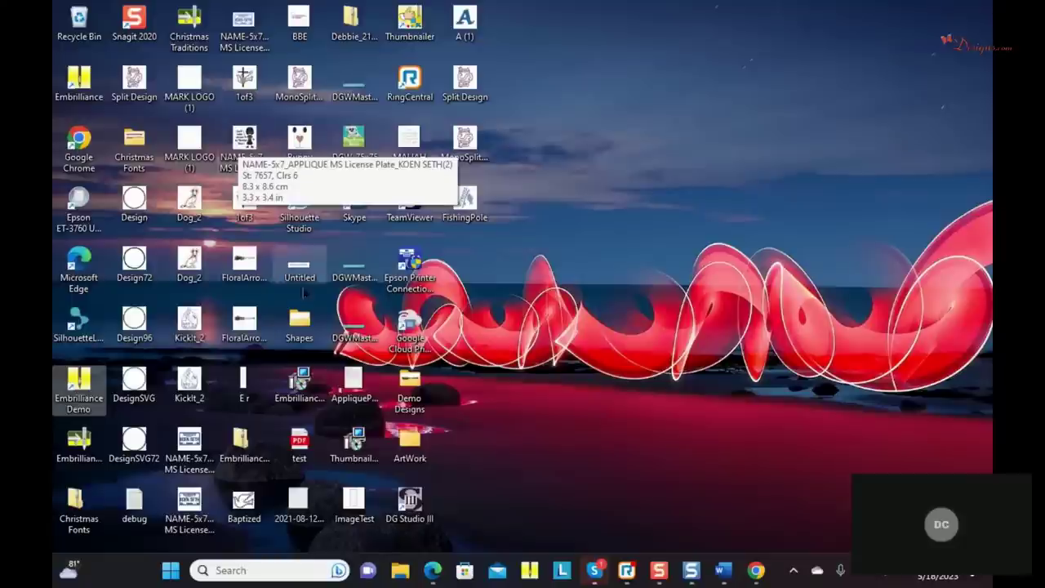
pyautogui.moveTo(417, 386)
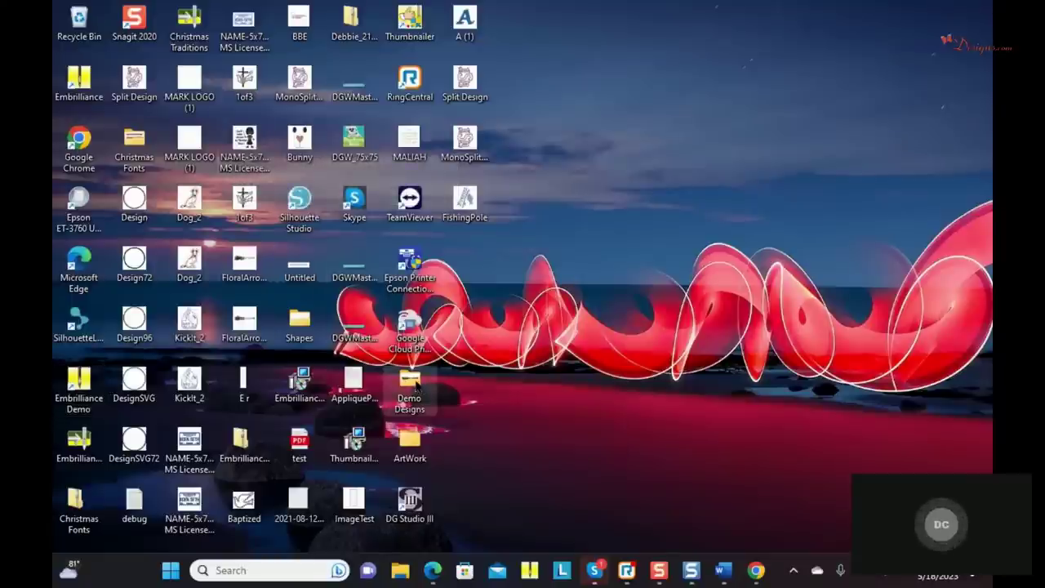
pyautogui.doubleClick(417, 386)
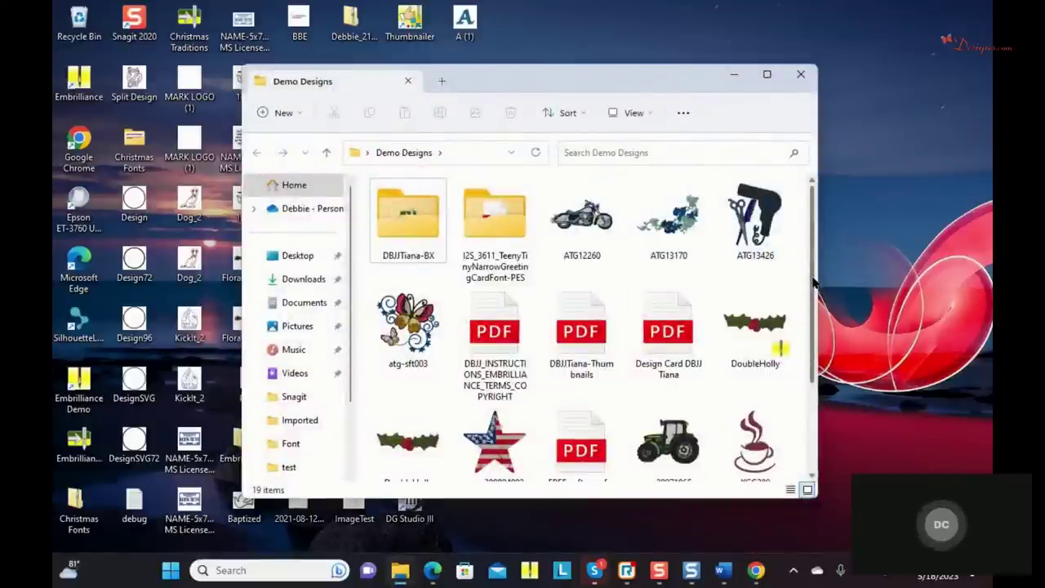
pyautogui.scroll(-3, 814, 282)
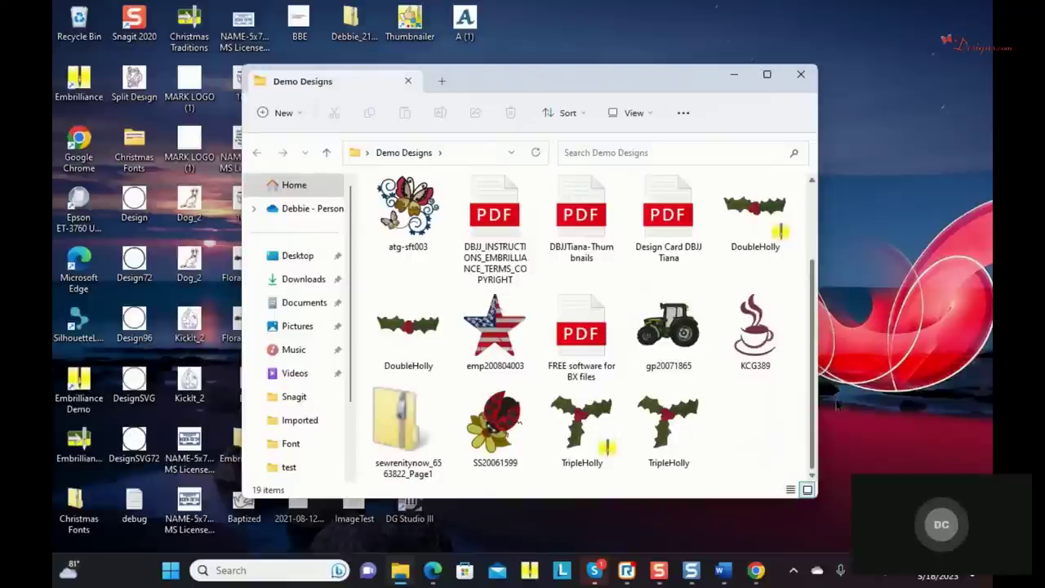
pyautogui.scroll(3, 819, 255)
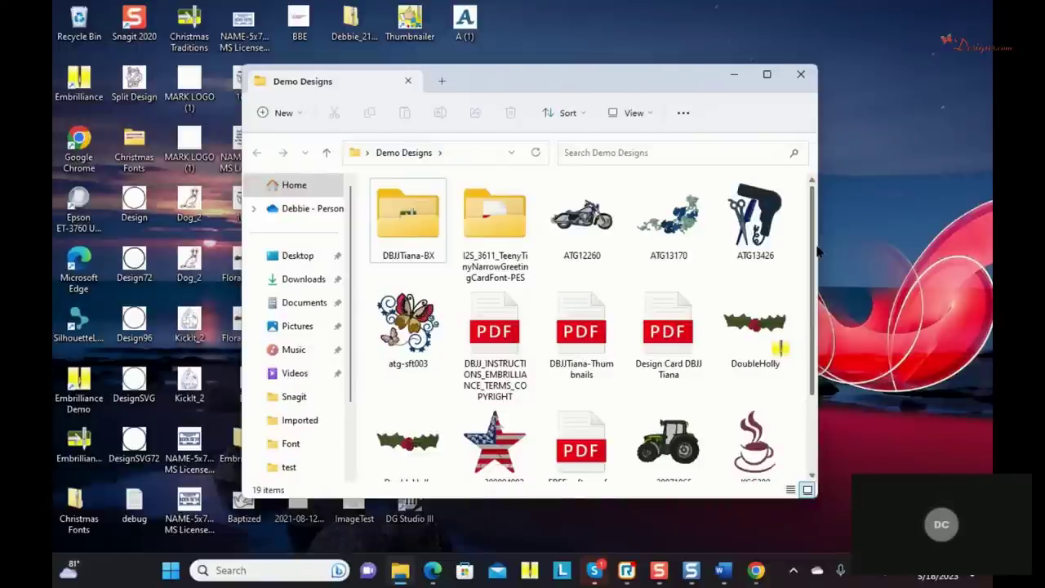
pyautogui.click(801, 75)
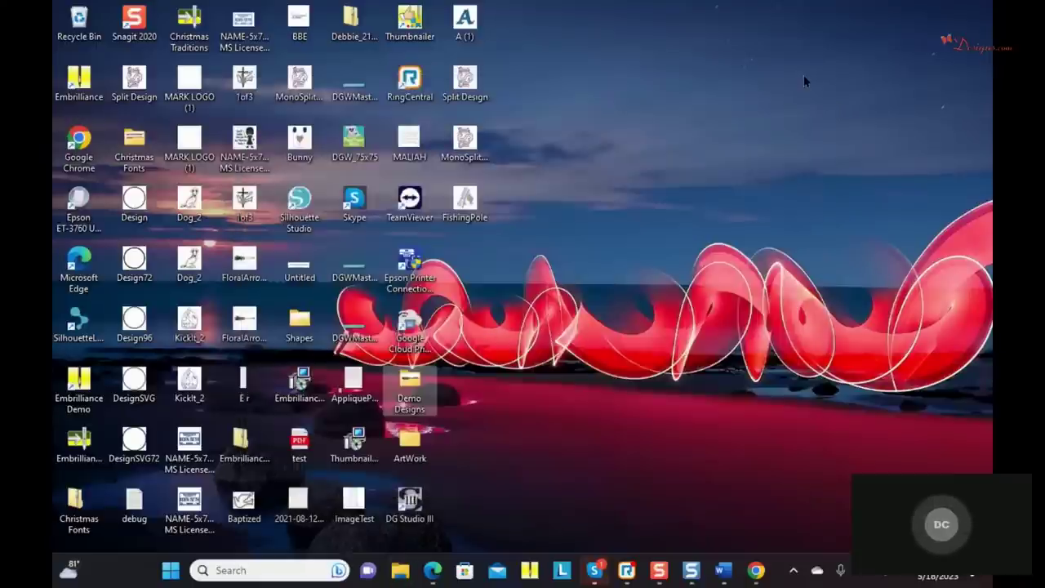